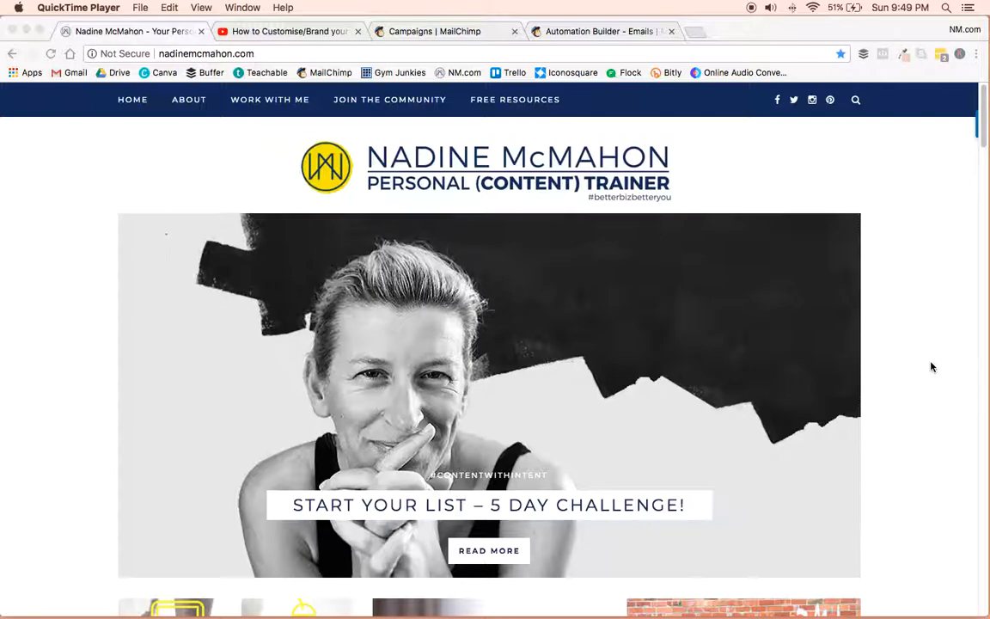
Look through the website's homepage, from the featured banner to the blog posts and the newsletter sign-up form.
scroll(931, 367, down, 3)
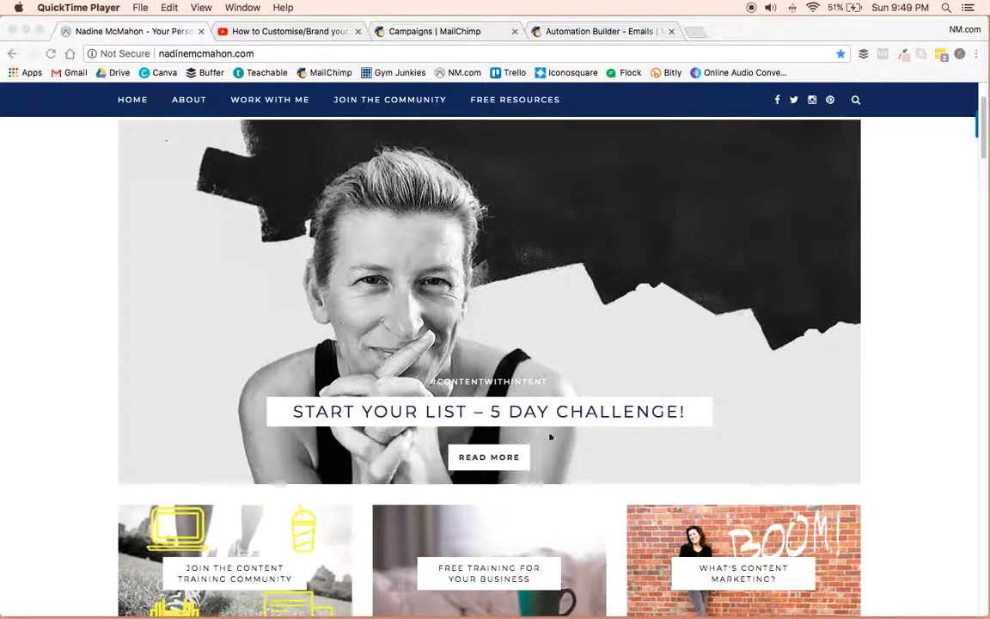
scroll(920, 401, down, 15)
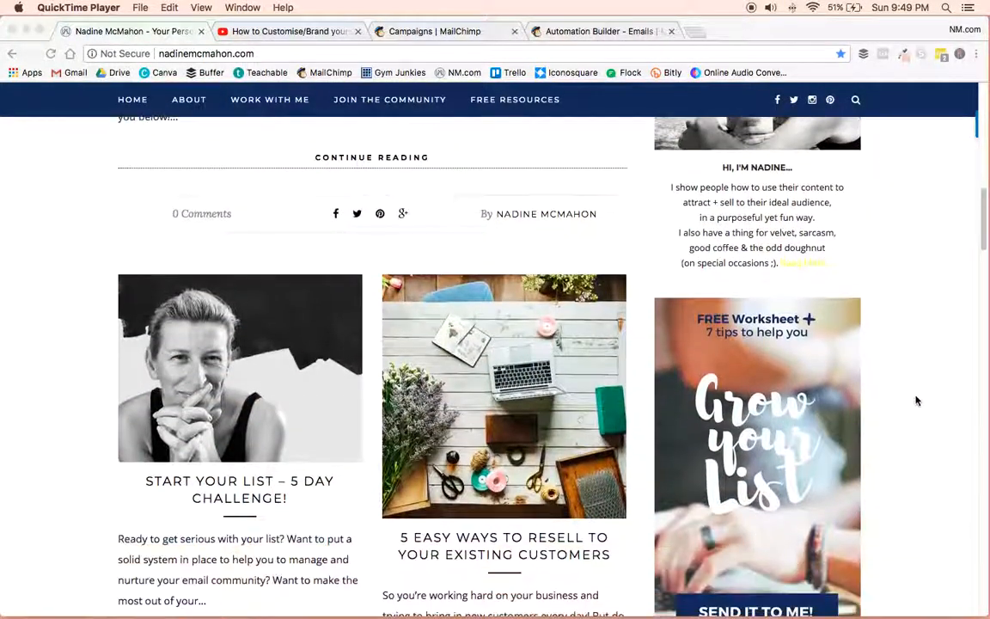
scroll(890, 349, down, 10)
scroll(891, 350, down, 10)
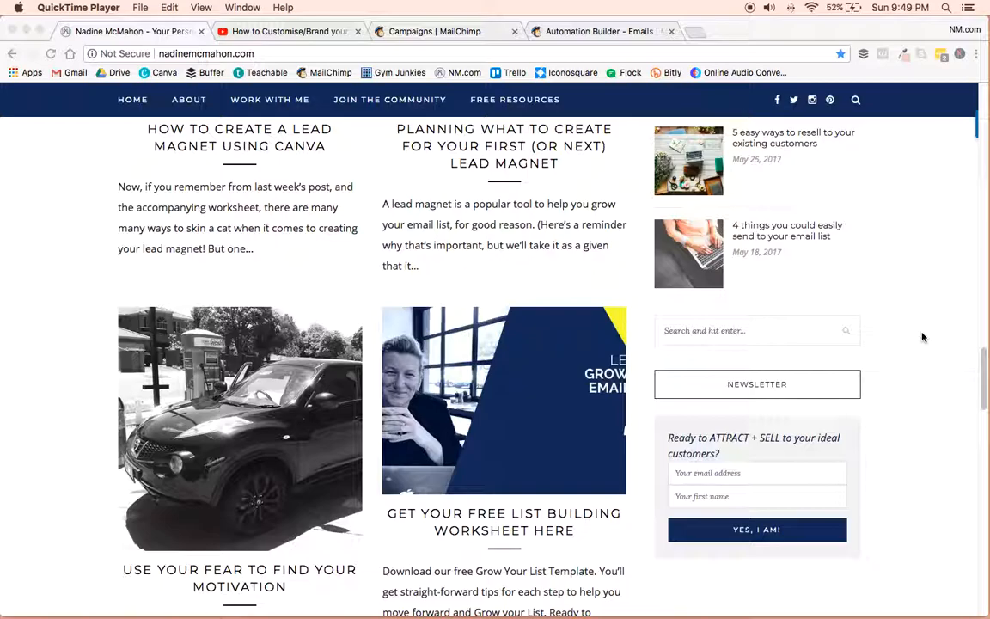
scroll(922, 337, up, 10)
scroll(922, 337, up, 1)
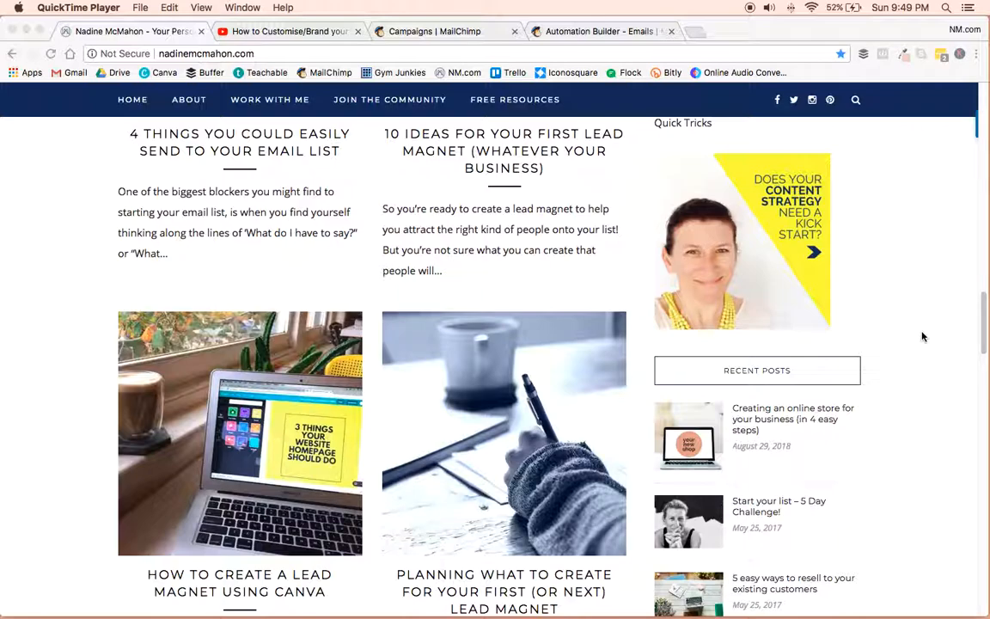
Switch to the YouTube video page and review its description with the free Content Checklist link.
click(271, 33)
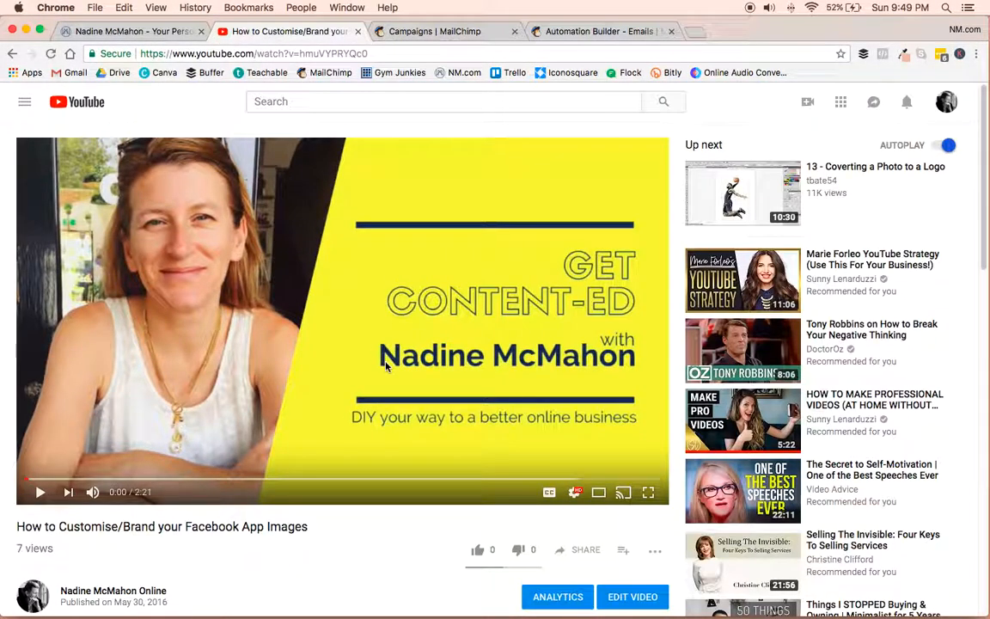
scroll(342, 468, down, 3)
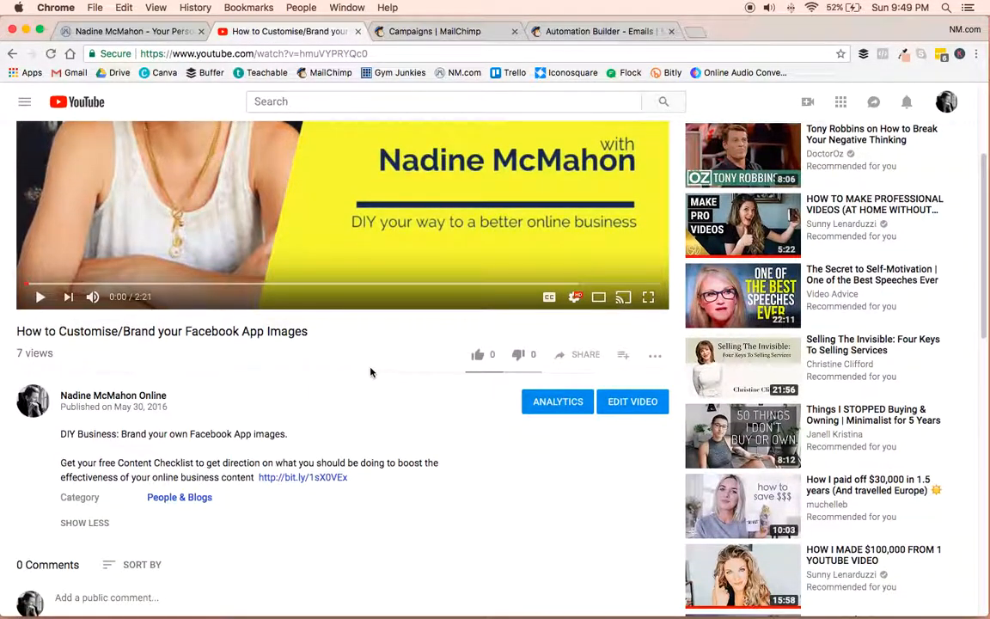
scroll(368, 371, down, 2)
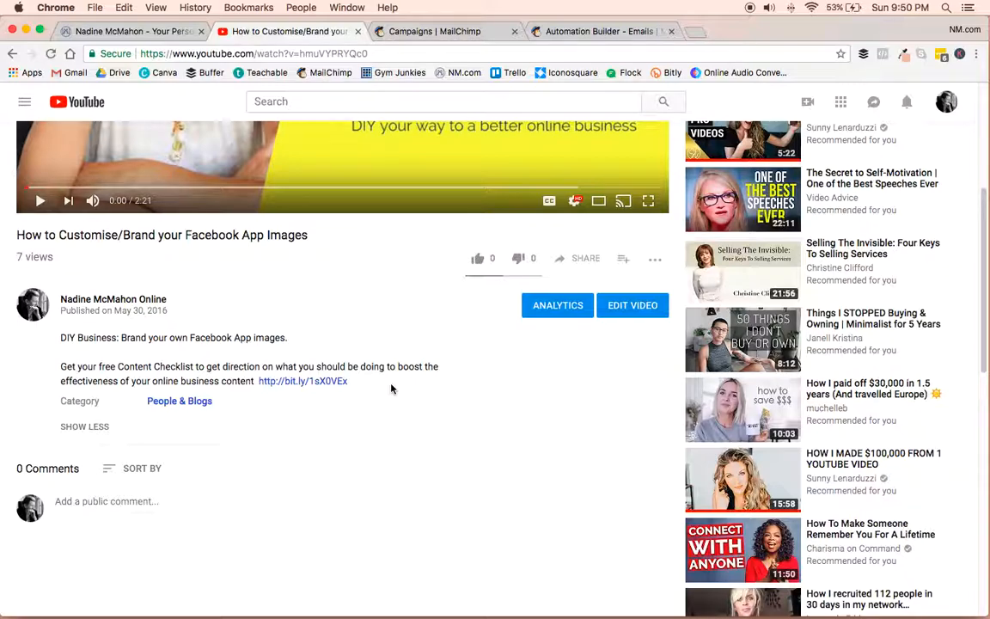
scroll(391, 389, up, 5)
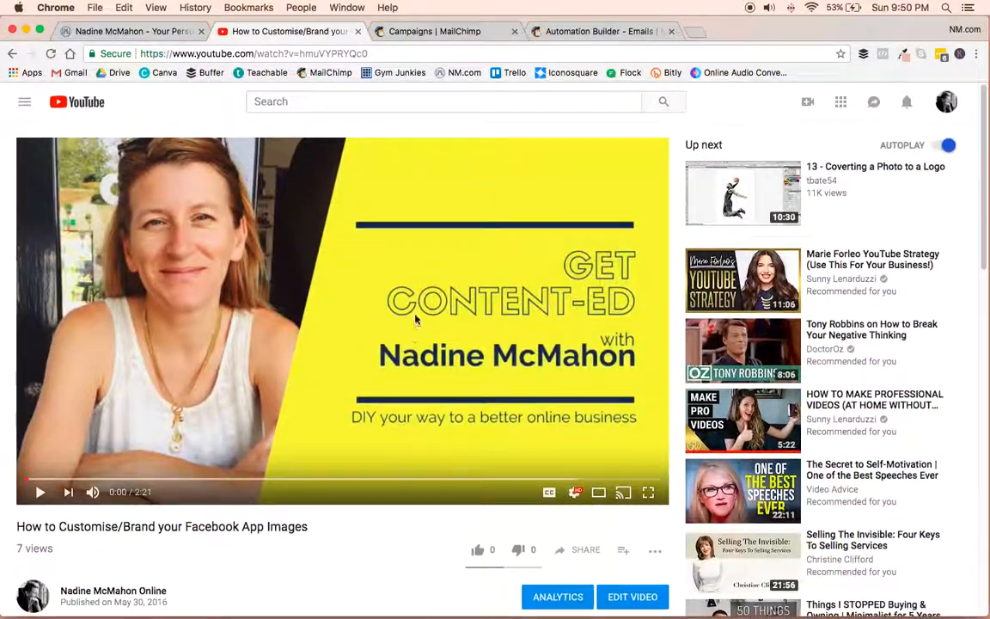
scroll(320, 315, down, 4)
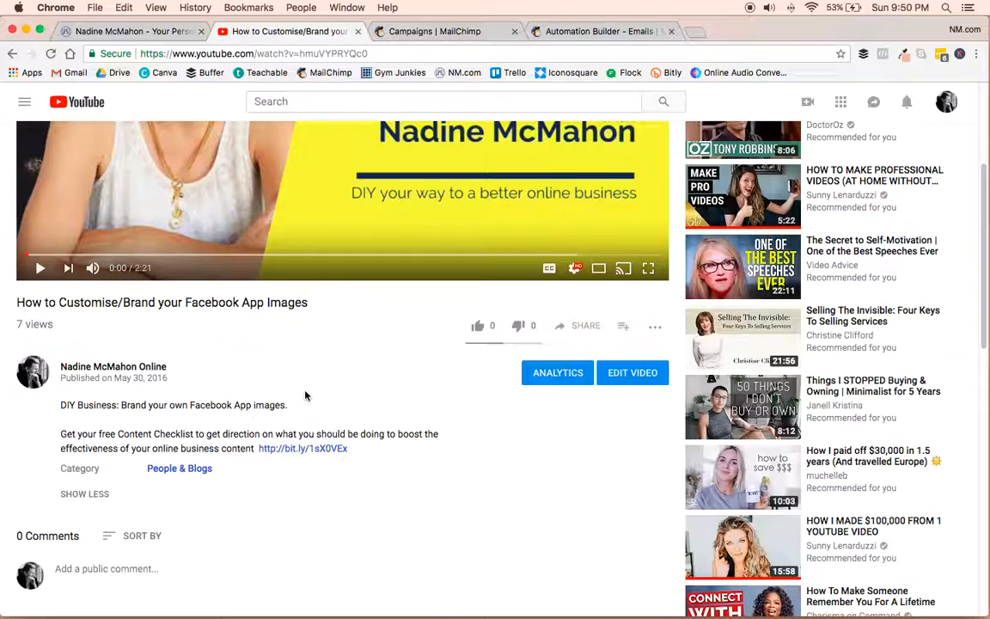
Switch to MailChimp and open the Campaigns page from the dashboard.
click(438, 32)
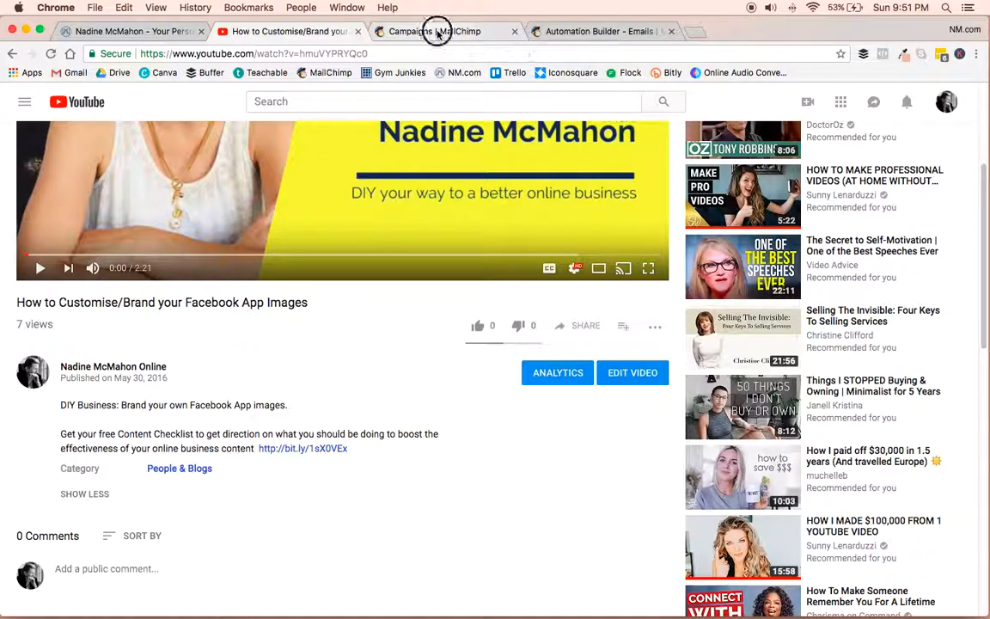
click(24, 105)
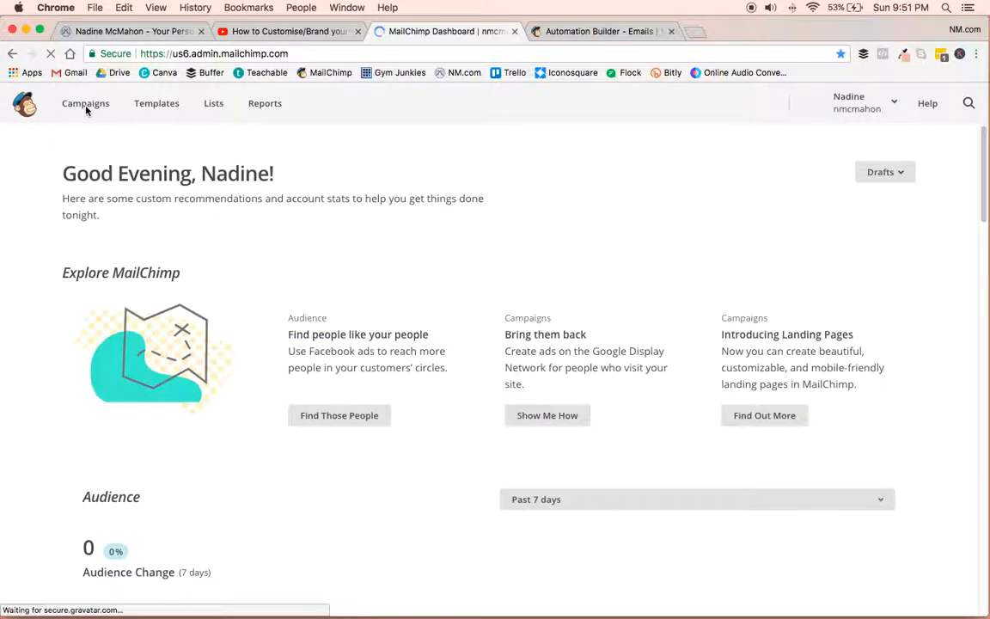
click(79, 103)
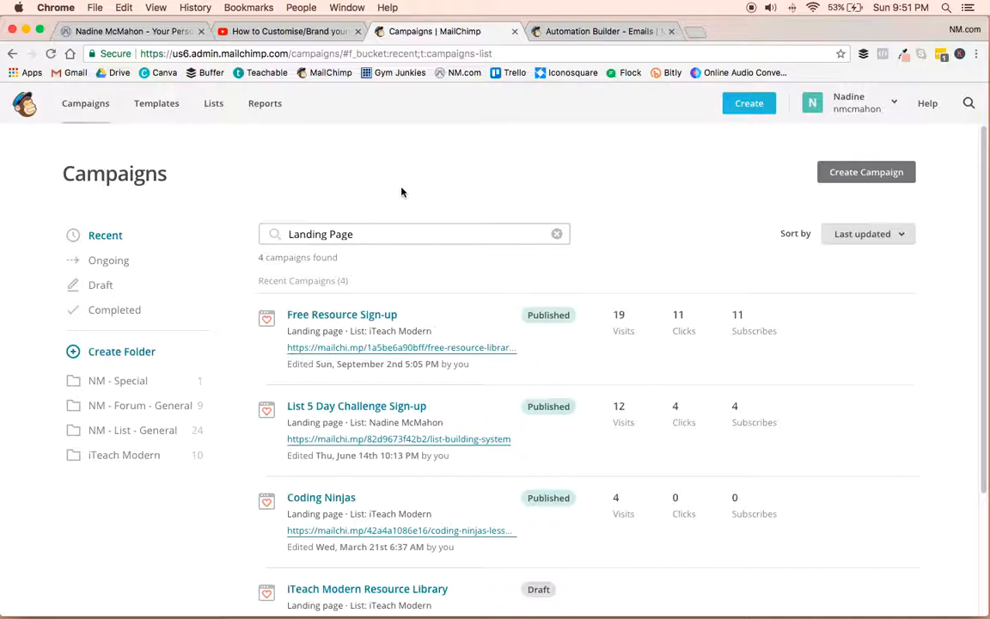
Clear the "Landing Page" search from the campaign list and check the suggested campaign type filters.
click(385, 238)
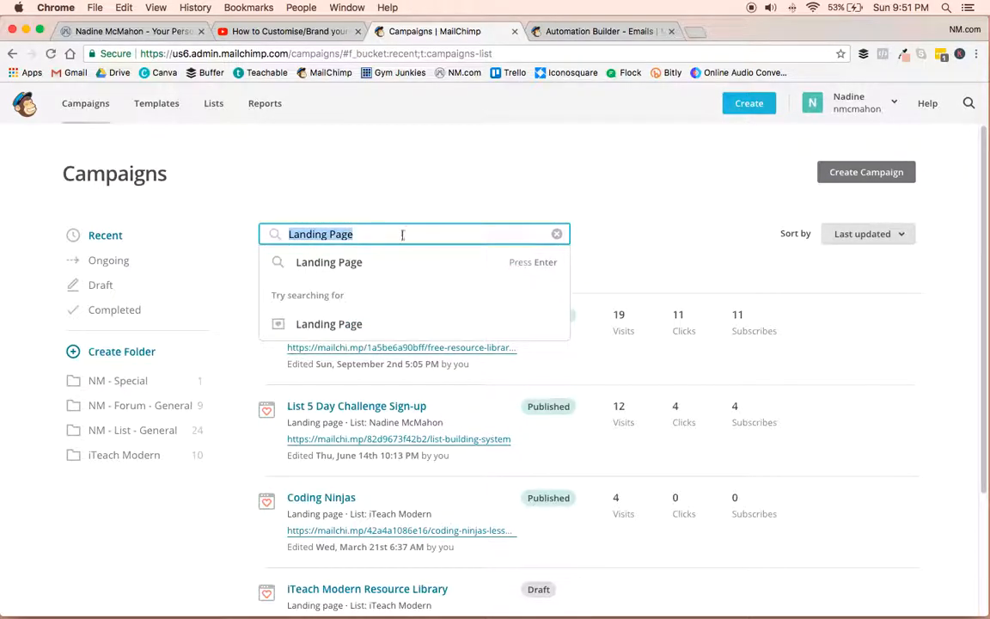
key(Return)
click(557, 233)
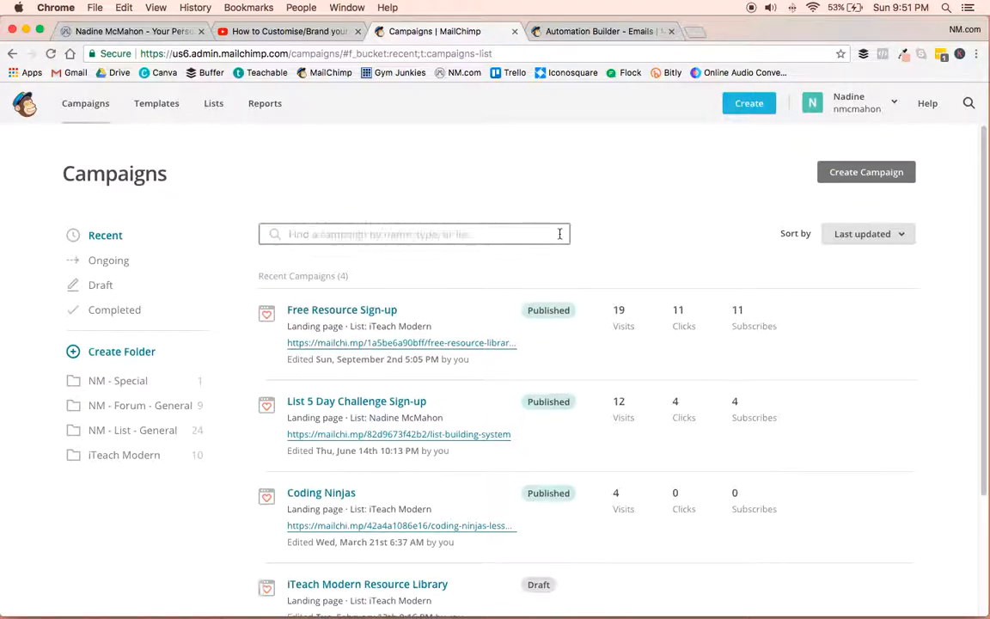
click(328, 234)
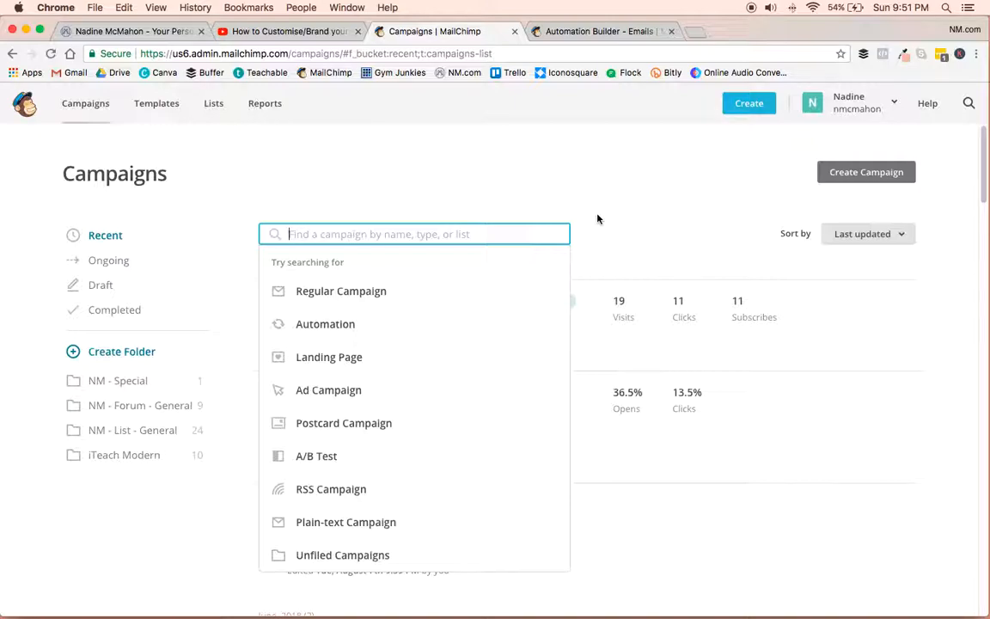
click(622, 196)
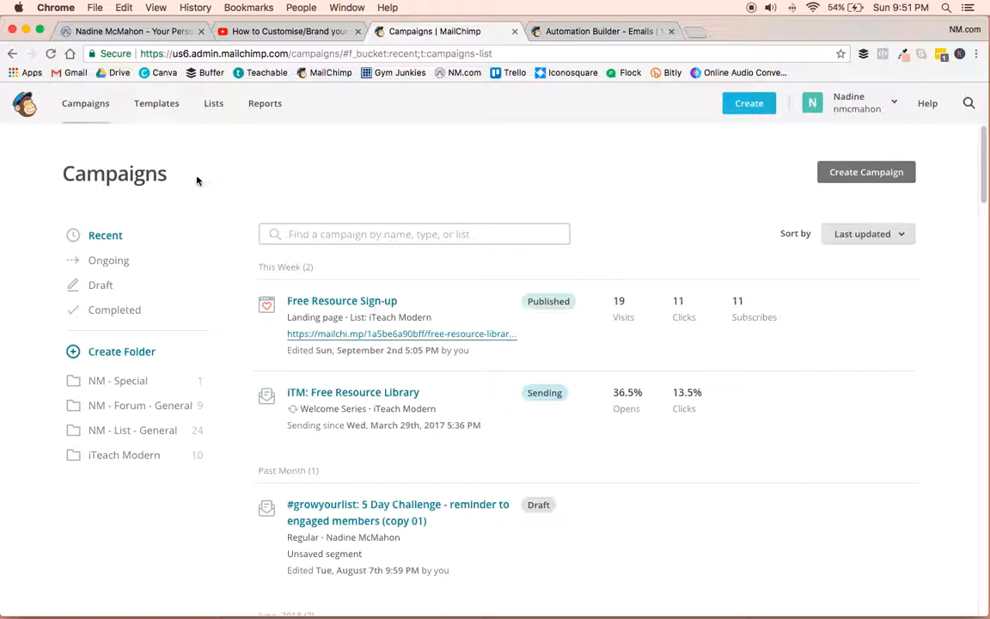
Start a new campaign of the Landing Page type, using the Signup landing page option.
click(866, 173)
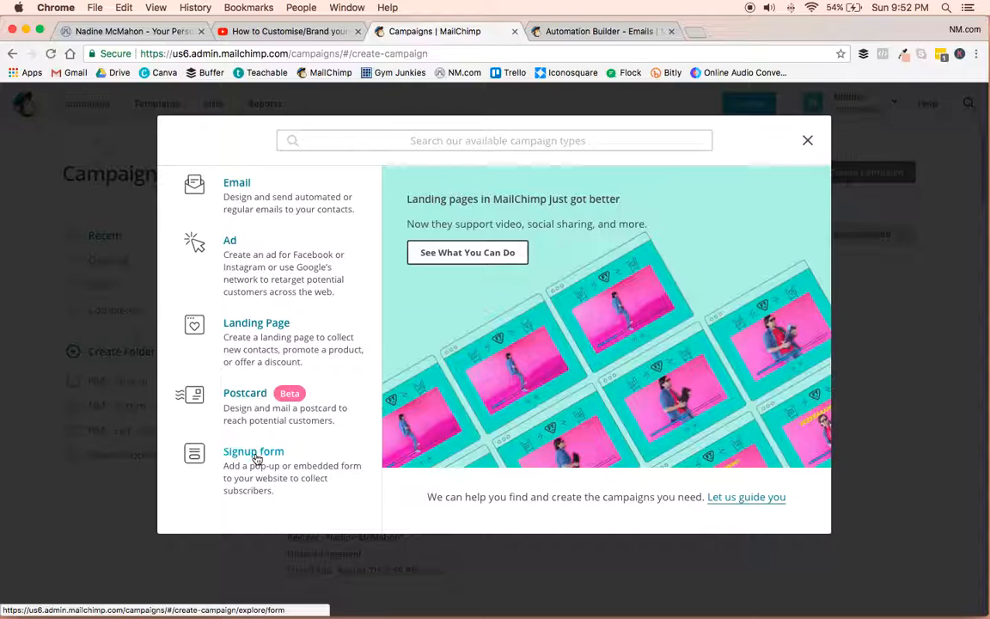
click(273, 323)
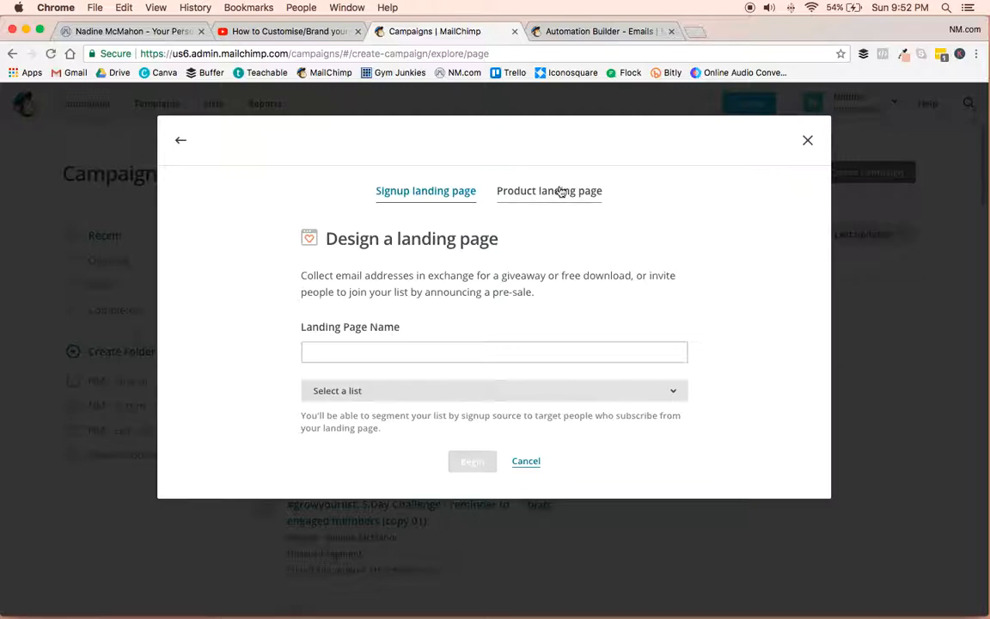
click(347, 347)
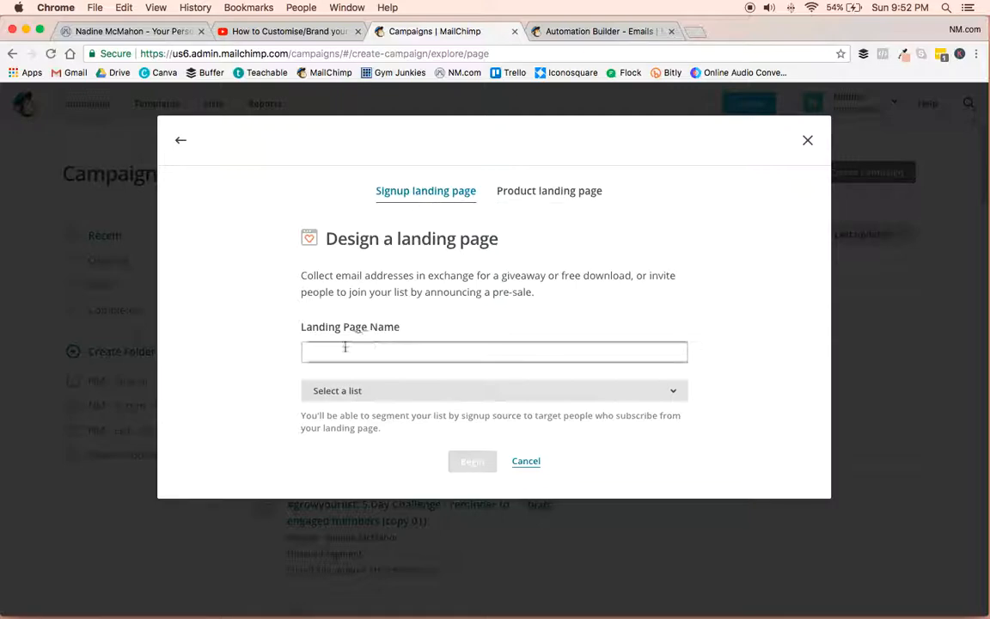
click(347, 347)
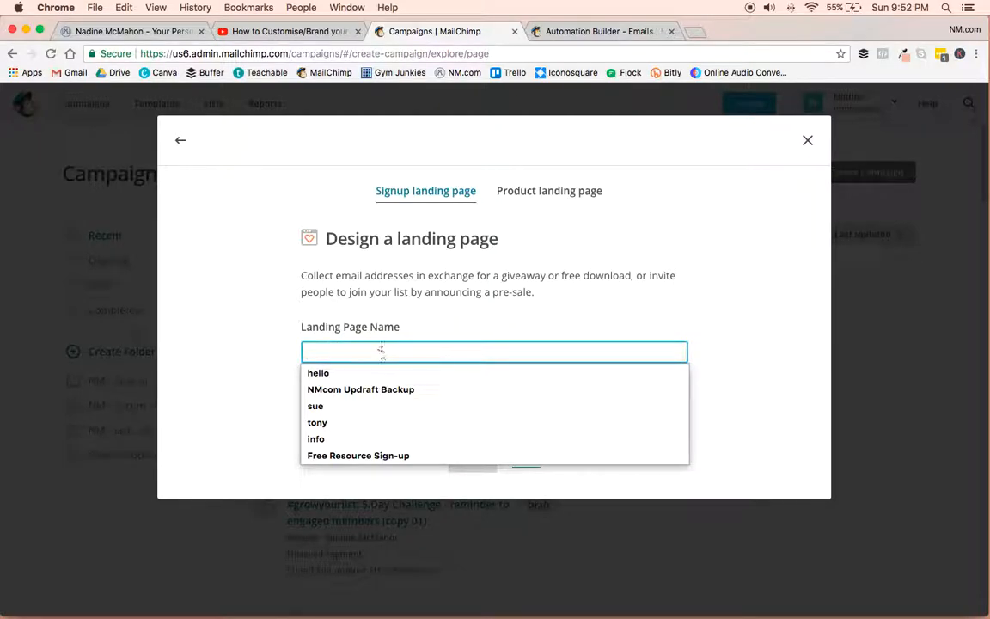
Check the offer in the YouTube video description and name the landing page "Content Checklist - NM.com".
click(286, 36)
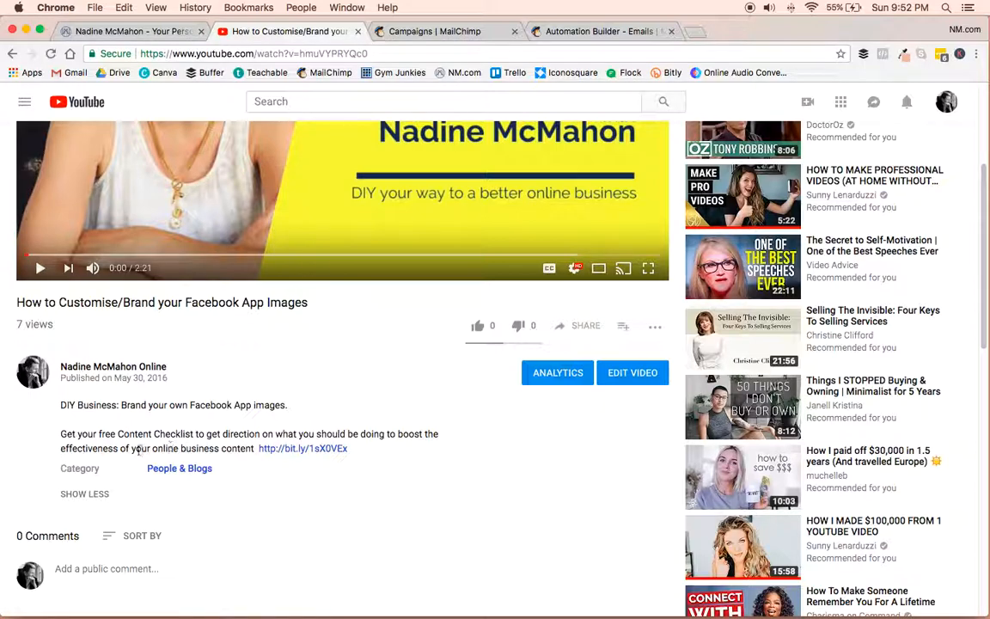
click(427, 32)
click(383, 343)
text(Content Che)
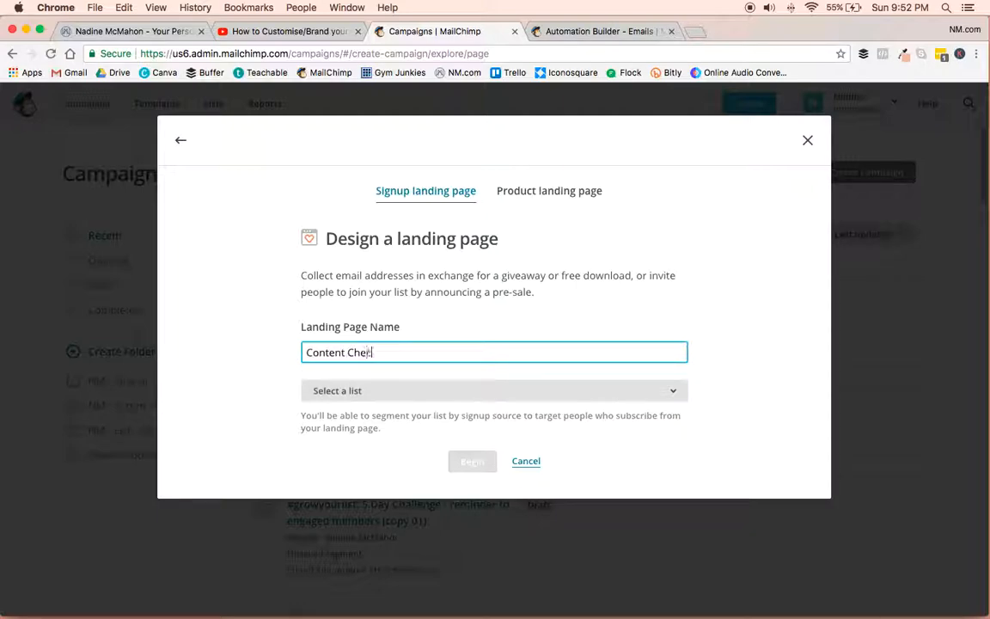
text(cklist - NM.com)
Assign the landing page to the site owner's own-name list and begin designing it.
click(376, 395)
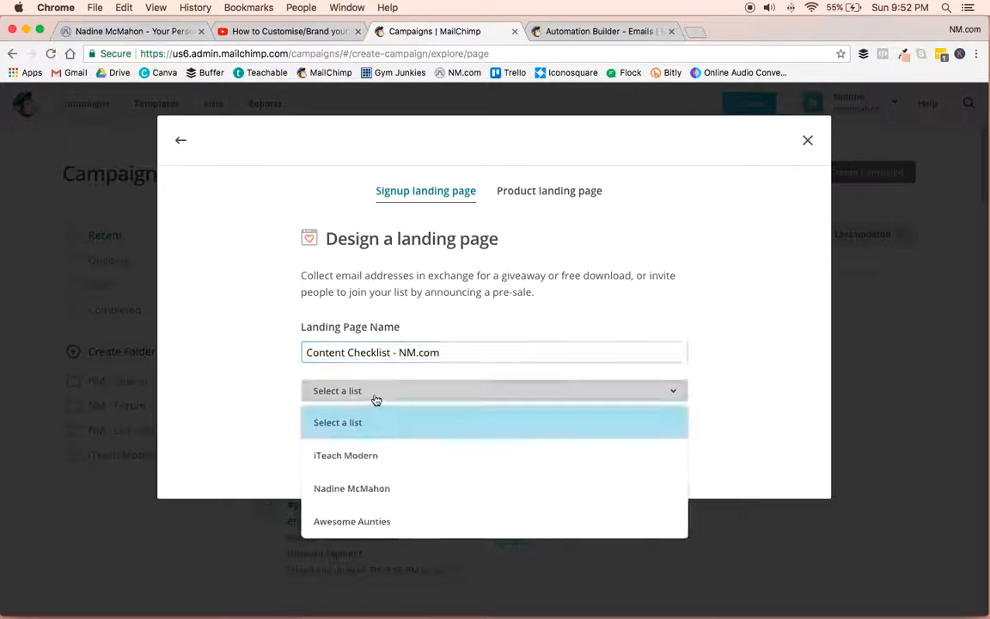
click(358, 488)
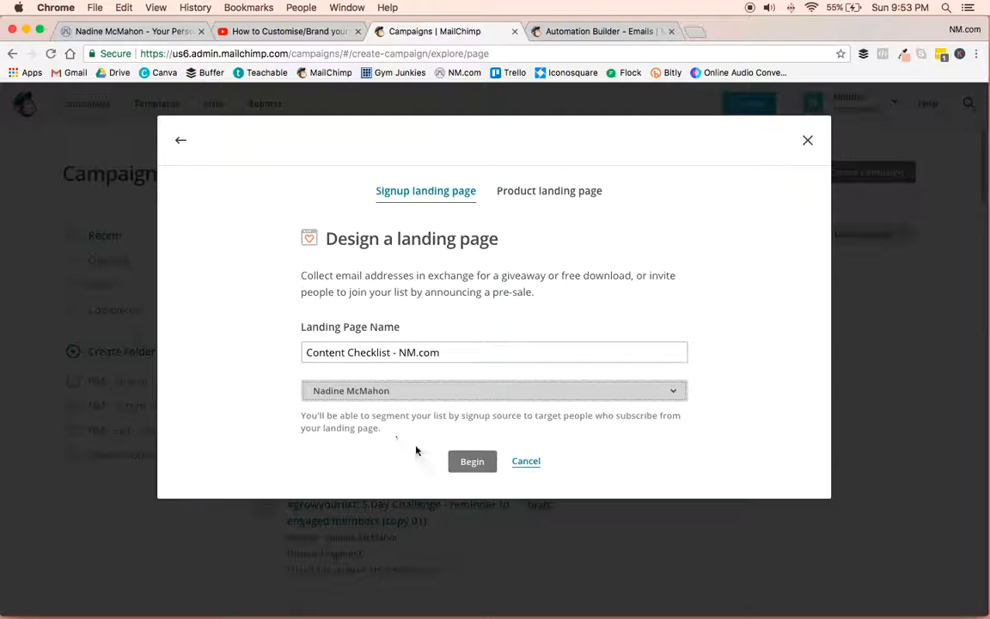
click(472, 462)
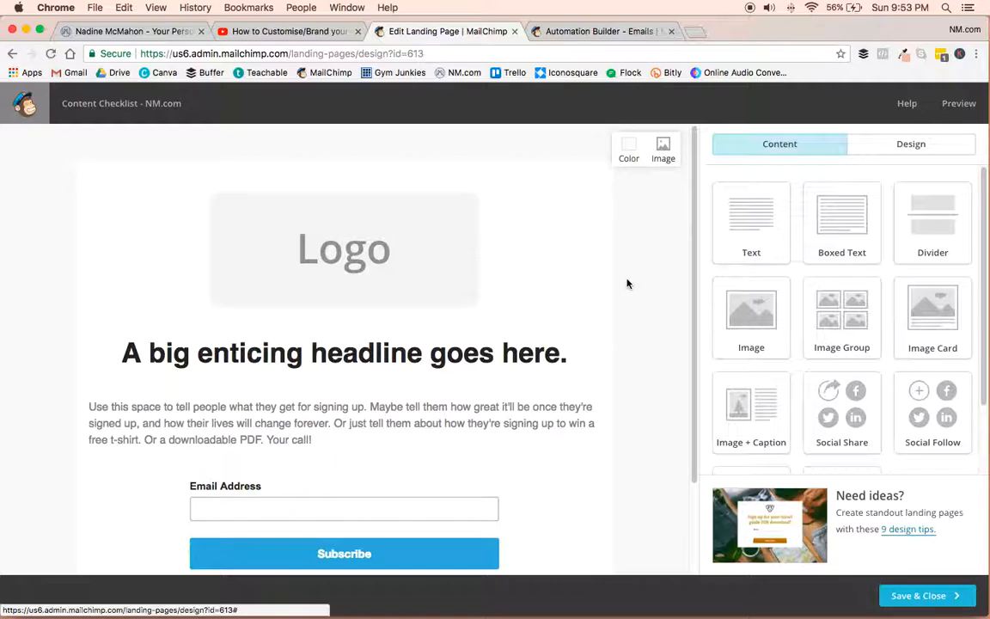
Look over the signup template and replace the logo placeholder with the beach-photo header image from the uploaded files.
scroll(632, 319, down, 3)
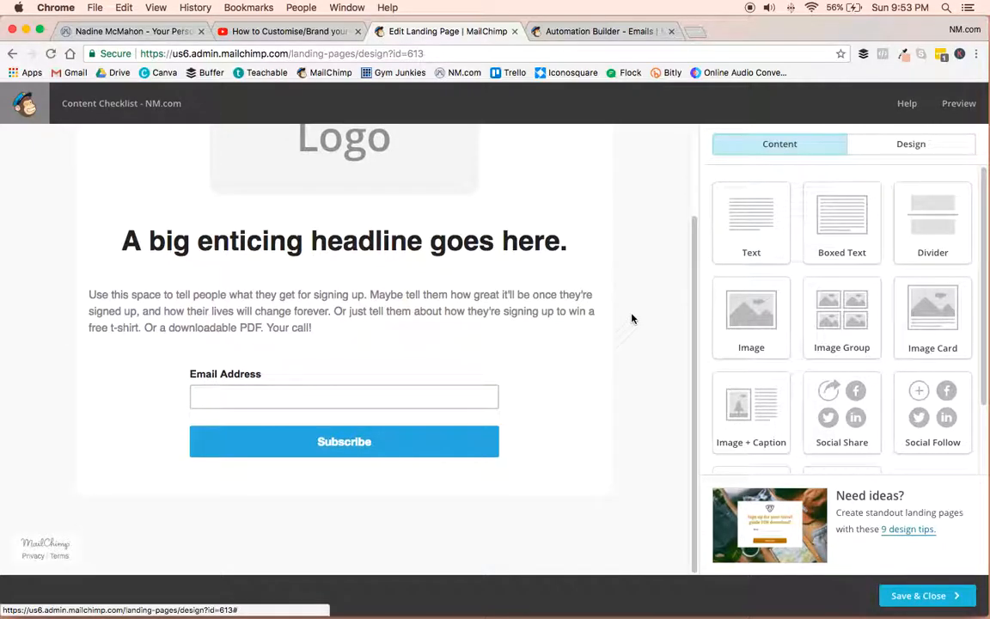
scroll(632, 319, up, 3)
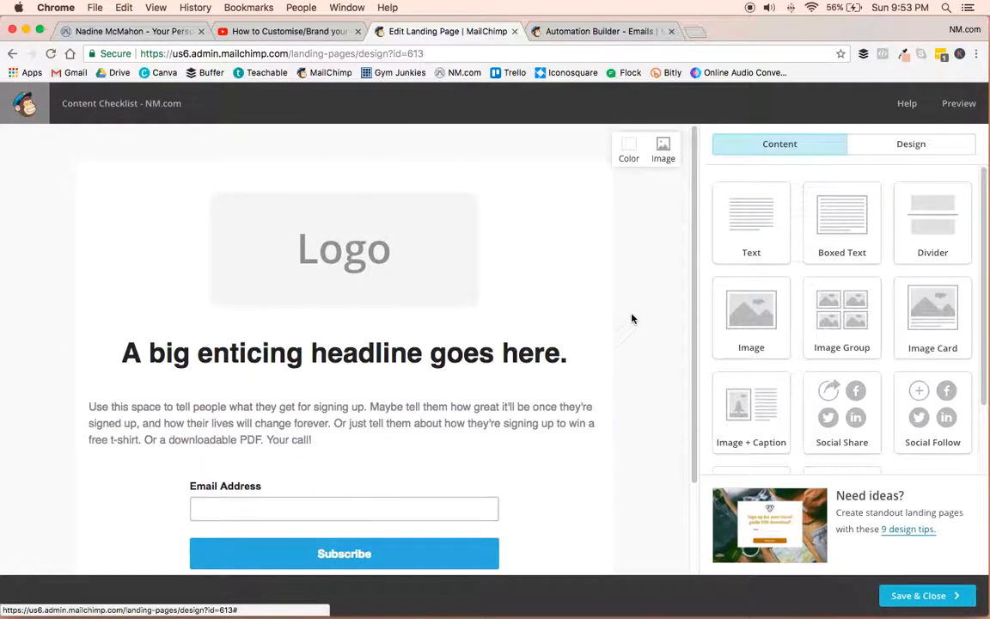
scroll(632, 319, down, 1)
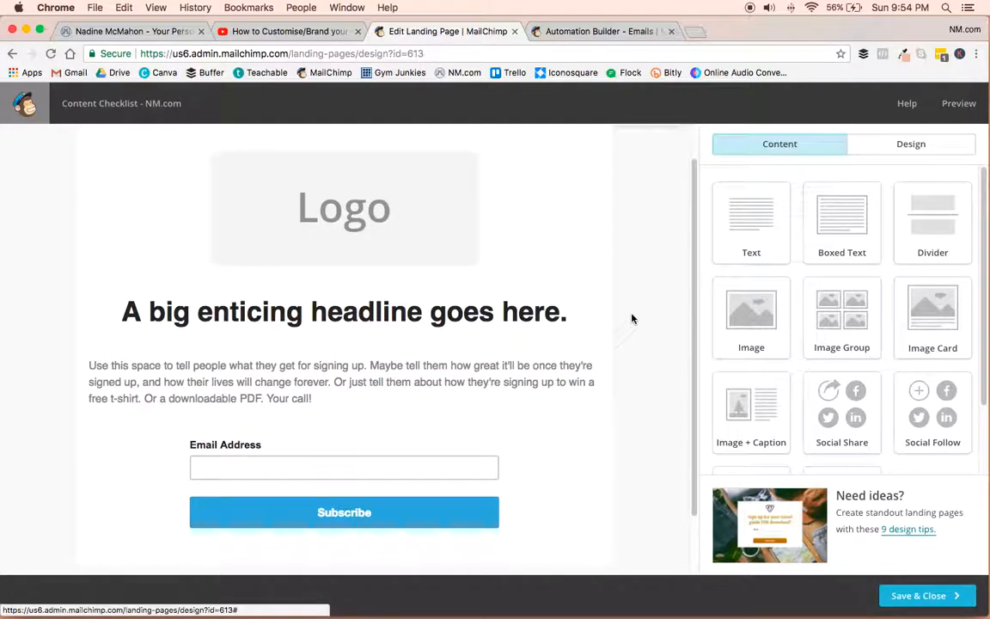
scroll(632, 321, up, 1)
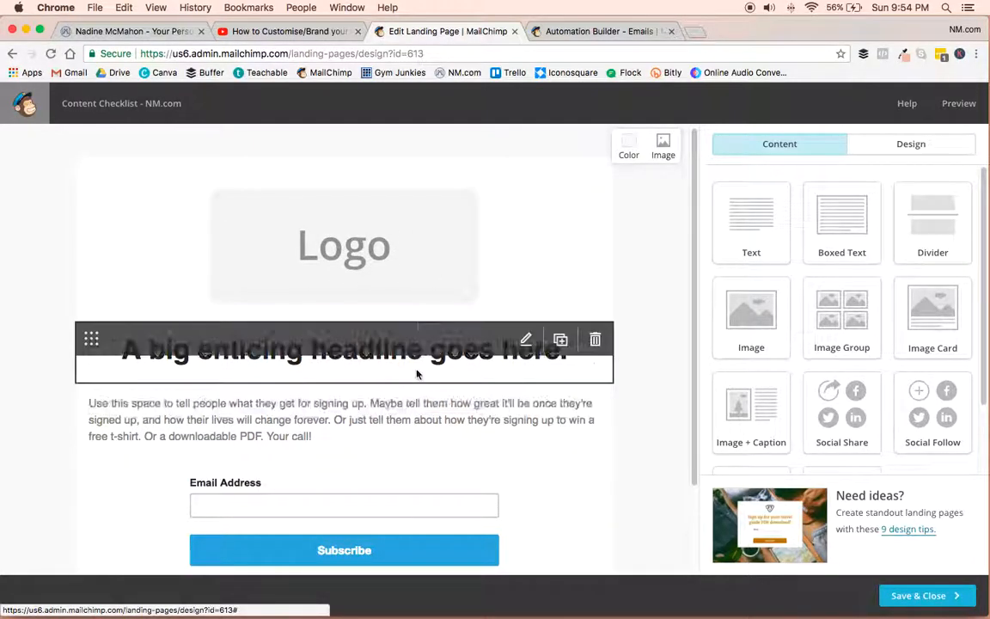
mouse_move(489, 376)
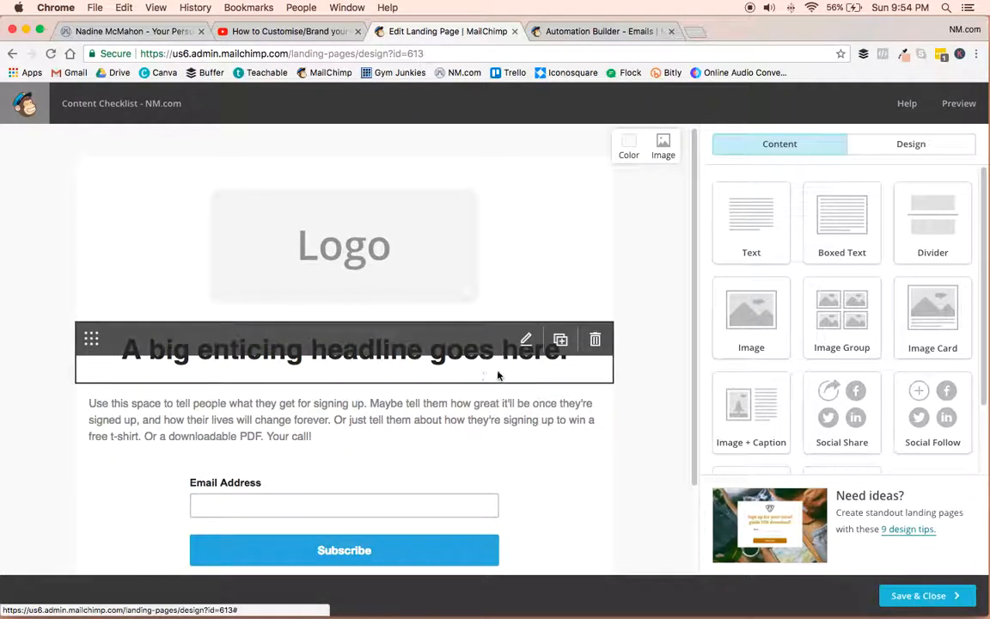
mouse_move(477, 250)
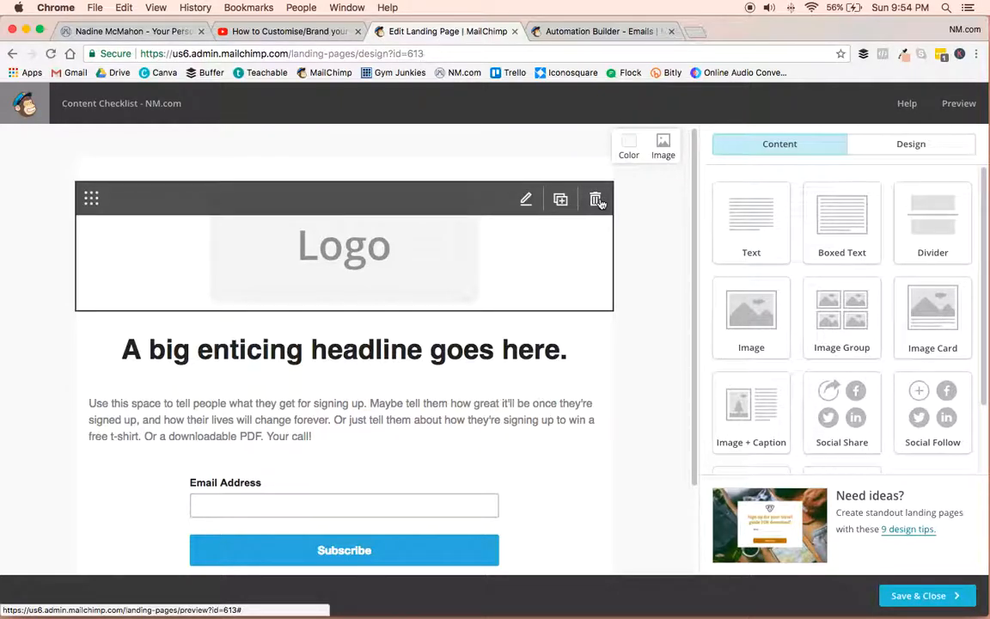
click(526, 199)
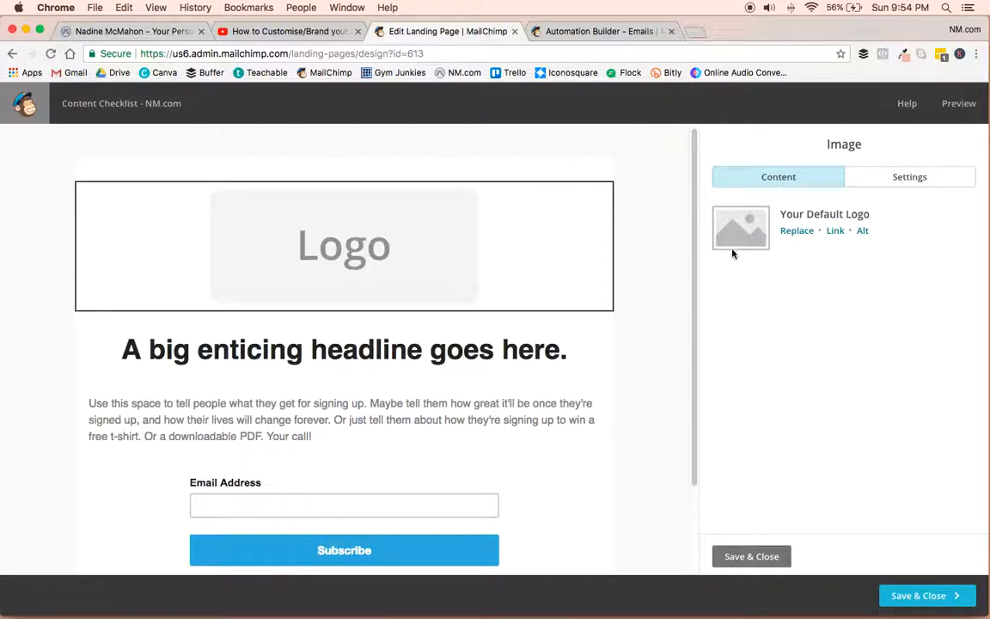
click(796, 232)
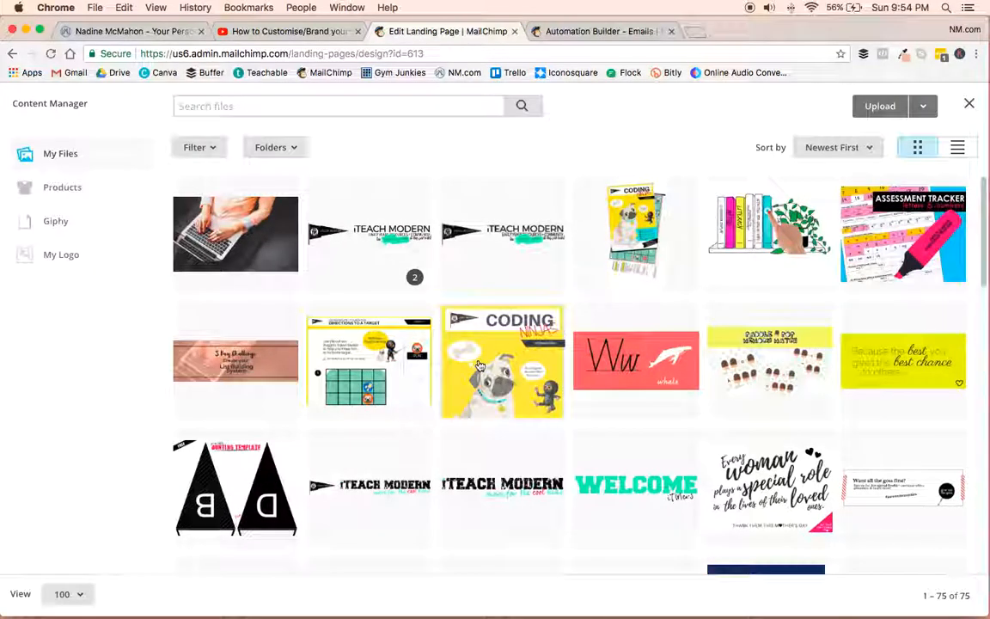
scroll(477, 364, down, 5)
scroll(479, 366, up, 2)
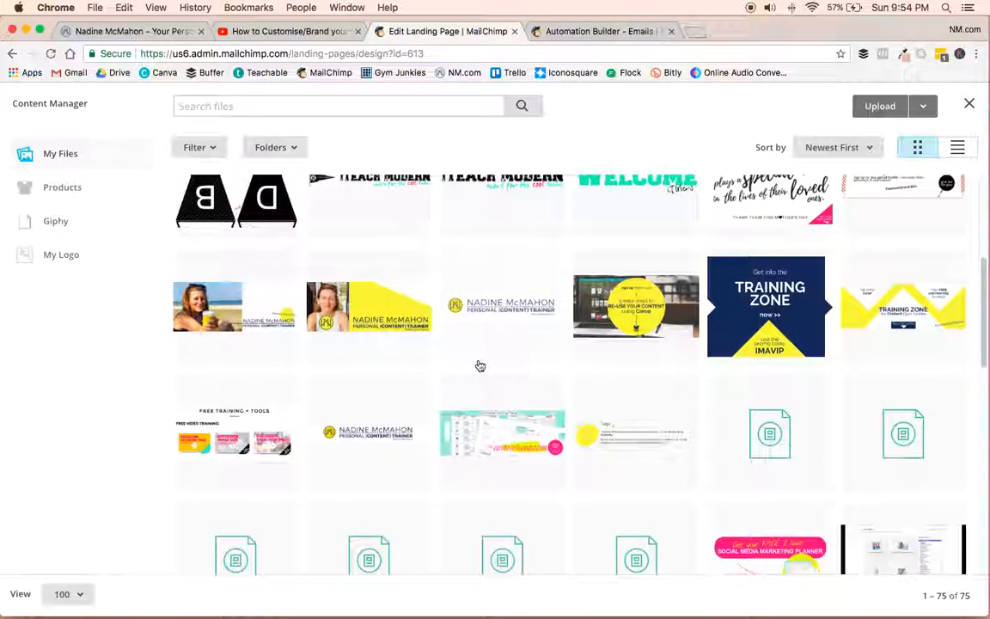
click(267, 312)
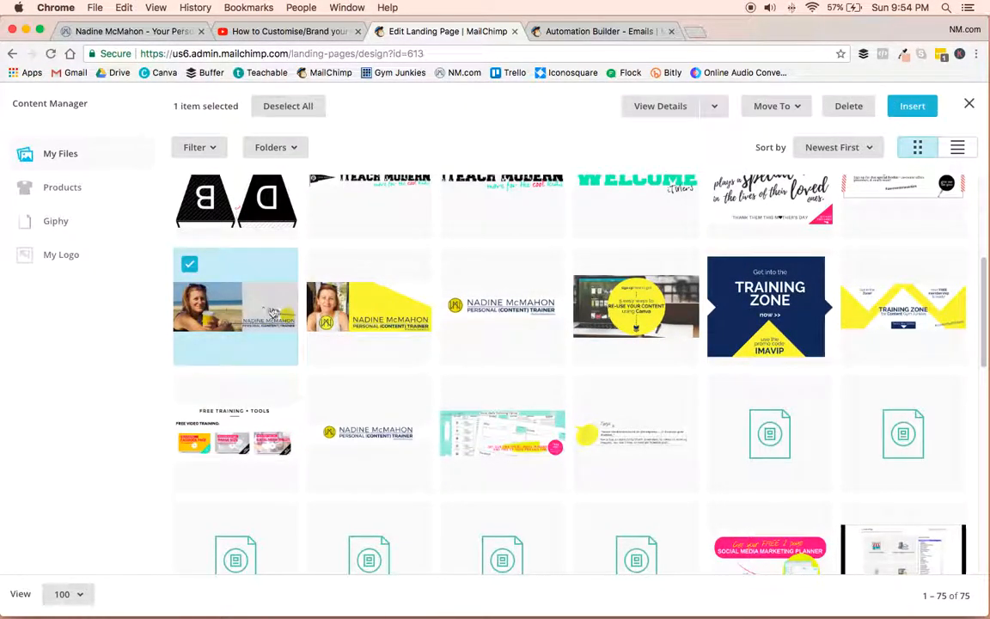
click(913, 107)
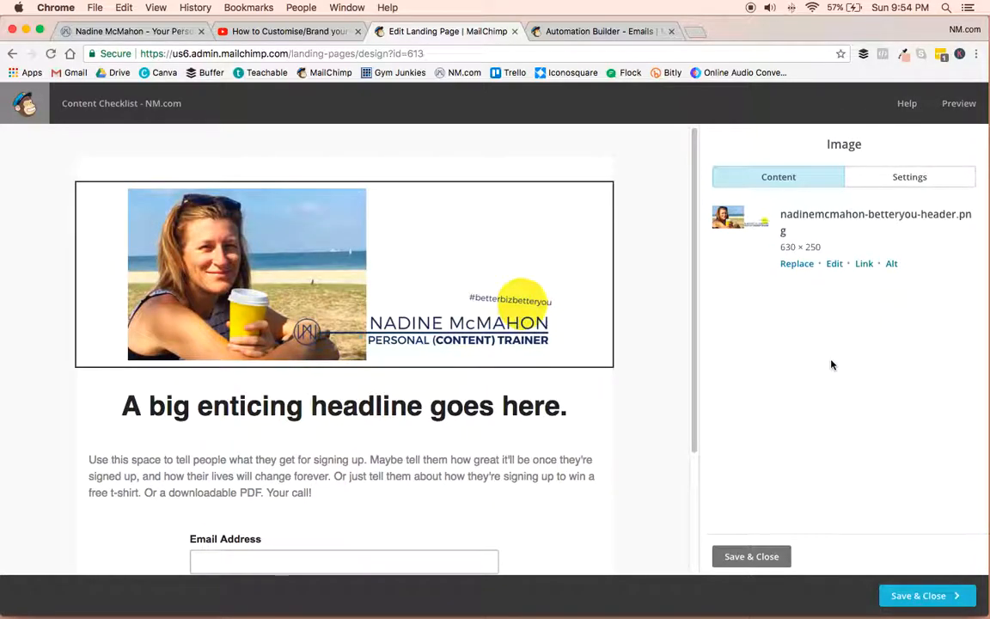
Check the offer wording in the YouTube video description and change the page headline to "Grab your free Content Checklist here!".
scroll(651, 408, down, 3)
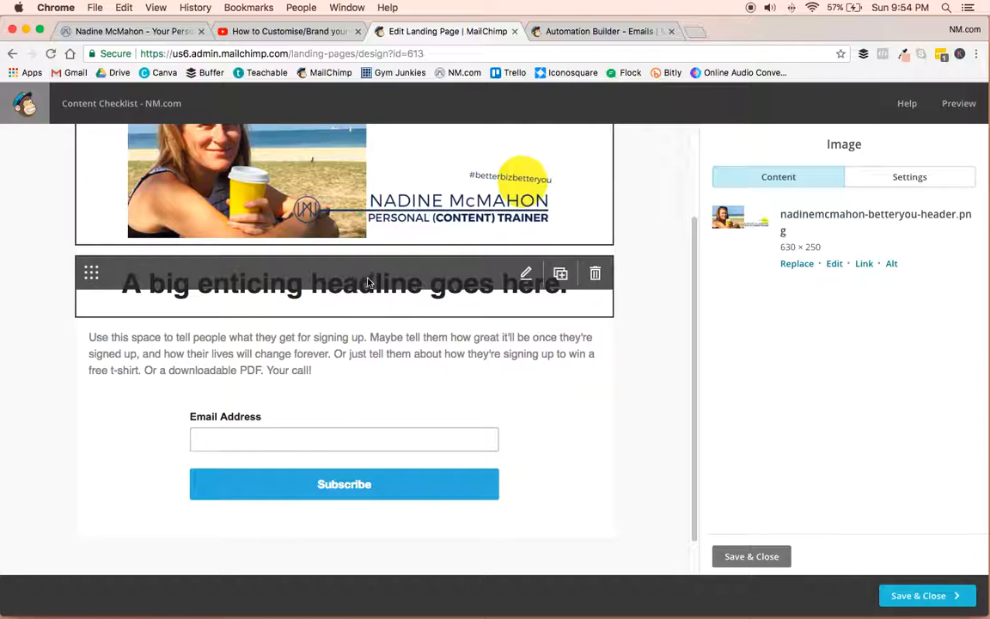
click(526, 274)
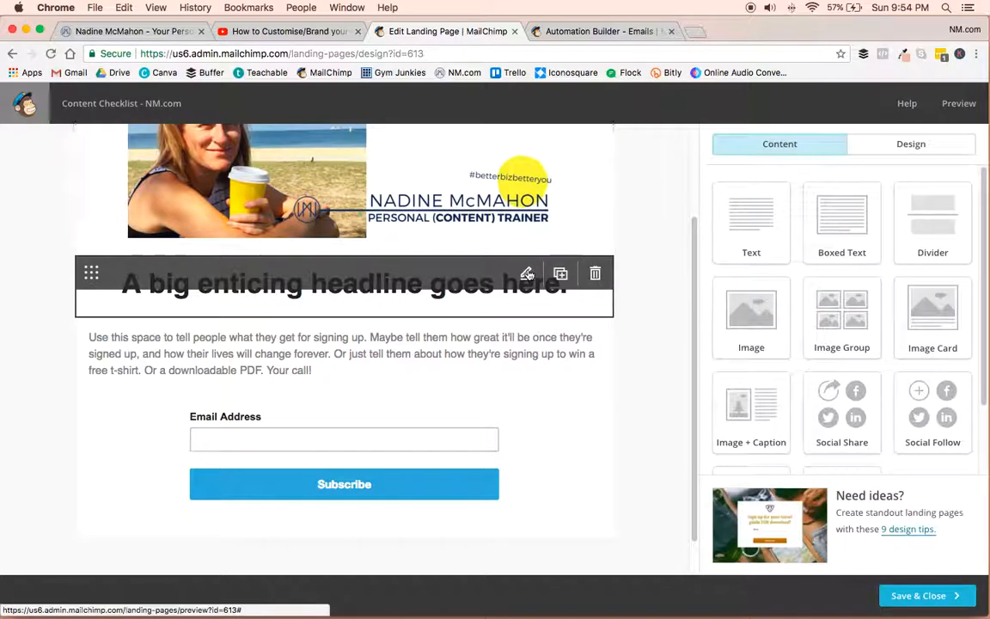
click(526, 273)
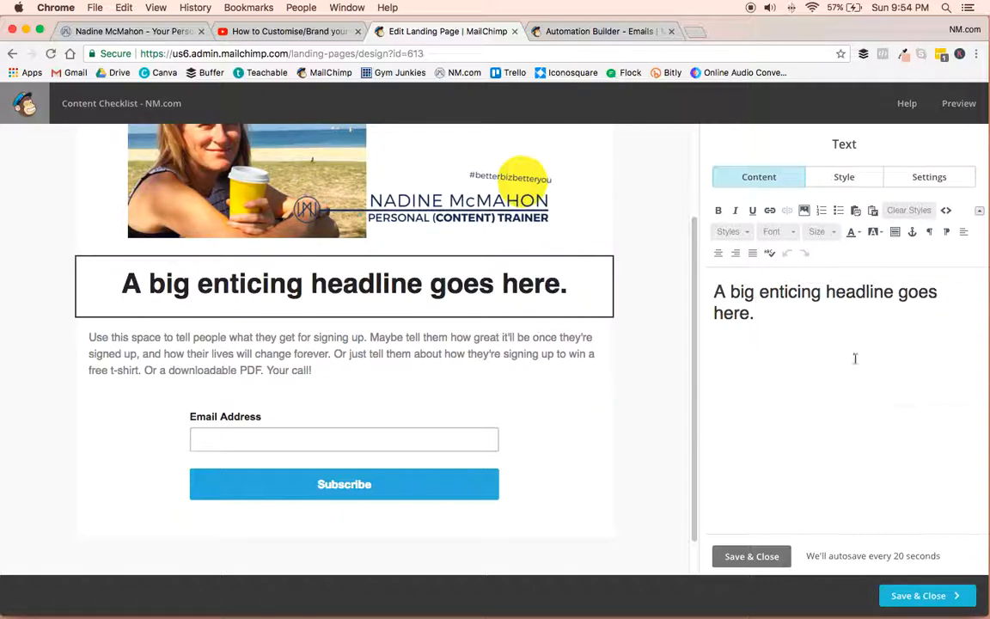
drag(765, 316, 693, 276)
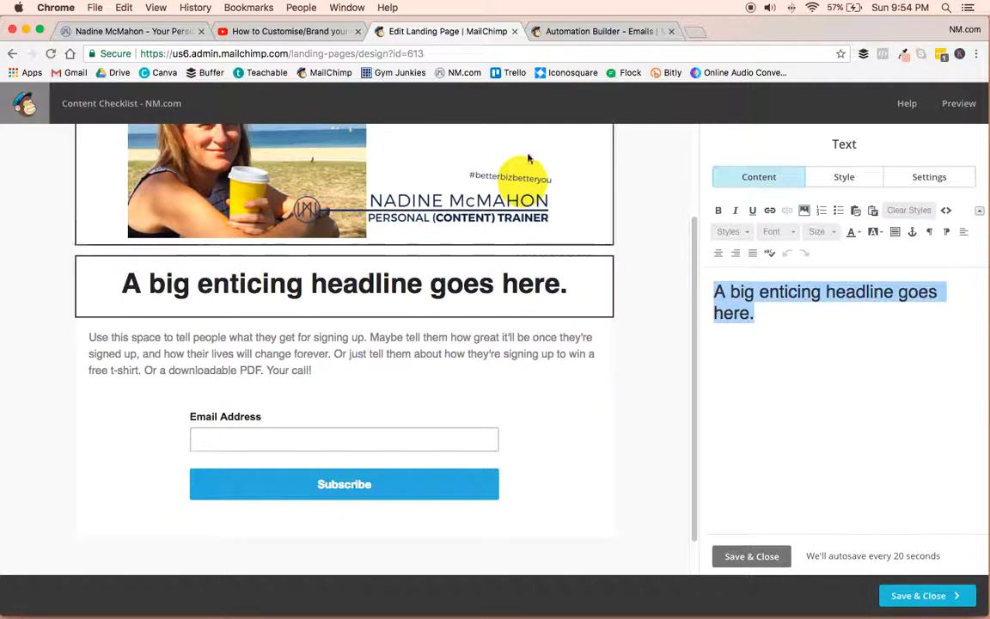
click(282, 31)
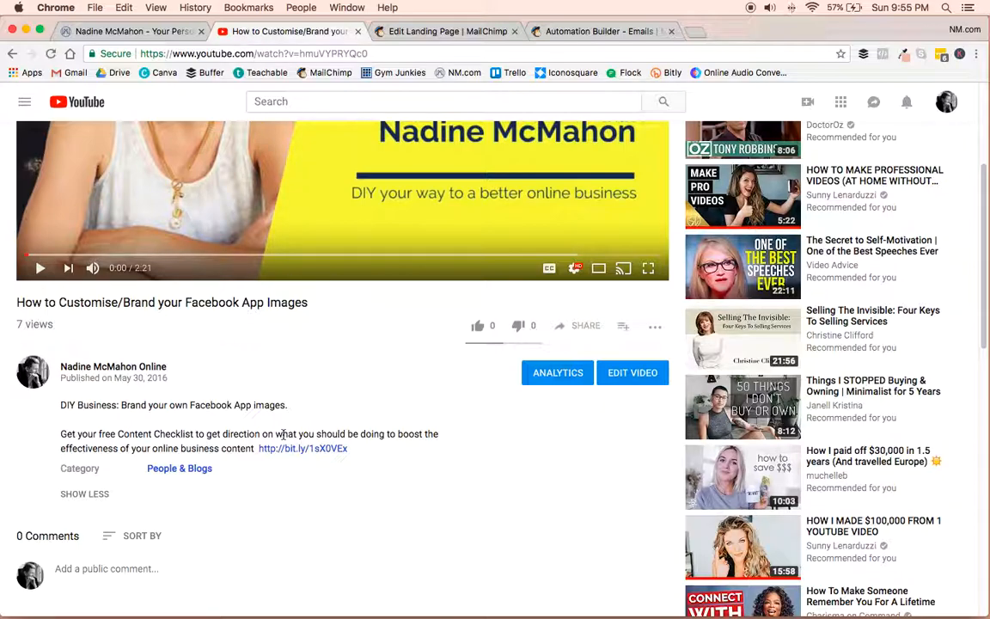
click(451, 31)
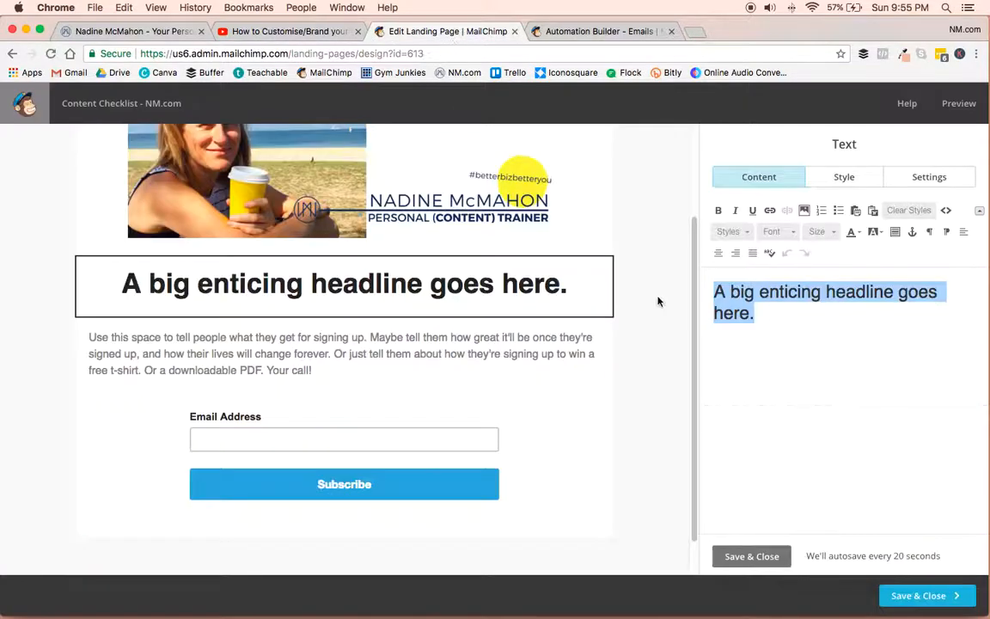
text(Grab your free Contne)
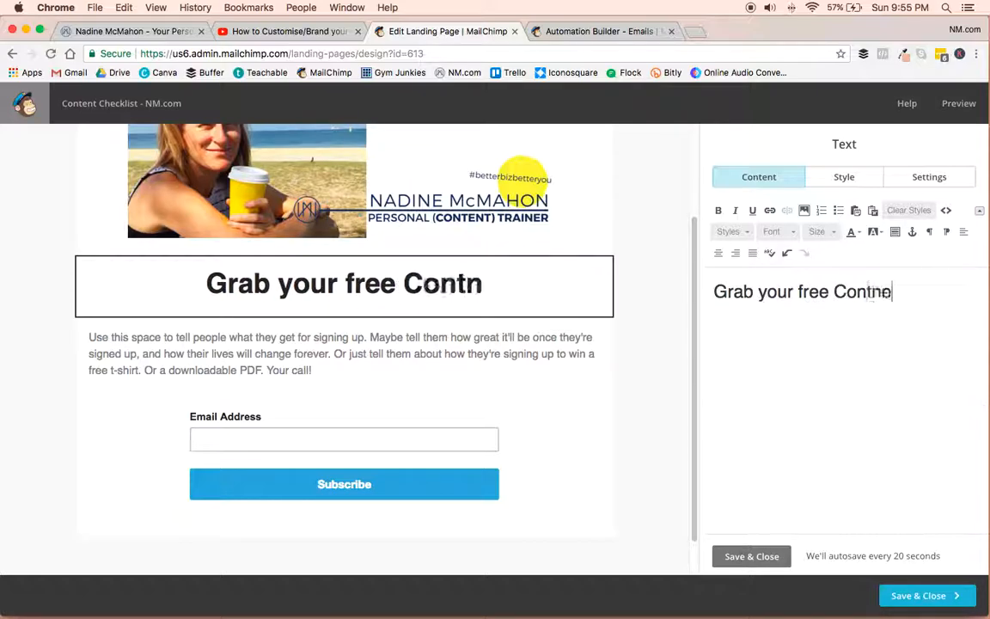
key(BackSpace)
key(BackSpace)
text(ent Checklist here!)
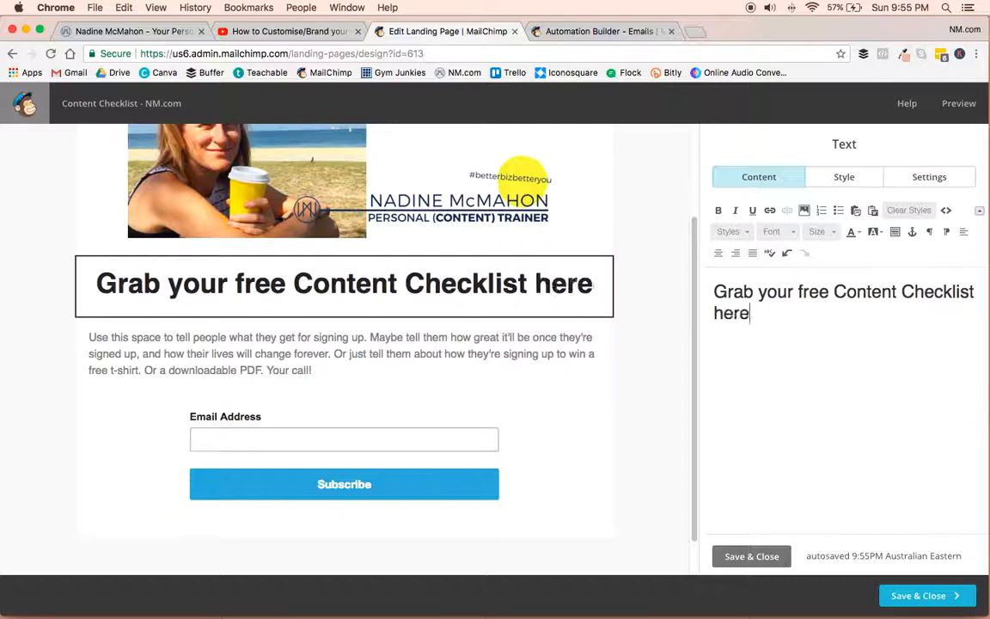
Delete the placeholder description text block between the headline and the signup form.
mouse_move(309, 364)
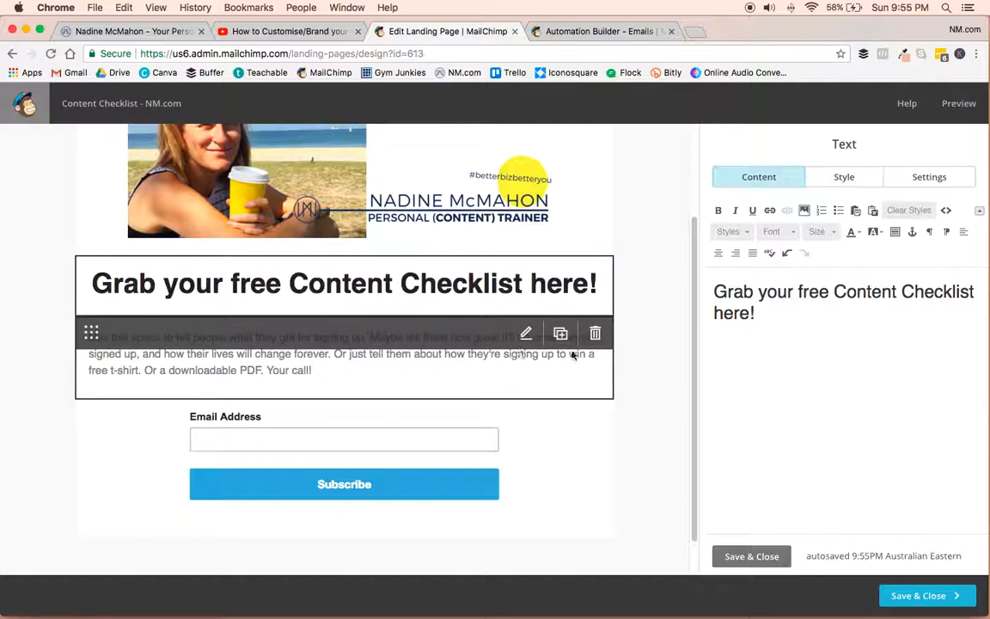
click(594, 332)
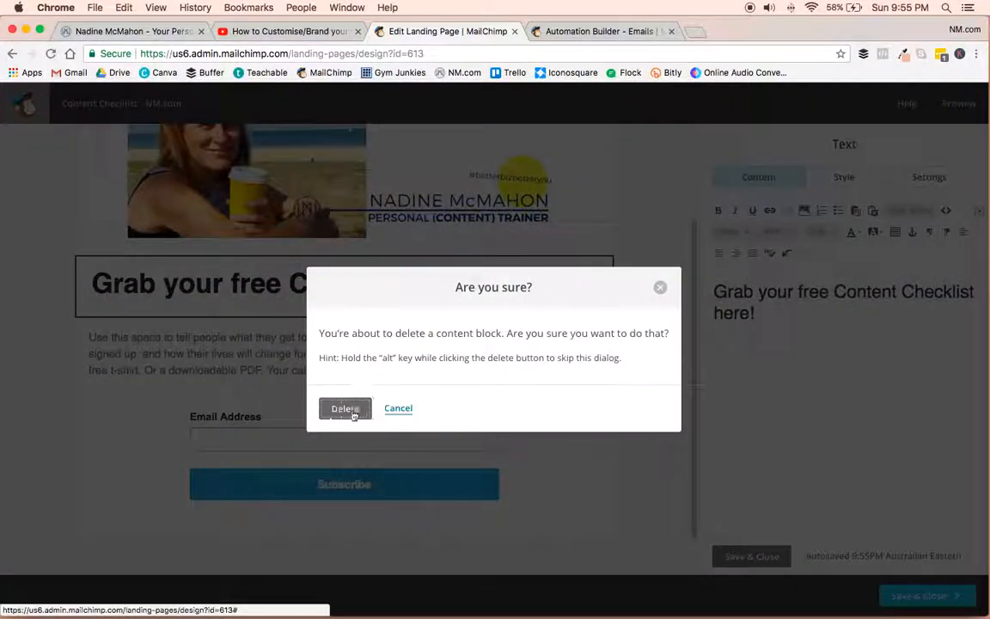
click(354, 410)
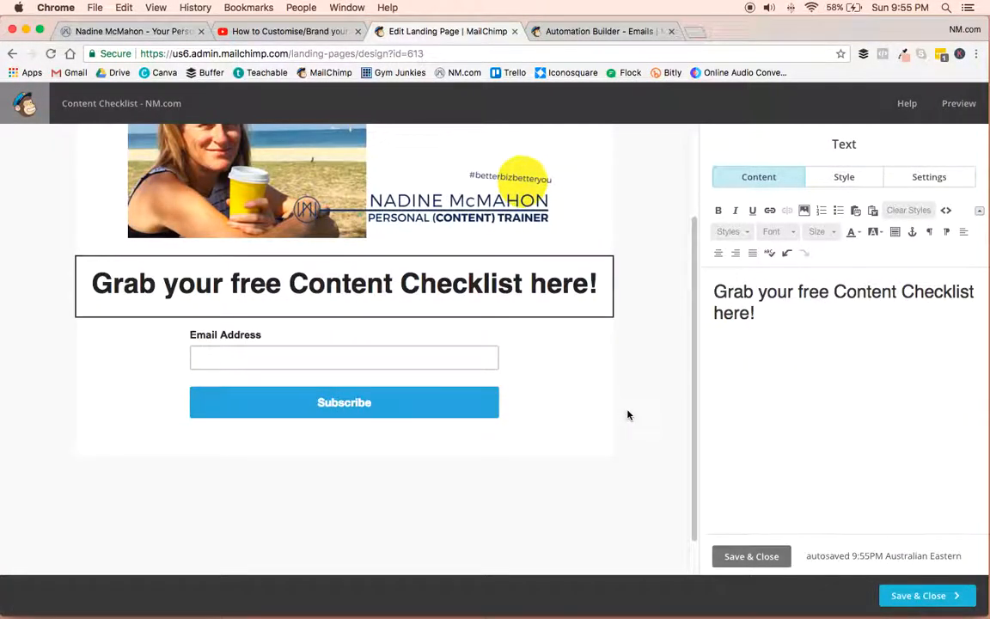
Add First Name as a required field on the signup form and try to move it above Email Address.
click(558, 335)
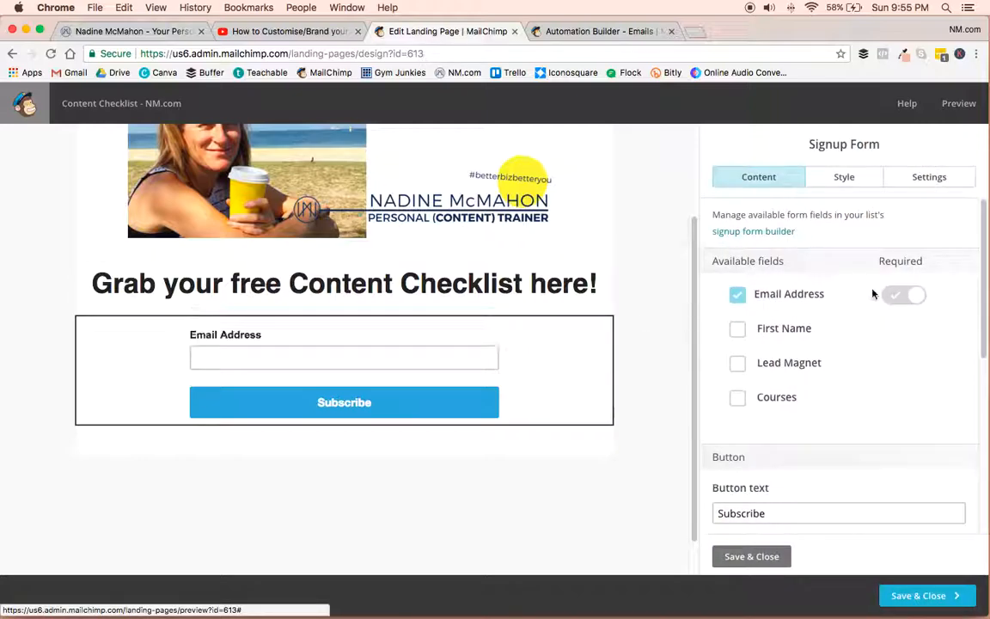
click(738, 331)
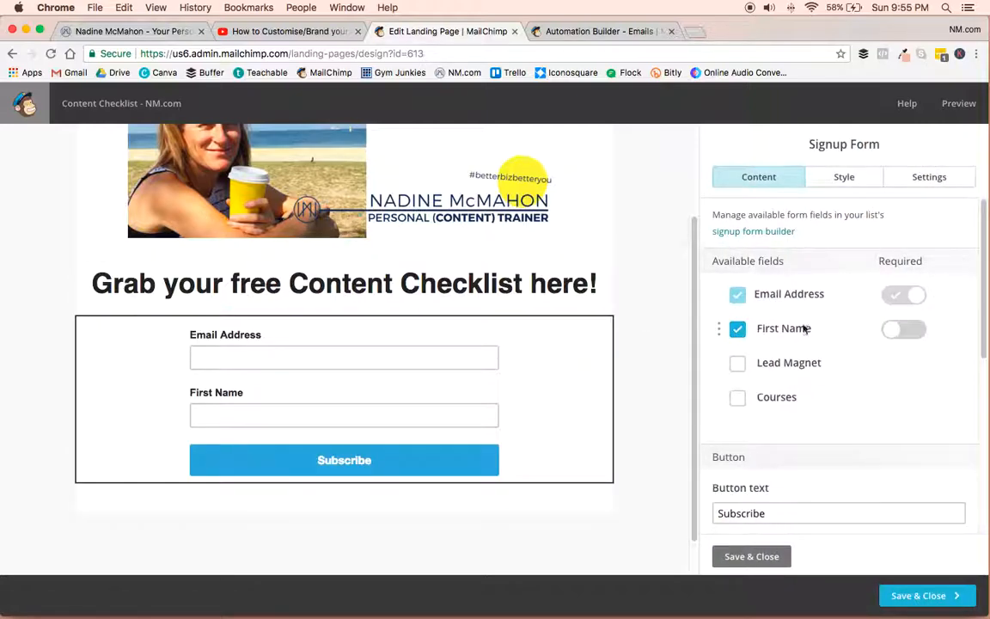
drag(718, 329, 714, 262)
drag(718, 327, 718, 262)
click(889, 340)
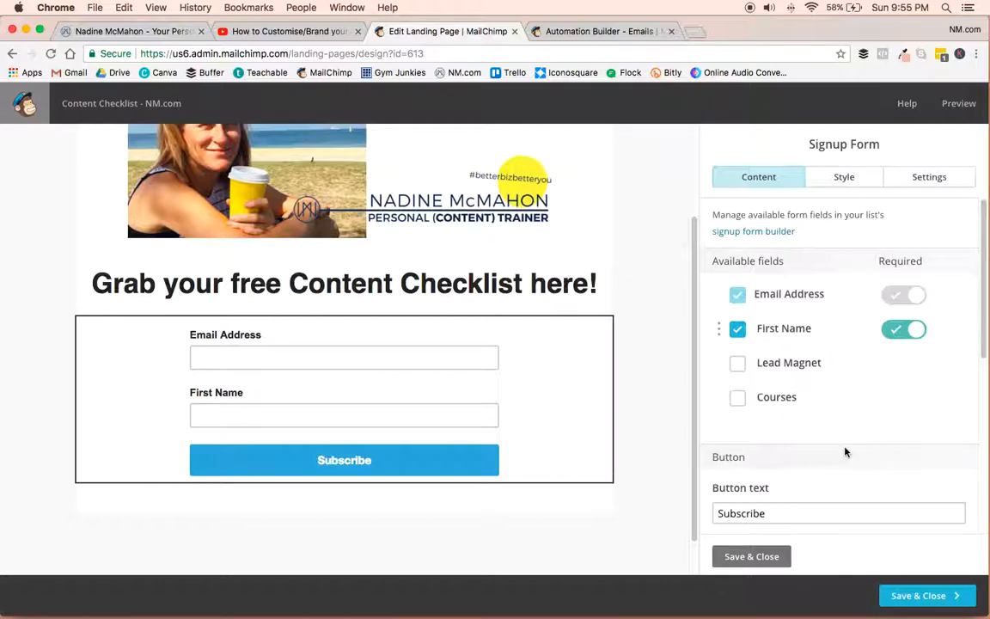
Change the signup form's button text to "Send it to me!".
scroll(840, 451, down, 3)
double_click(745, 406)
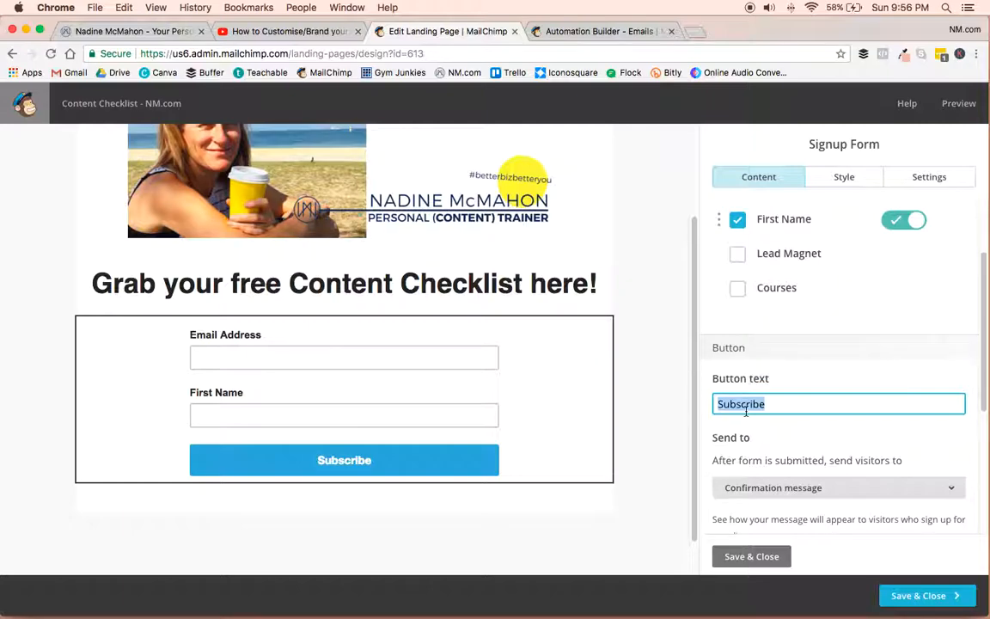
text(Send it to me !)
Review the options for where visitors go after submitting and the confirmation message text, and save the signup form.
scroll(846, 438, down, 5)
scroll(846, 324, up, 2)
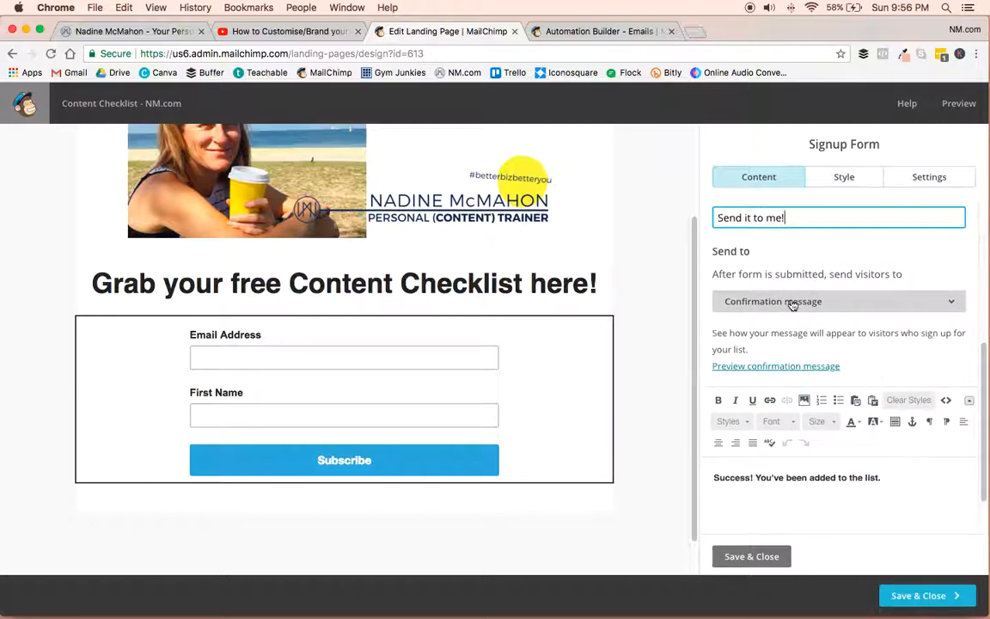
click(793, 301)
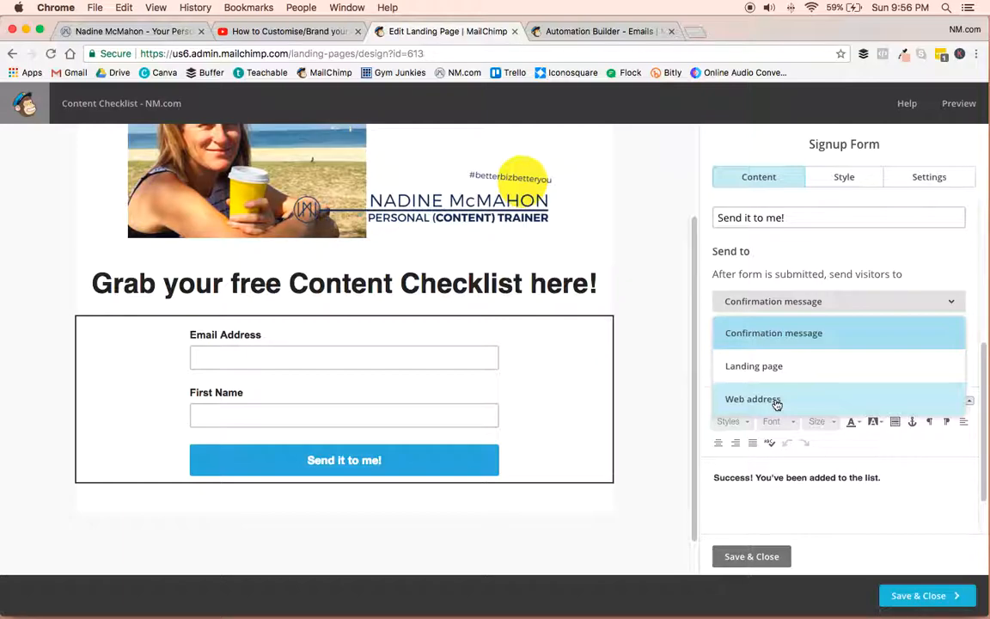
click(900, 478)
drag(900, 478, 678, 477)
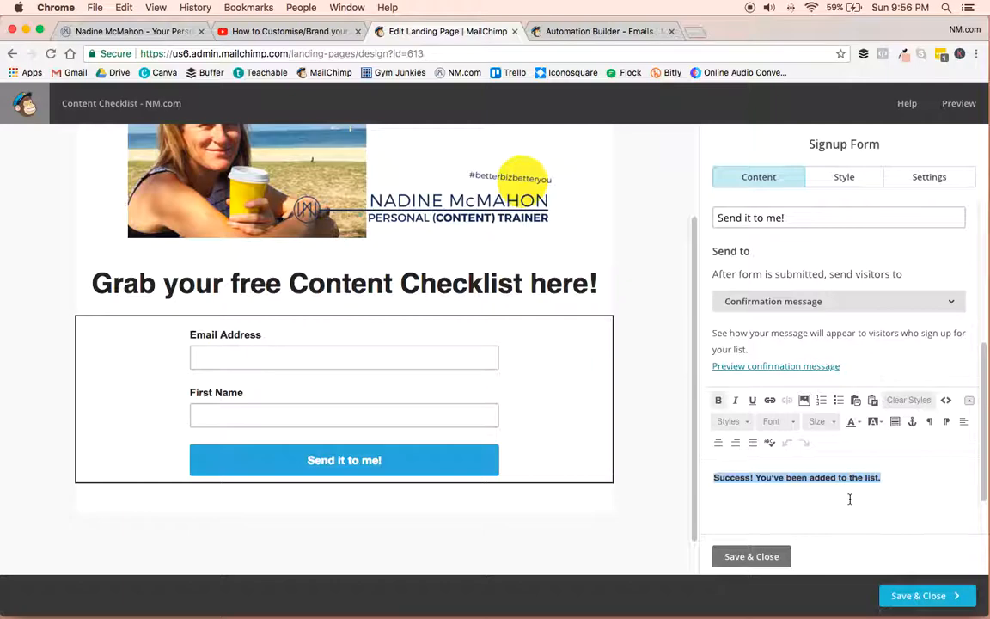
click(751, 557)
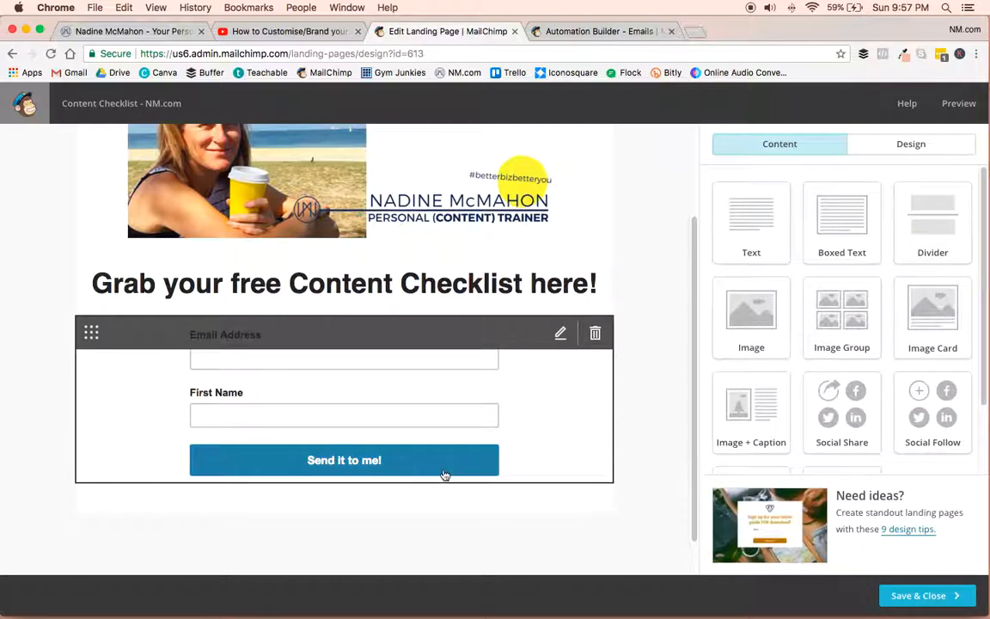
Set the signup form's label text color to the bright yellow #f2f22f.
click(560, 335)
click(844, 176)
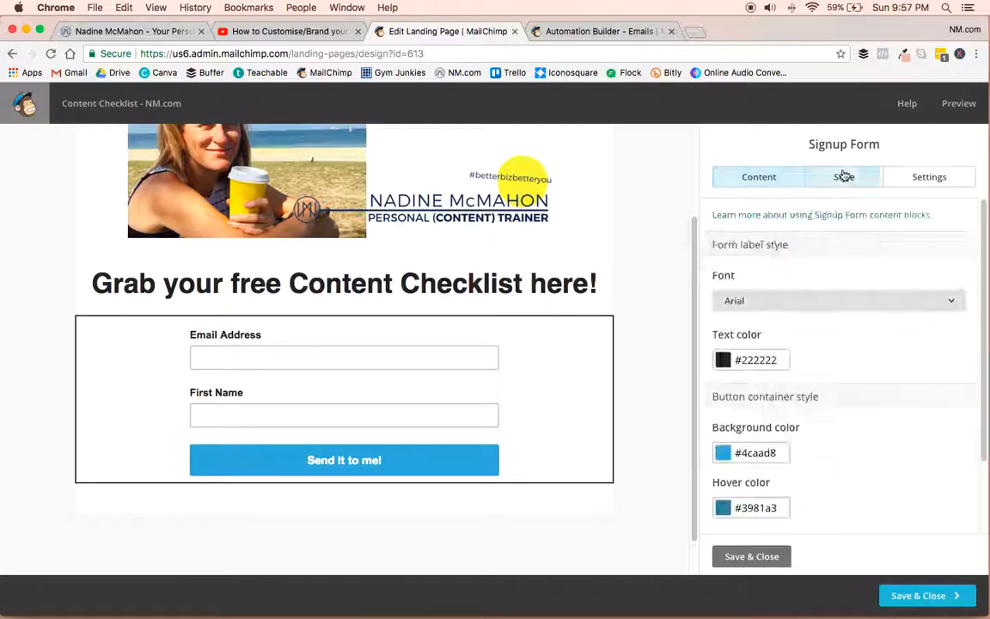
click(757, 361)
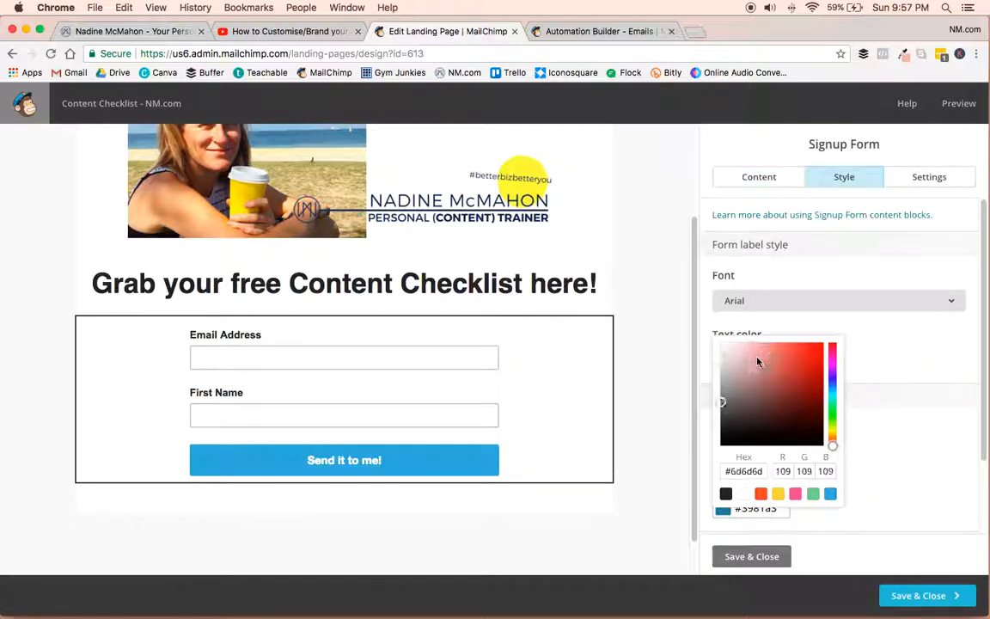
click(833, 428)
drag(808, 382, 805, 348)
click(890, 460)
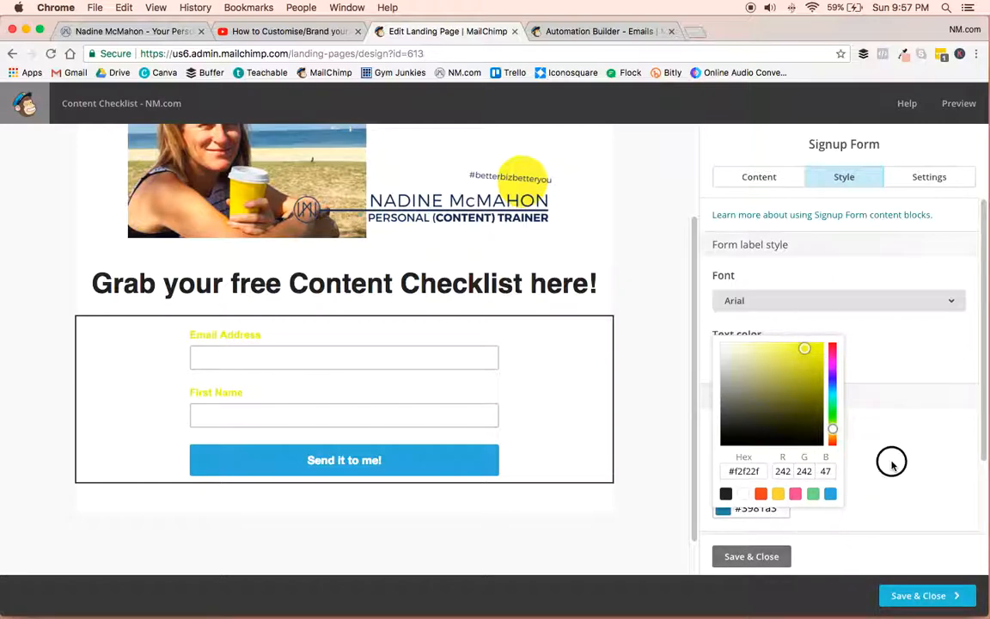
Set the signup button's text color to #000 and save the form styling.
scroll(812, 448, down, 2)
click(751, 510)
text(#000)
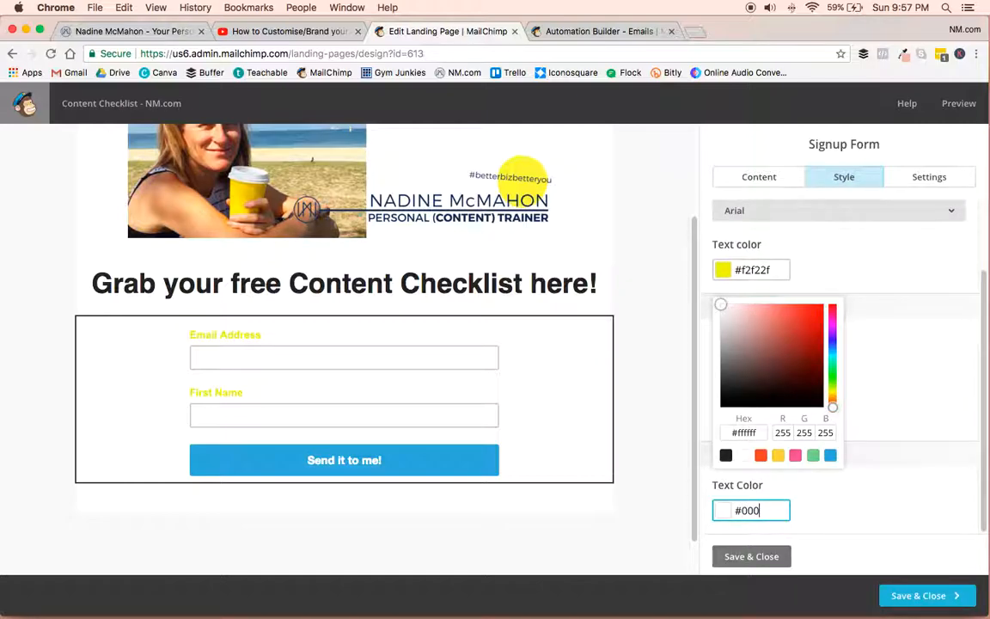
click(751, 558)
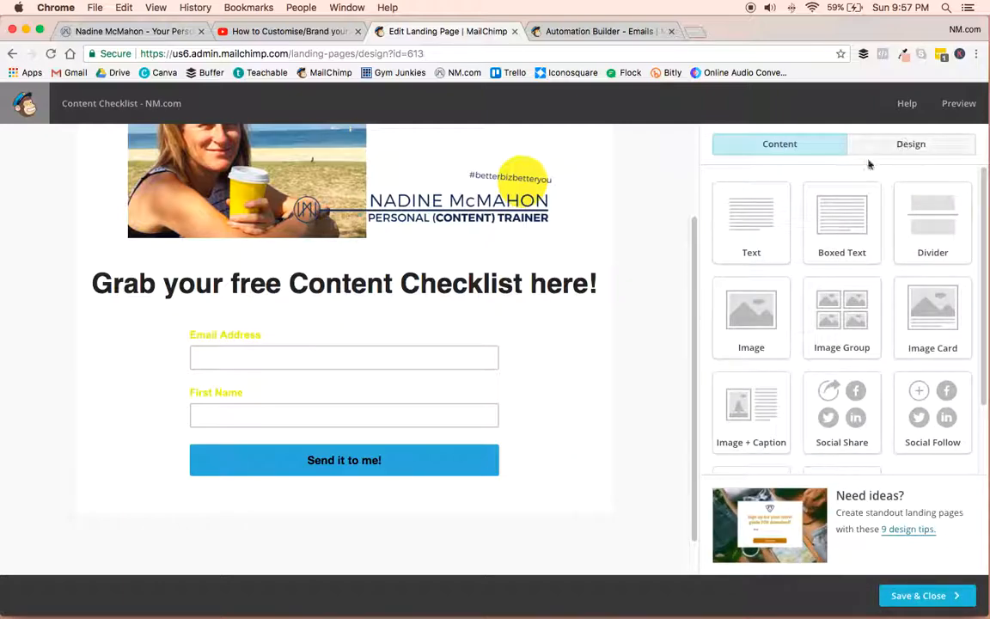
Recheck the signup form's content and style settings, and save and close both the form and the landing page design.
mouse_move(568, 399)
click(561, 333)
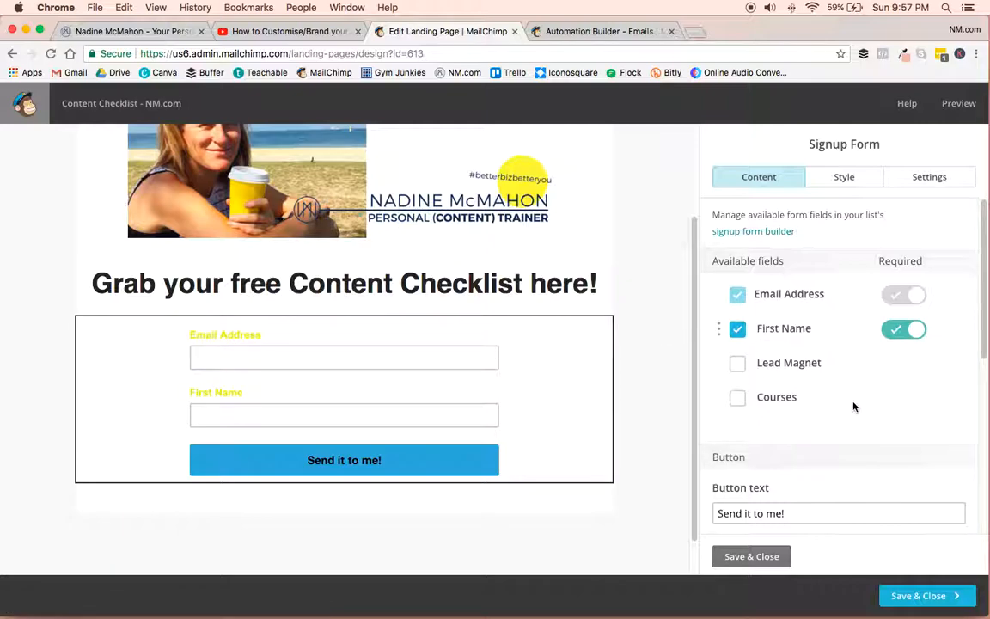
scroll(850, 404, down, 8)
scroll(837, 420, up, 8)
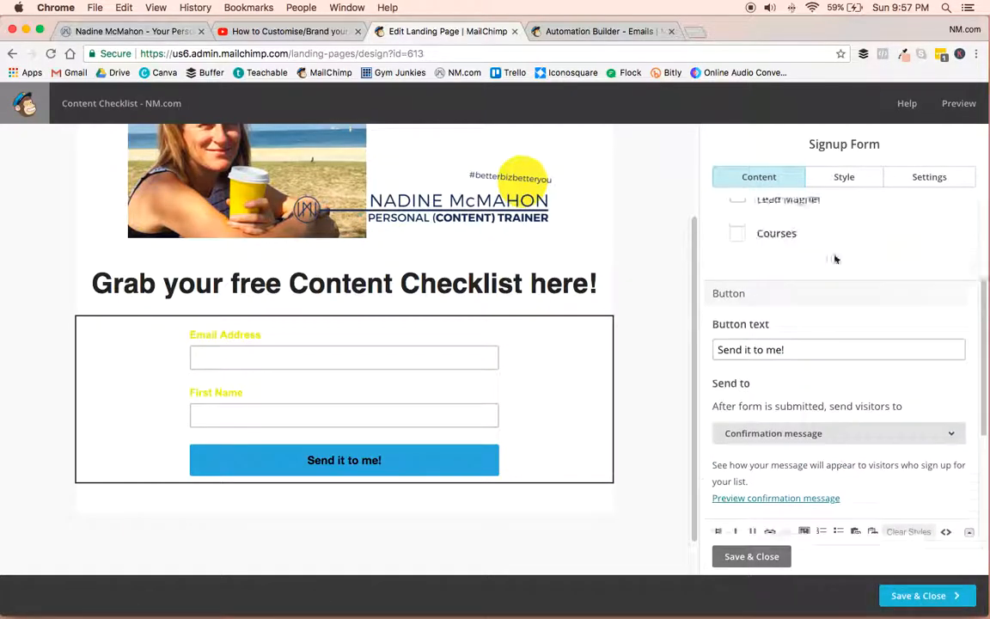
click(844, 176)
scroll(850, 479, down, 2)
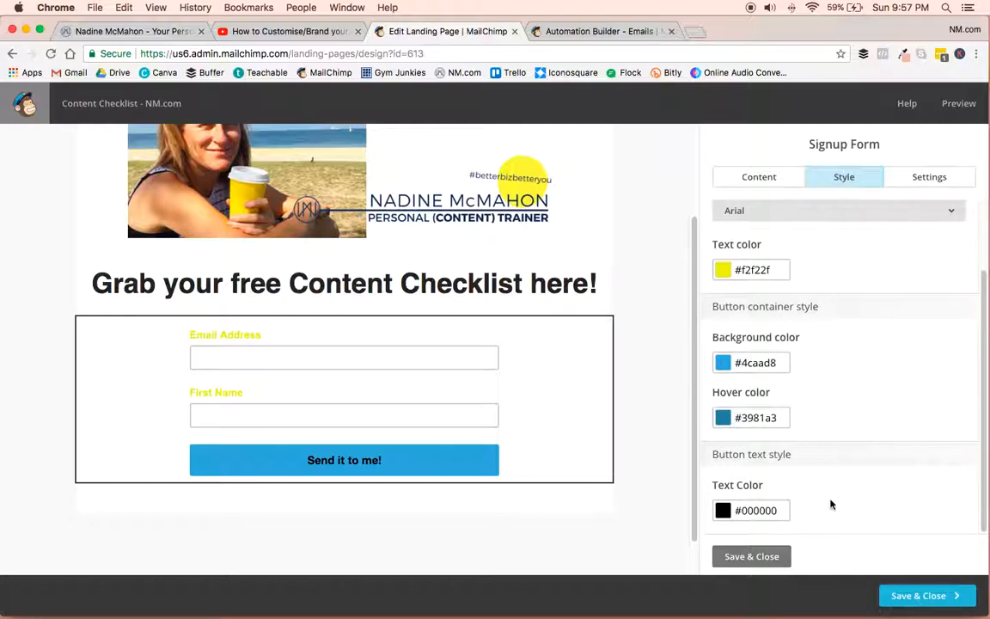
click(775, 559)
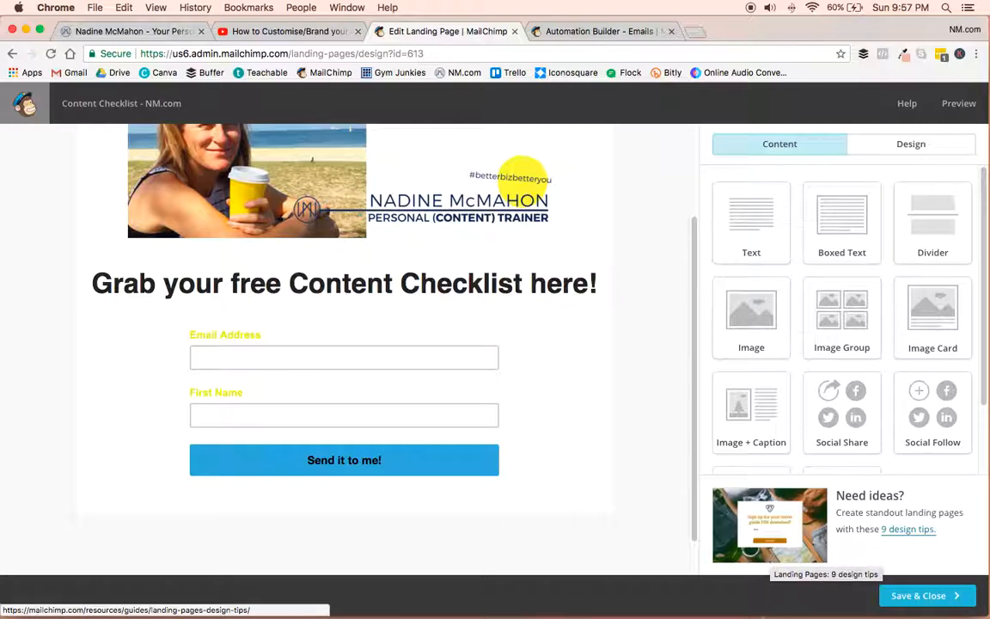
click(935, 601)
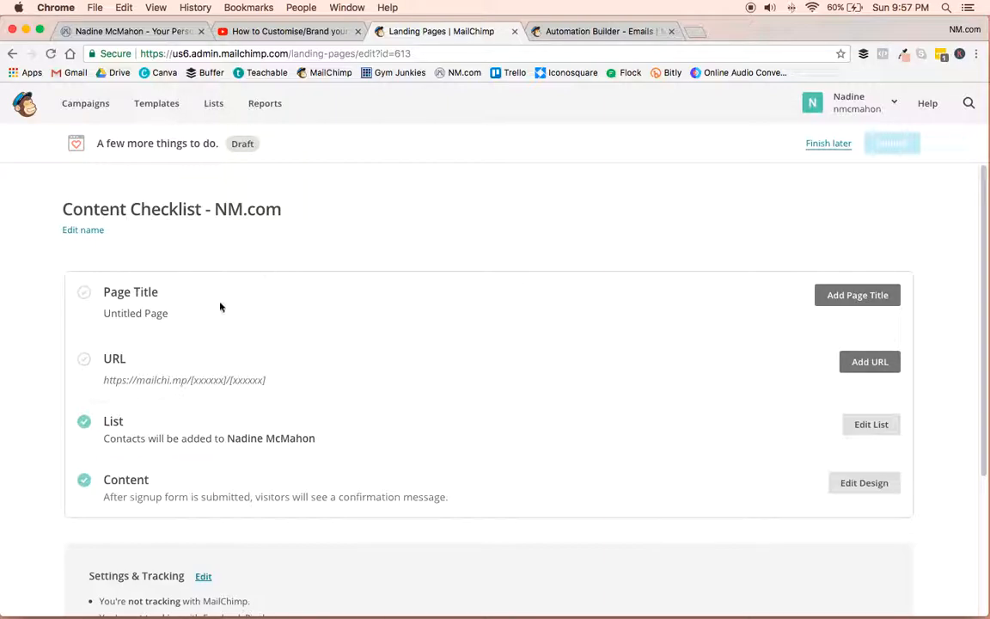
Set the landing page's title to "Grab your Content Checklist" and save it.
click(855, 296)
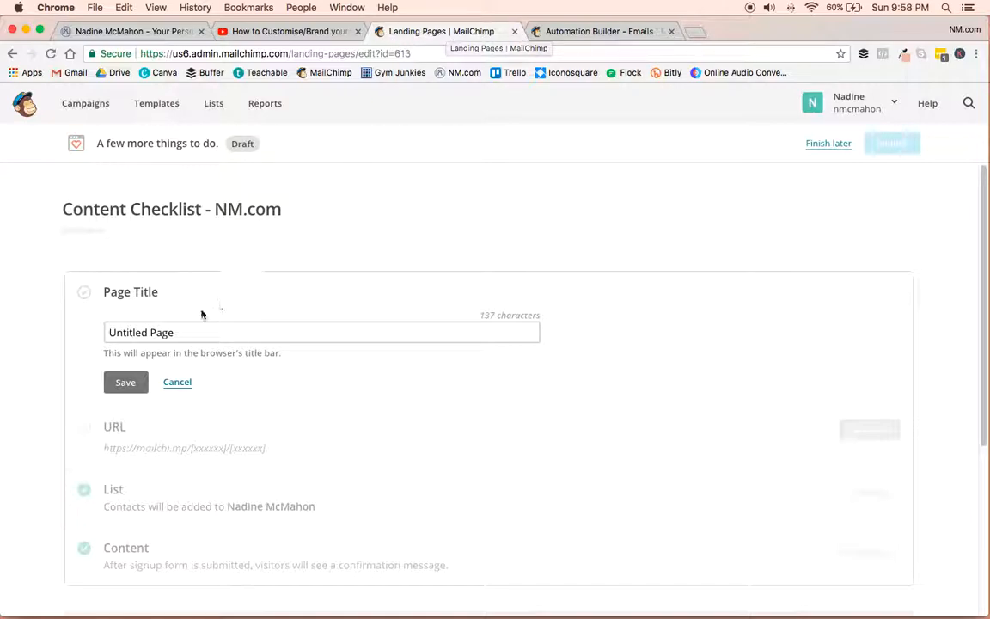
double_click(157, 333)
drag(186, 333, 130, 334)
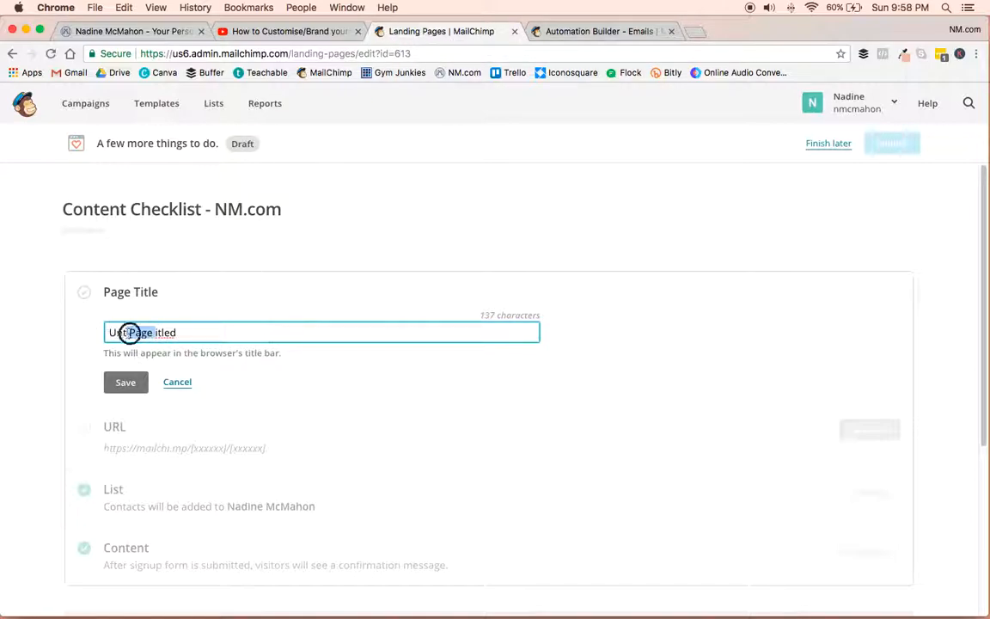
key(super+a)
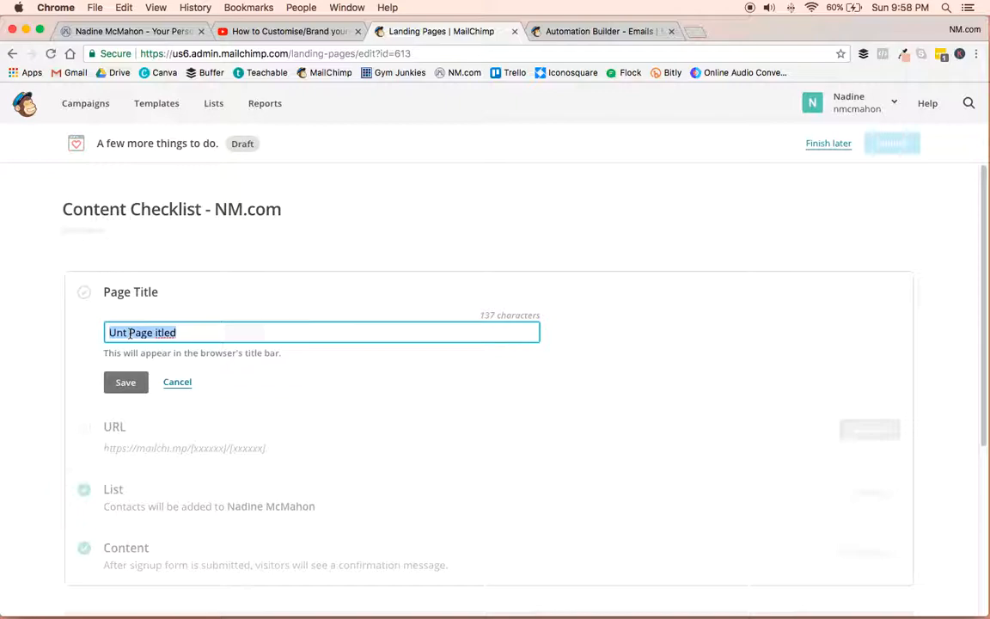
text(Grab y)
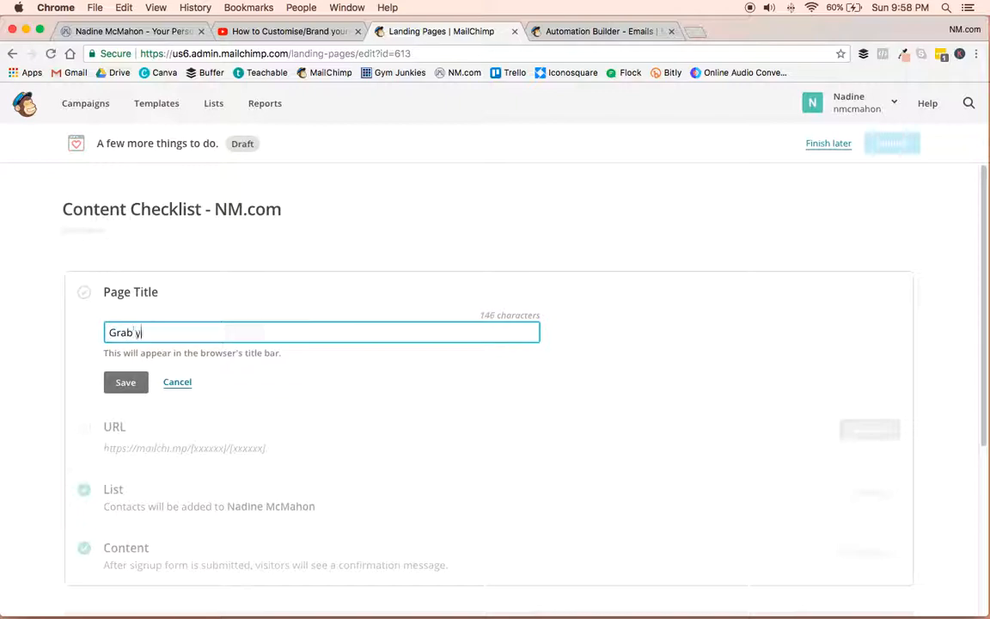
text(our Content Checklist)
click(123, 379)
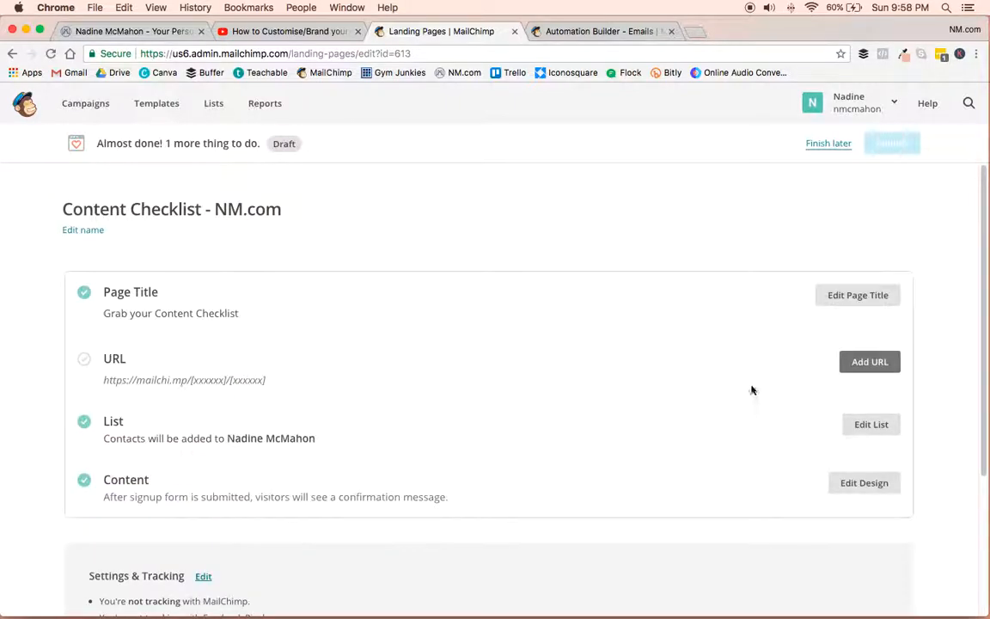
Add a landing page URL ending in "content-checklist" and save it.
click(870, 362)
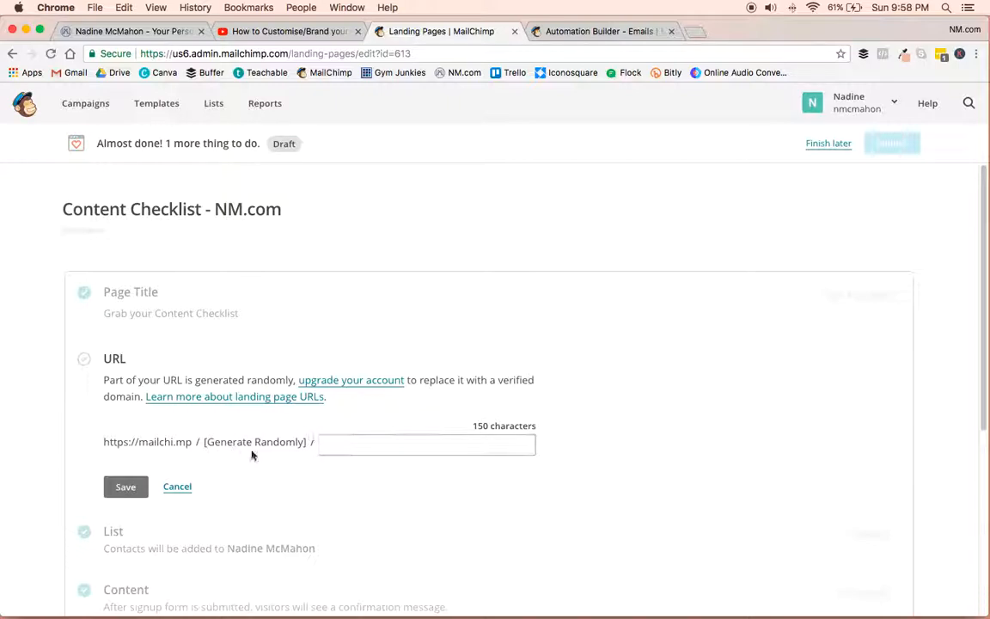
click(336, 442)
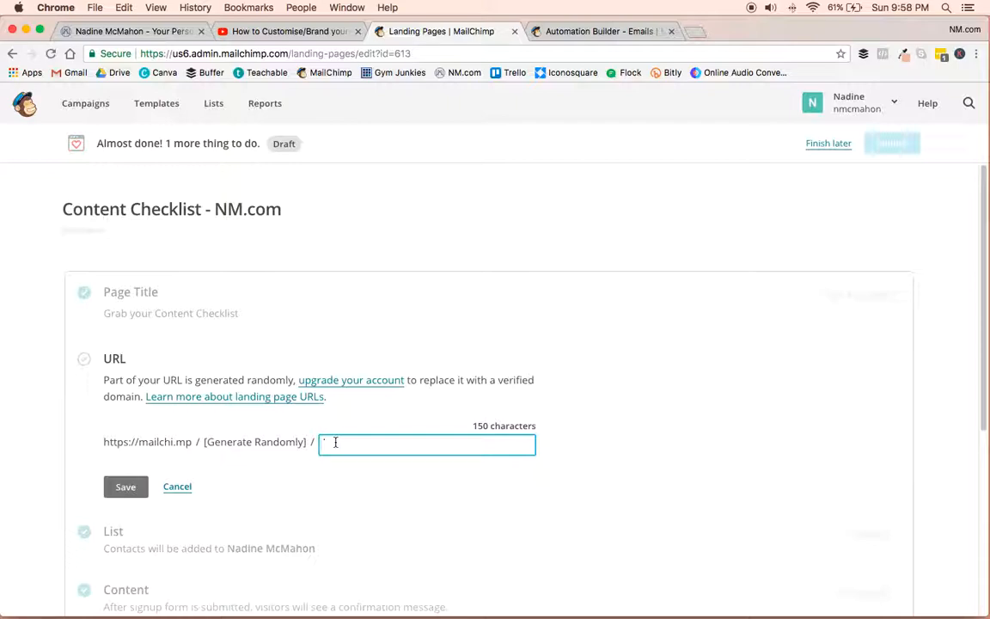
text(content-checklist)
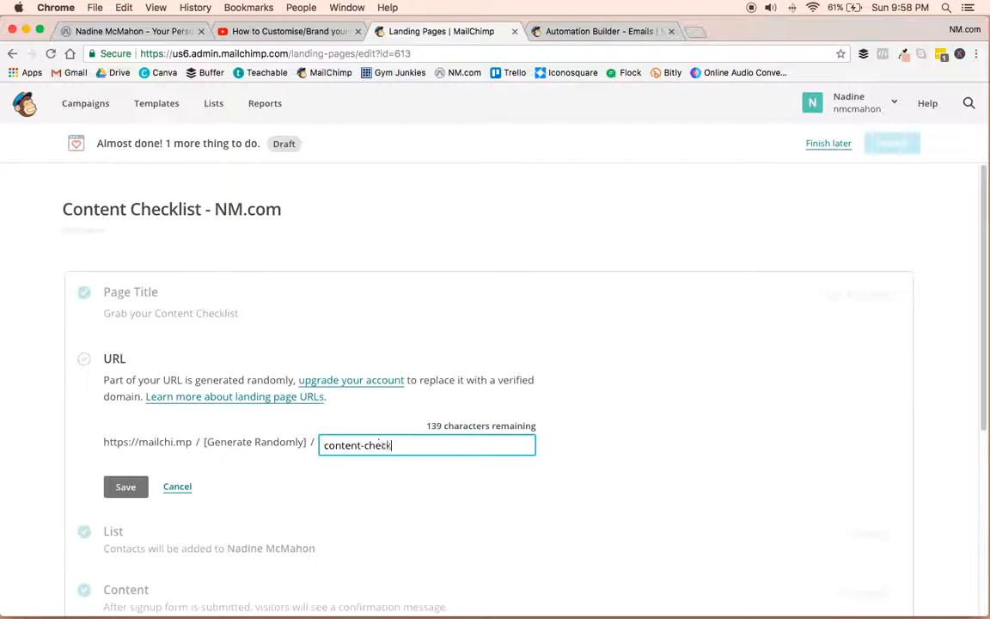
click(113, 486)
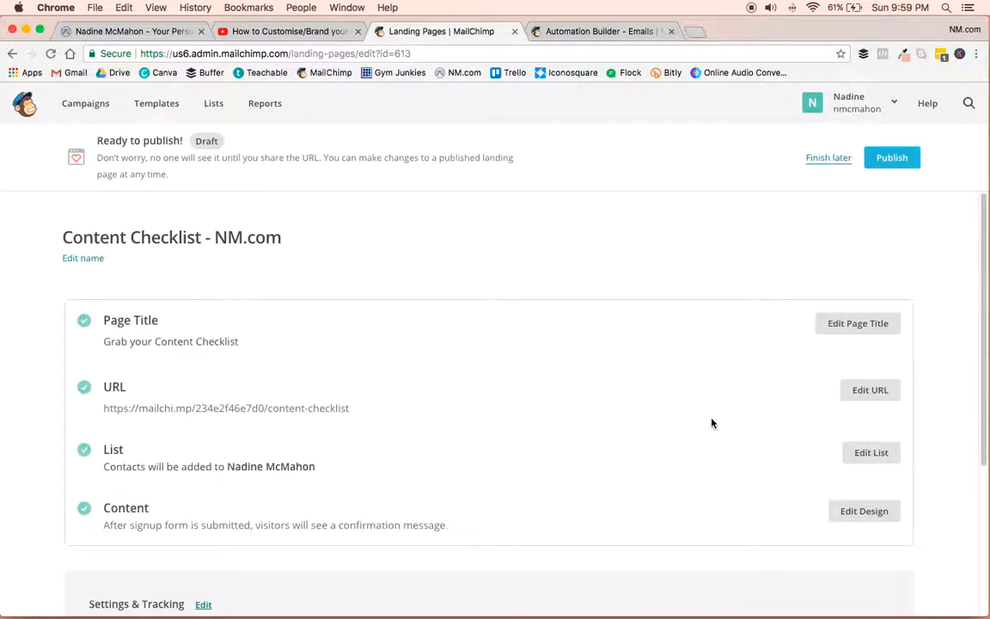
Check the landing page's setup summary, including the tracking settings, and publish the page.
scroll(712, 420, down, 3)
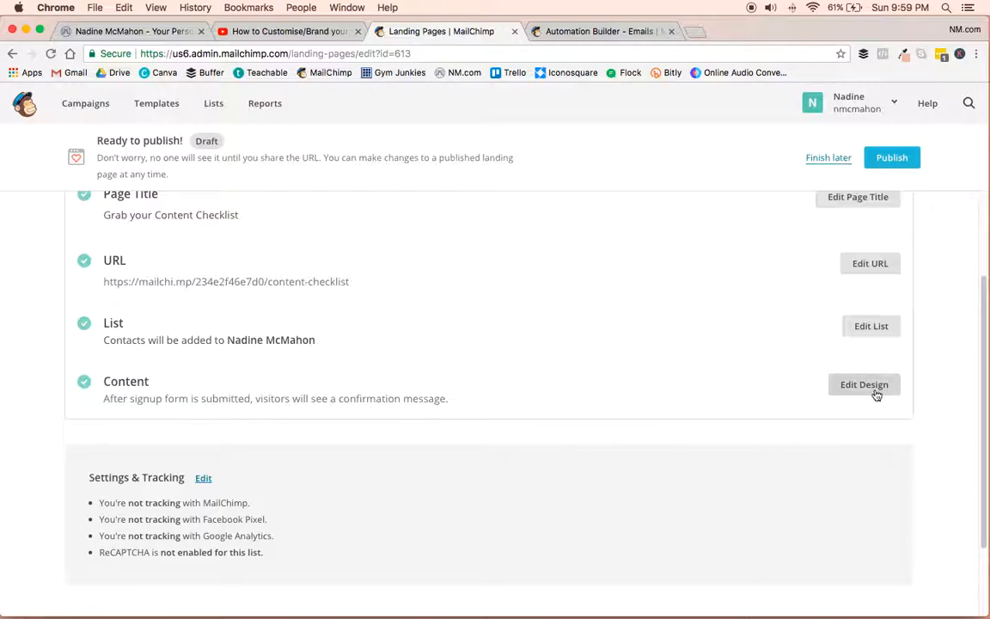
scroll(877, 395, down, 2)
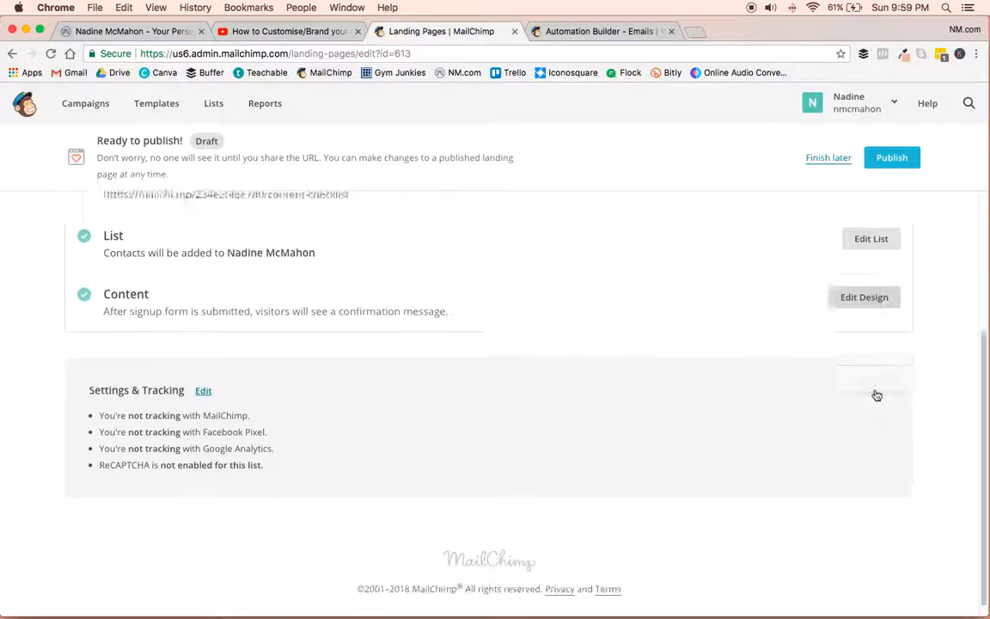
scroll(876, 391, up, 5)
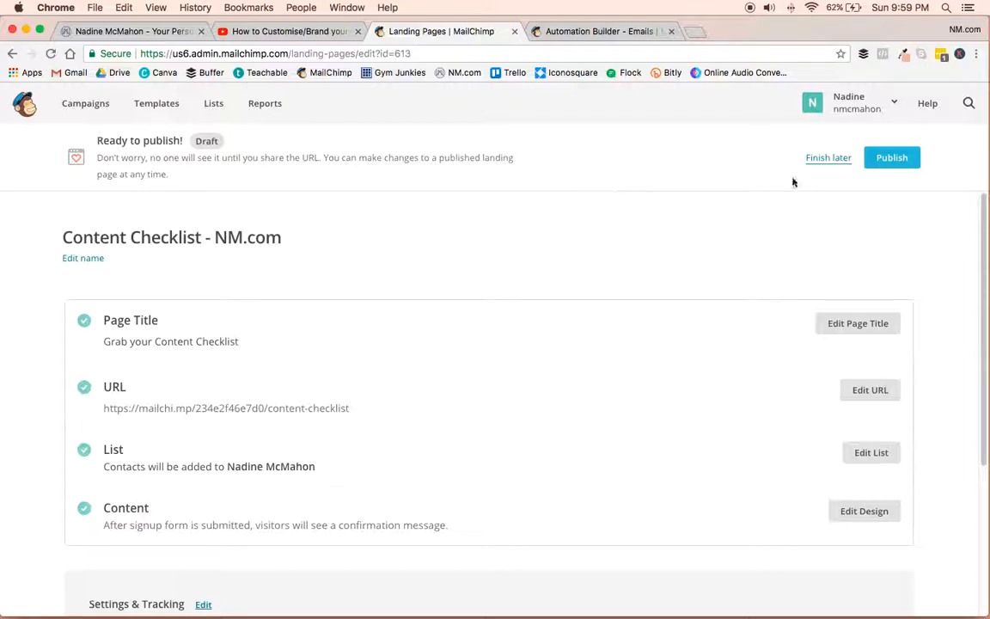
click(895, 159)
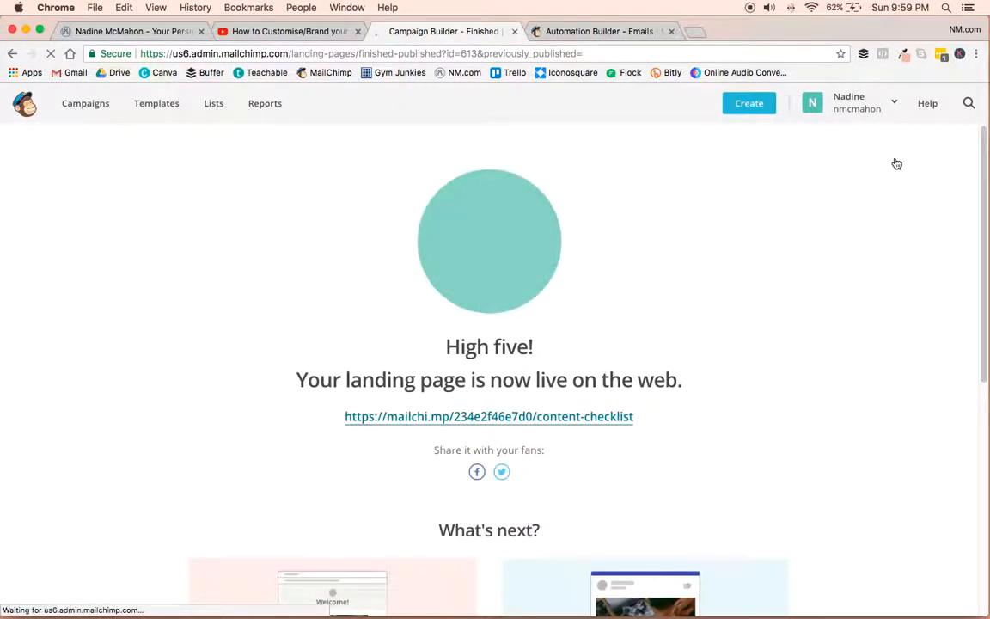
Examine the published page's live link and What's next suggestions, comparing the link with the one in the YouTube video's description.
scroll(858, 406, down, 3)
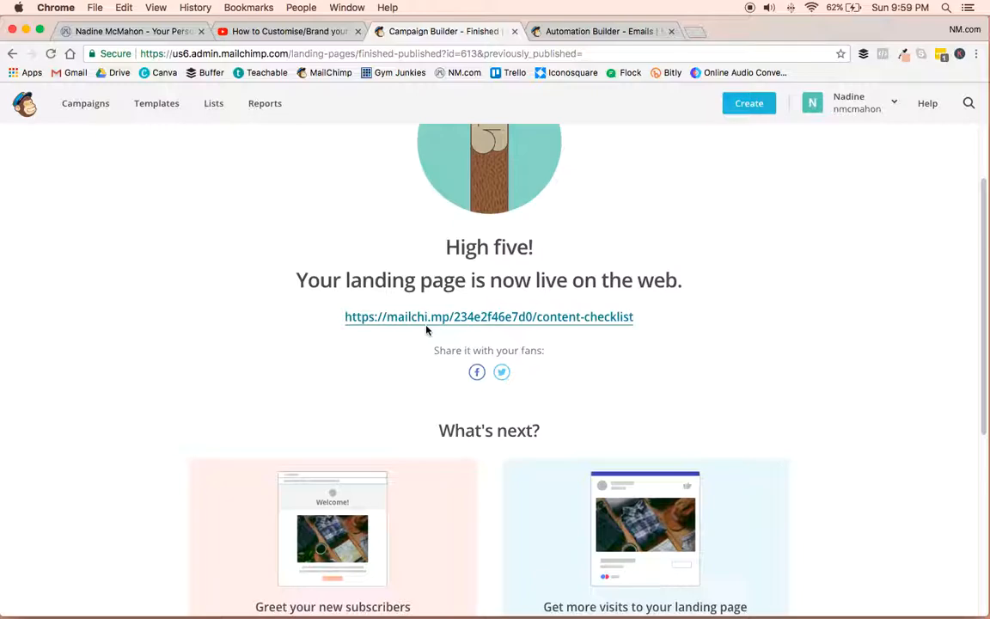
click(287, 32)
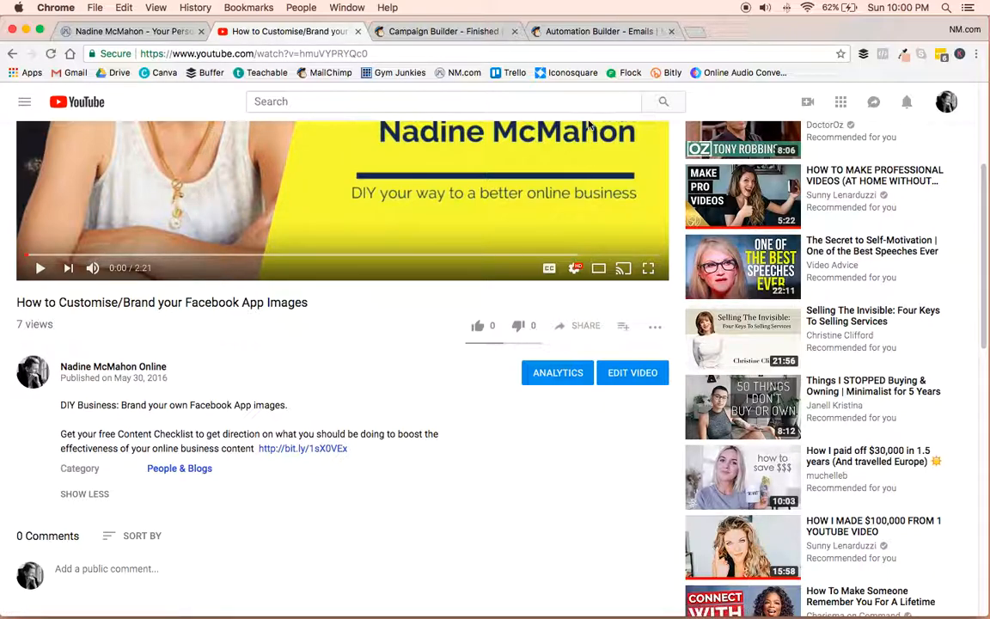
click(601, 31)
click(451, 32)
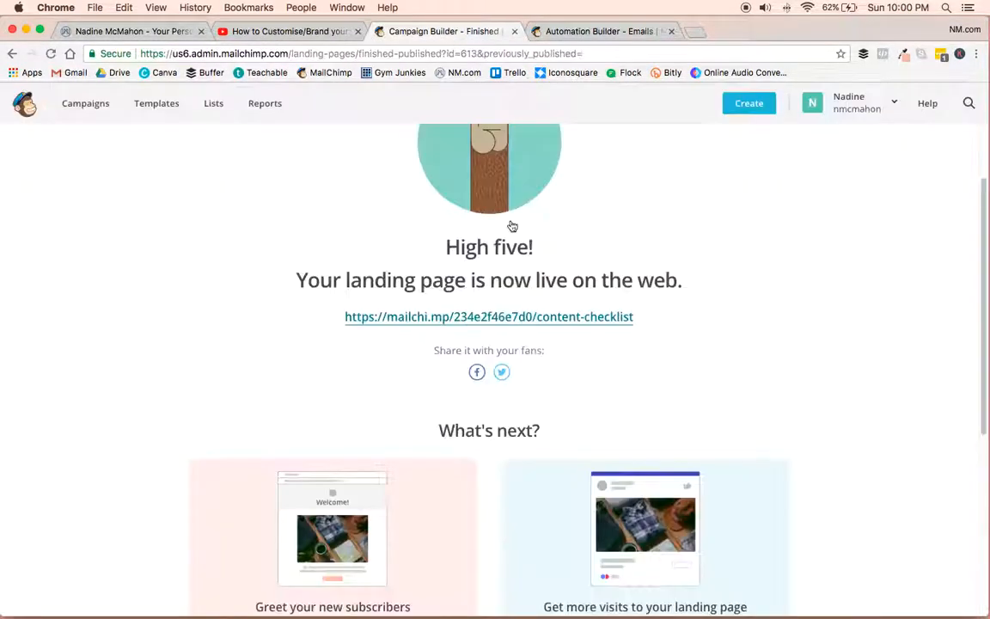
drag(640, 325, 342, 323)
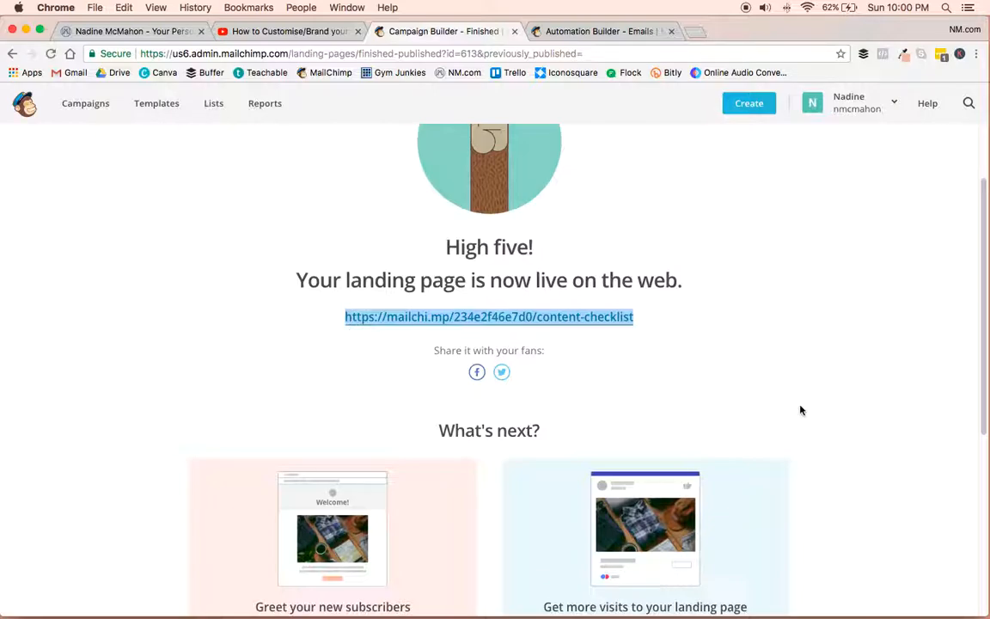
scroll(803, 409, down, 5)
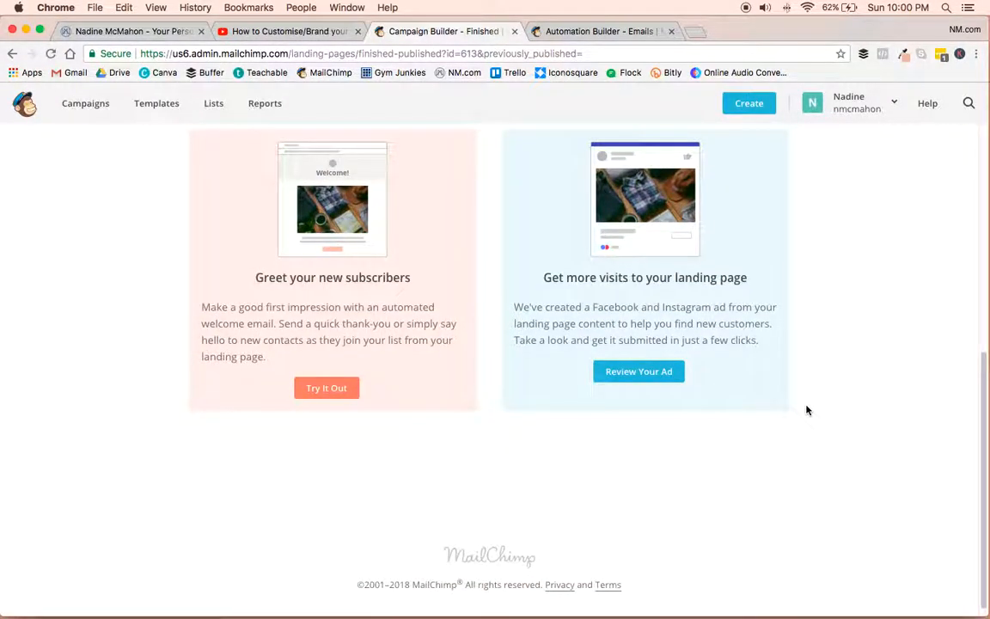
scroll(806, 410, up, 1)
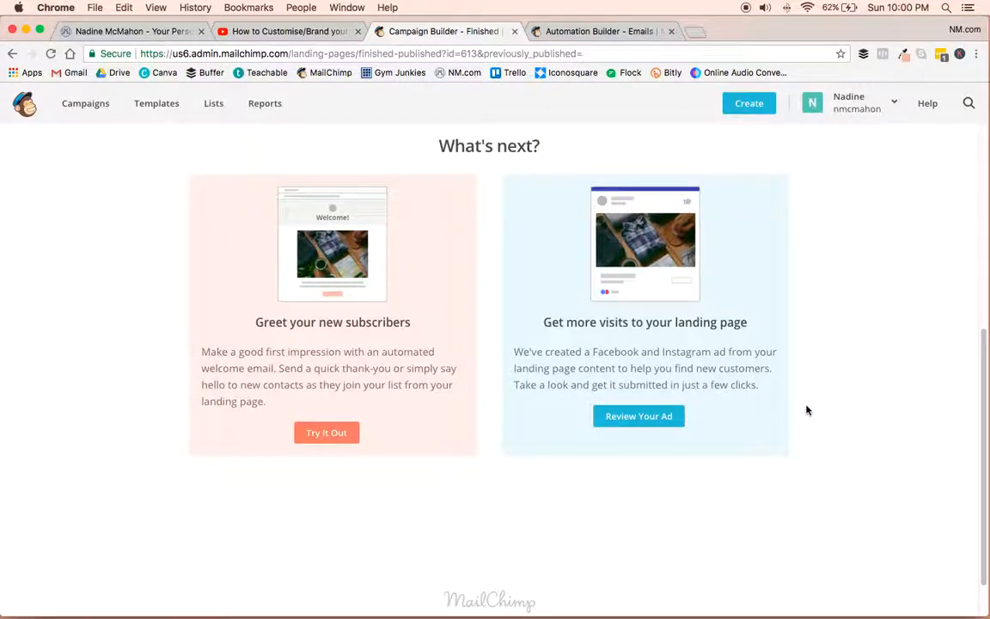
scroll(806, 410, up, 2)
scroll(806, 410, up, 5)
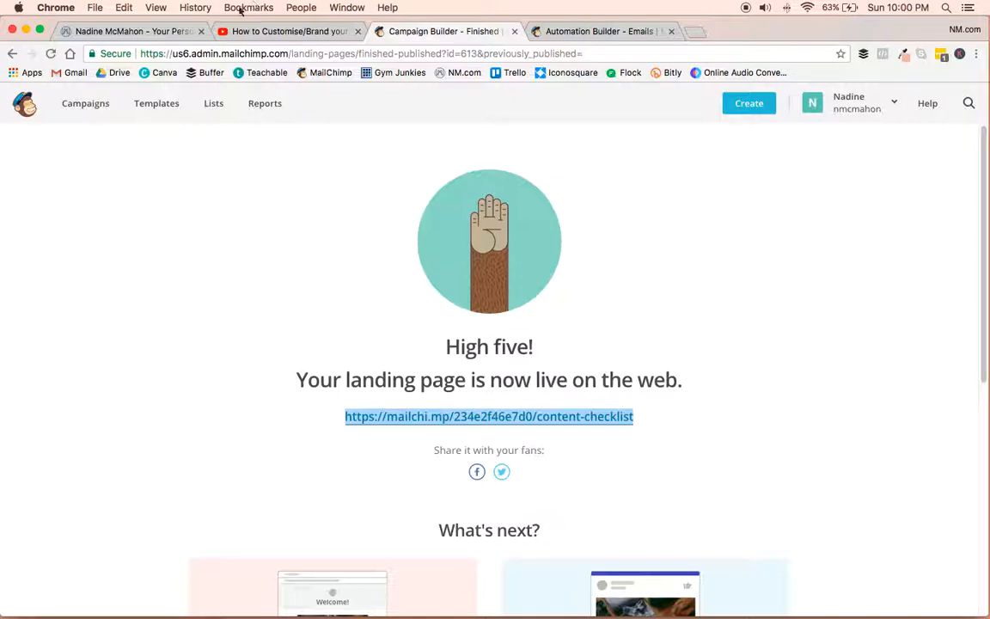
click(262, 32)
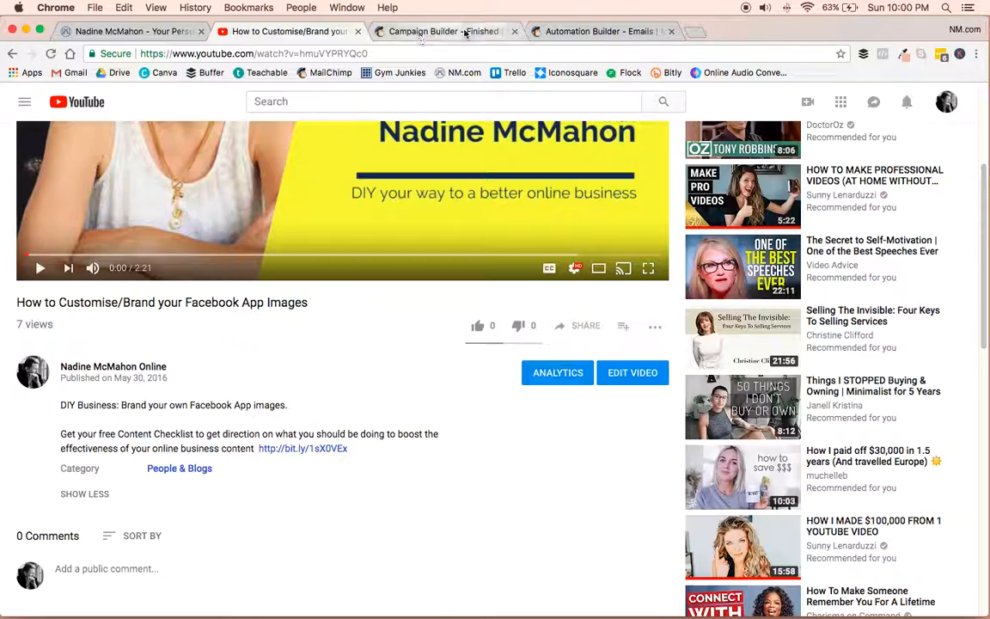
click(429, 31)
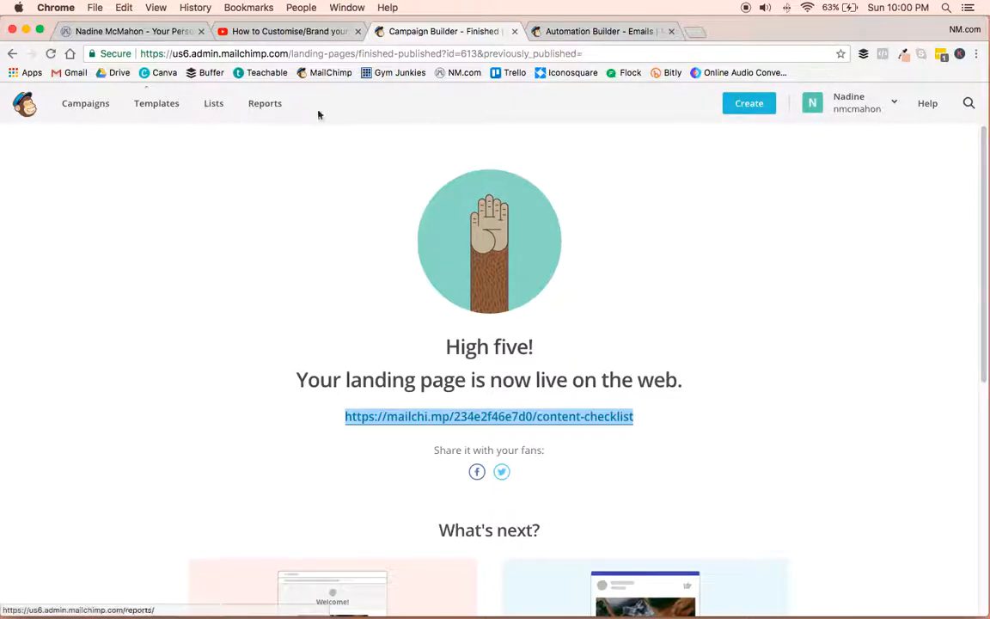
Start a new email campaign from the campaigns list and choose the Automated type.
click(76, 103)
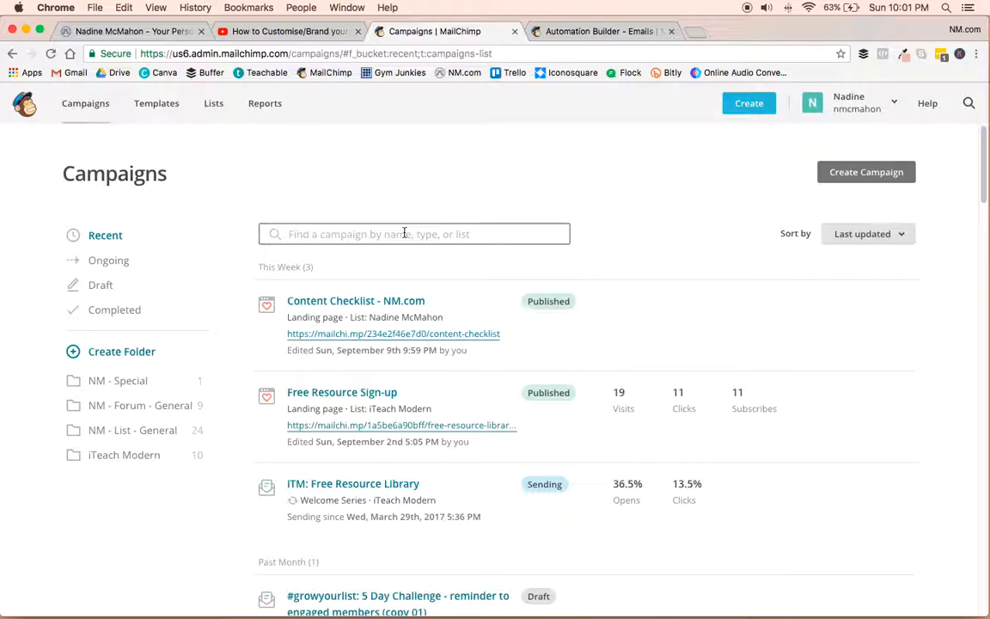
click(867, 171)
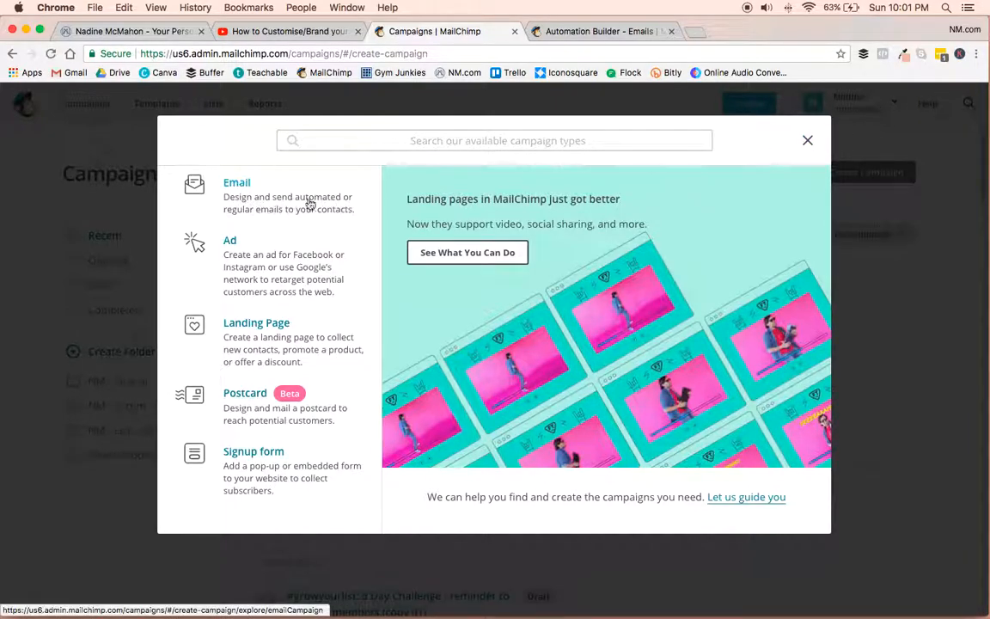
click(215, 170)
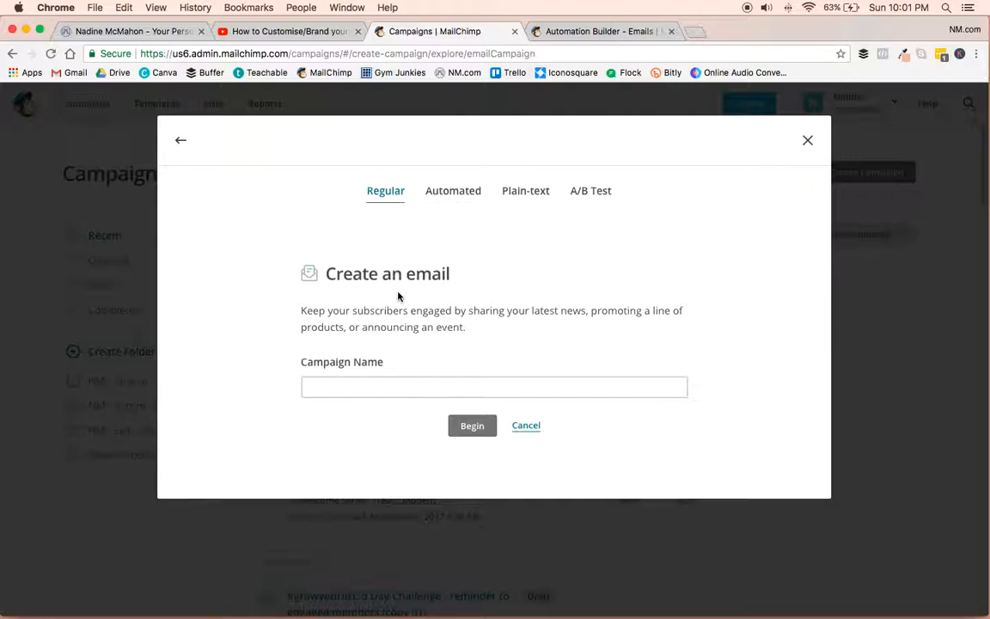
click(461, 199)
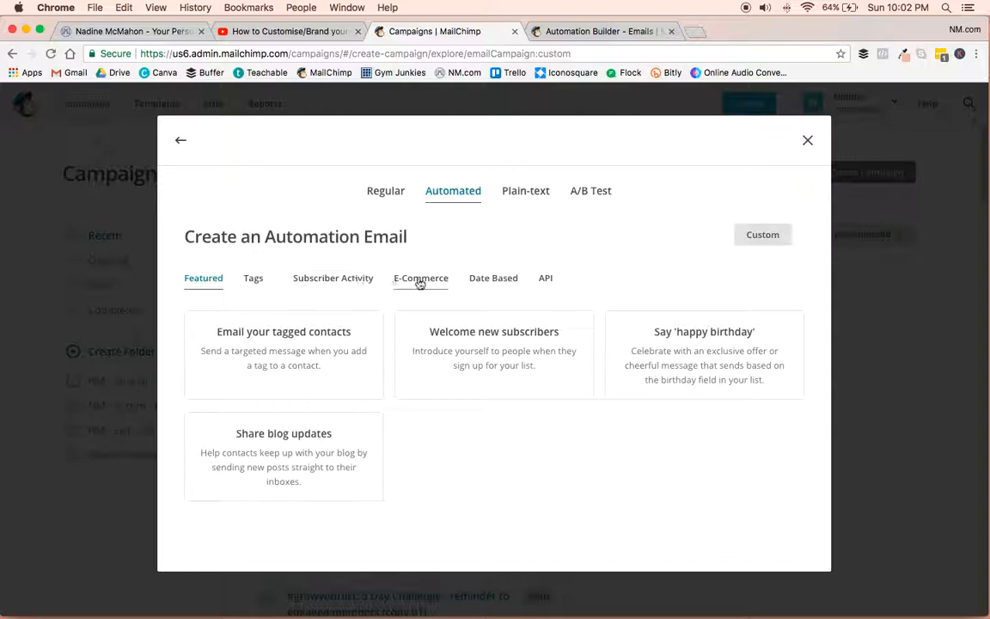
Review the automation email options for subscriber activity, tags, e-commerce and dates, and return to the featured ones.
click(328, 280)
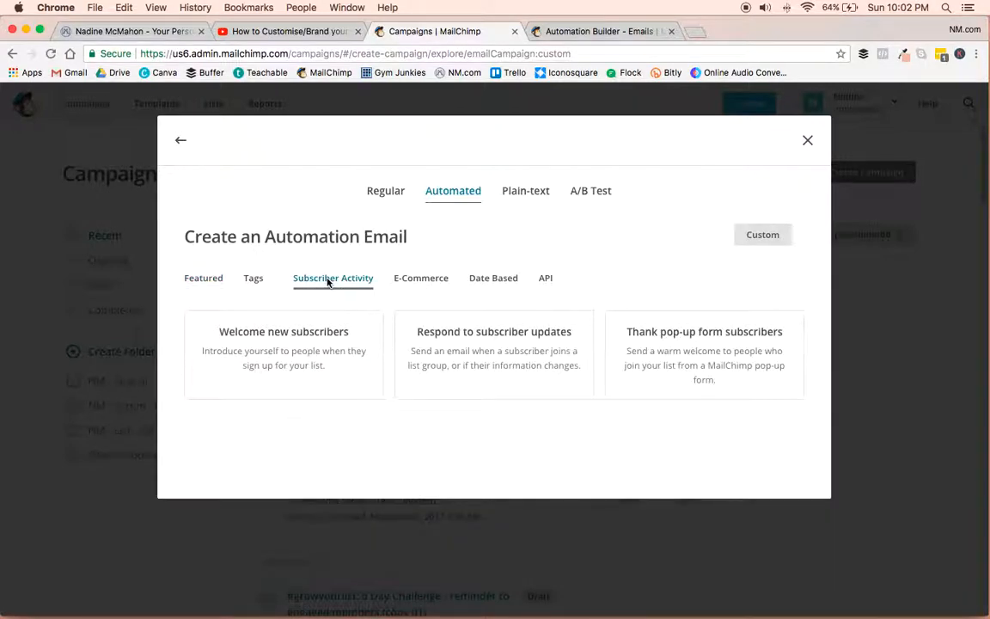
click(254, 280)
click(417, 280)
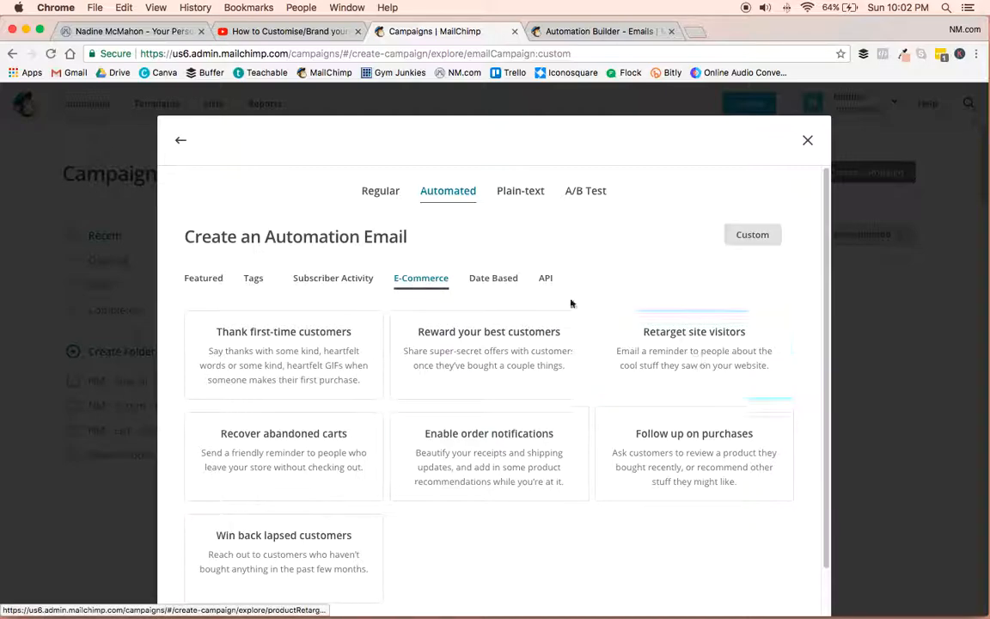
click(496, 280)
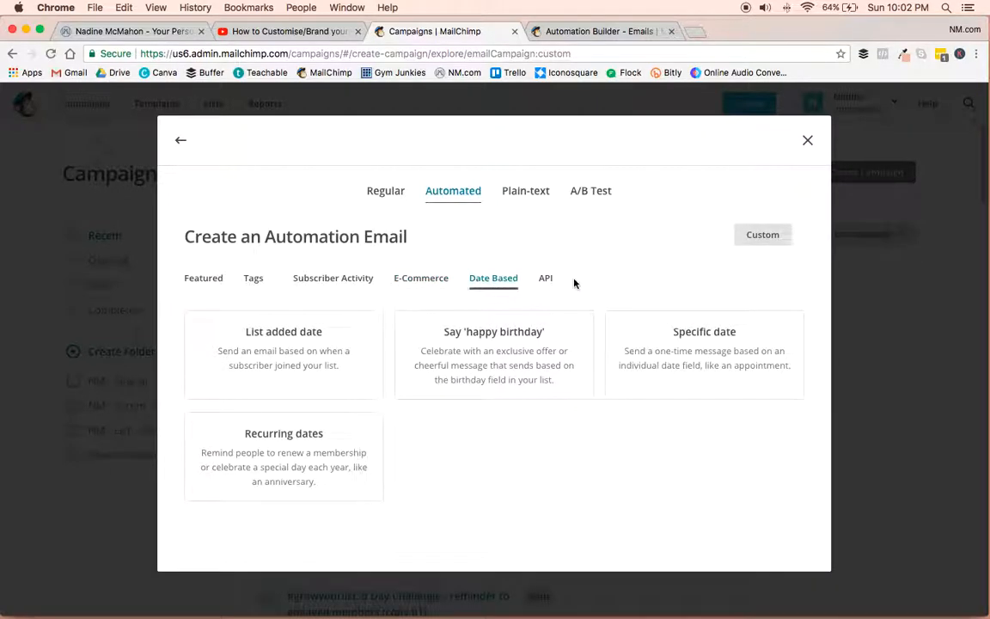
click(203, 281)
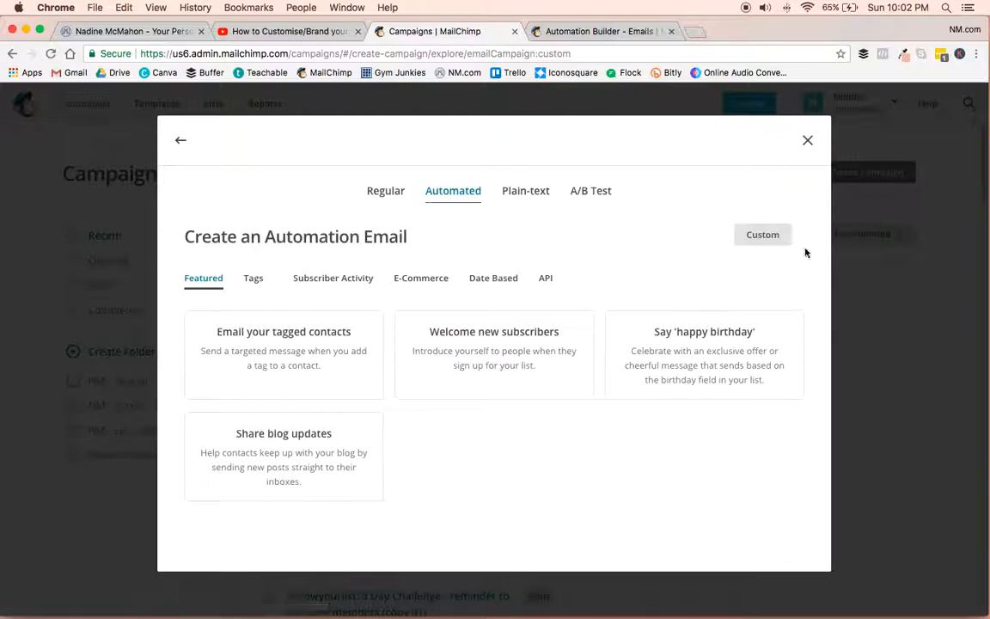
Choose a custom automation email and name the campaign "Content Checklist - freebie delivery".
click(762, 236)
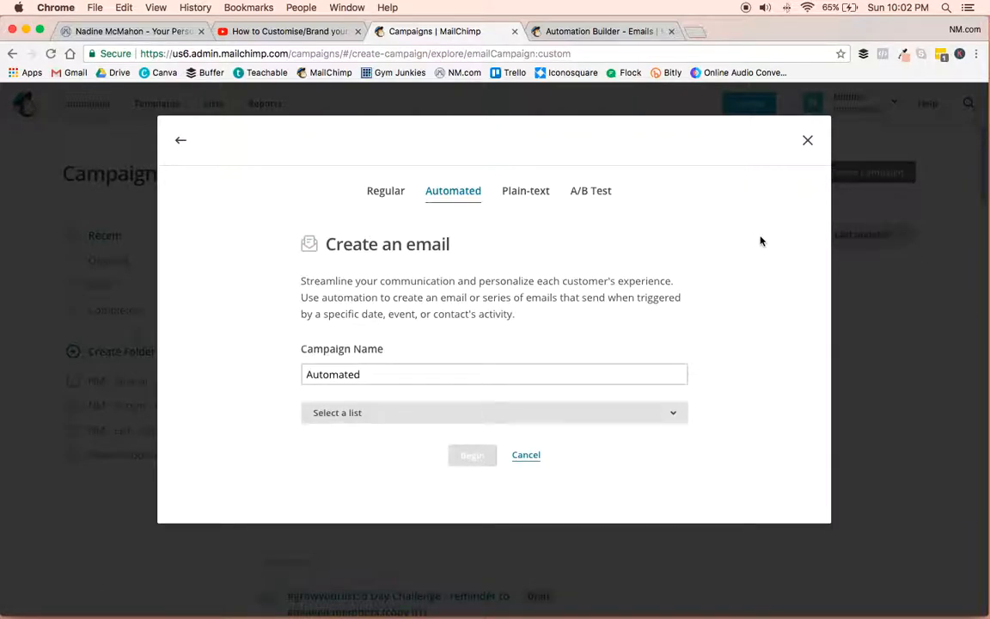
click(361, 420)
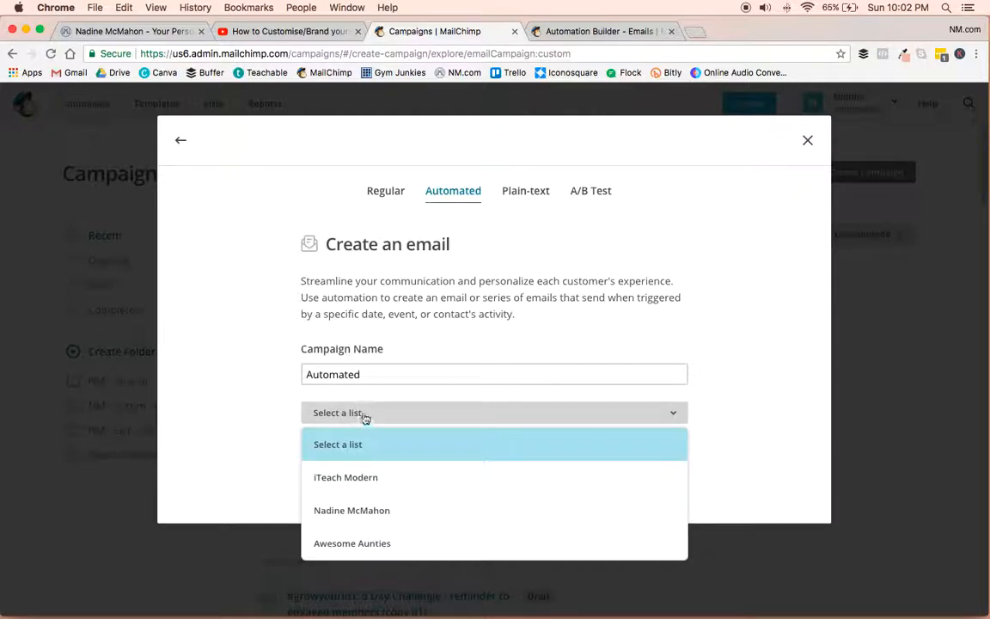
click(365, 375)
double_click(366, 372)
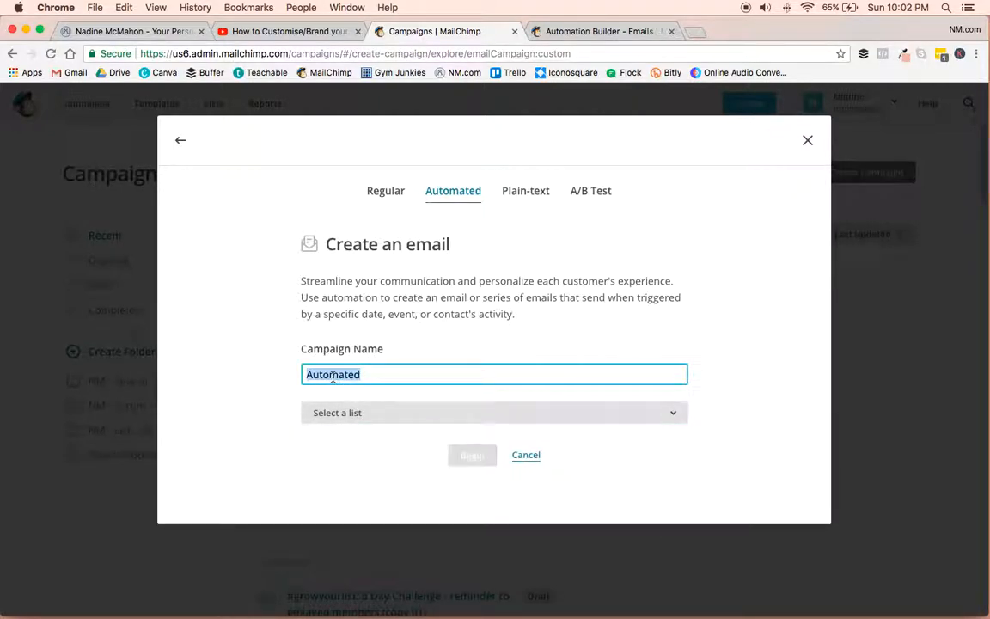
text(Content)
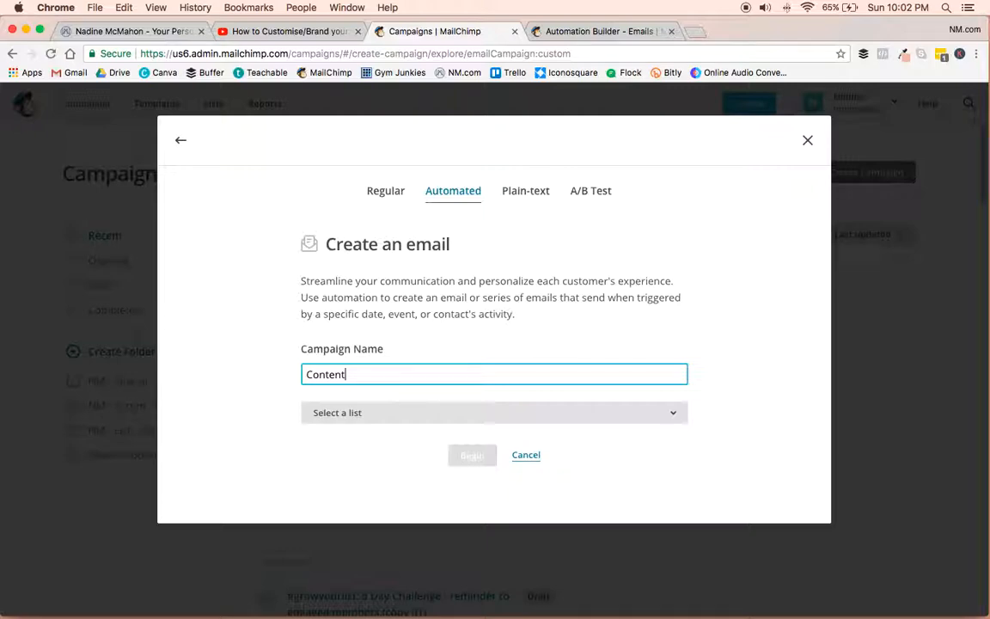
text(Checklist - freebie delivery)
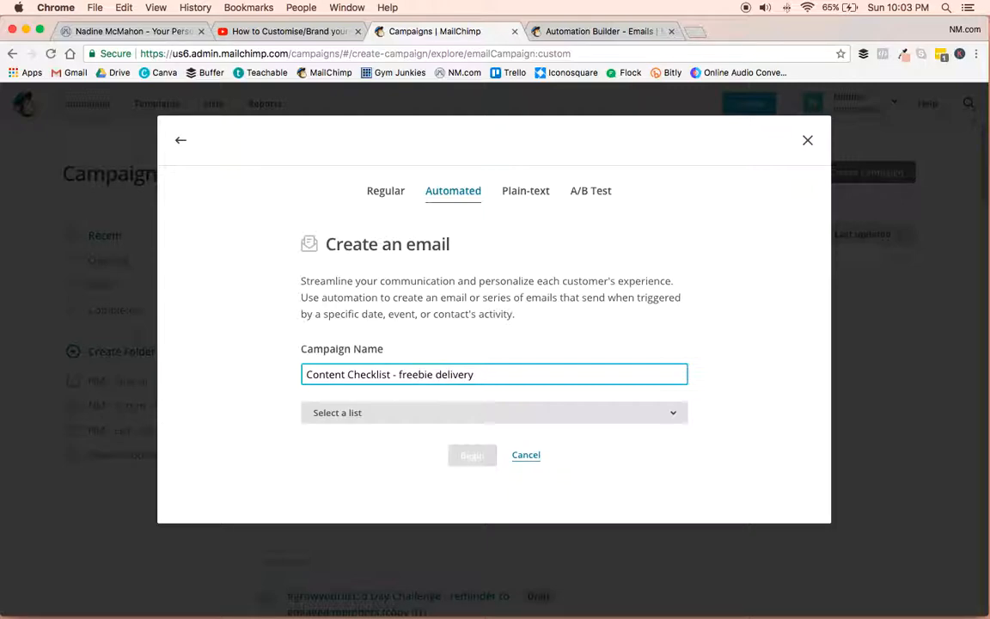
Assign the list named after the account owner to the campaign and begin building the workflow.
click(375, 412)
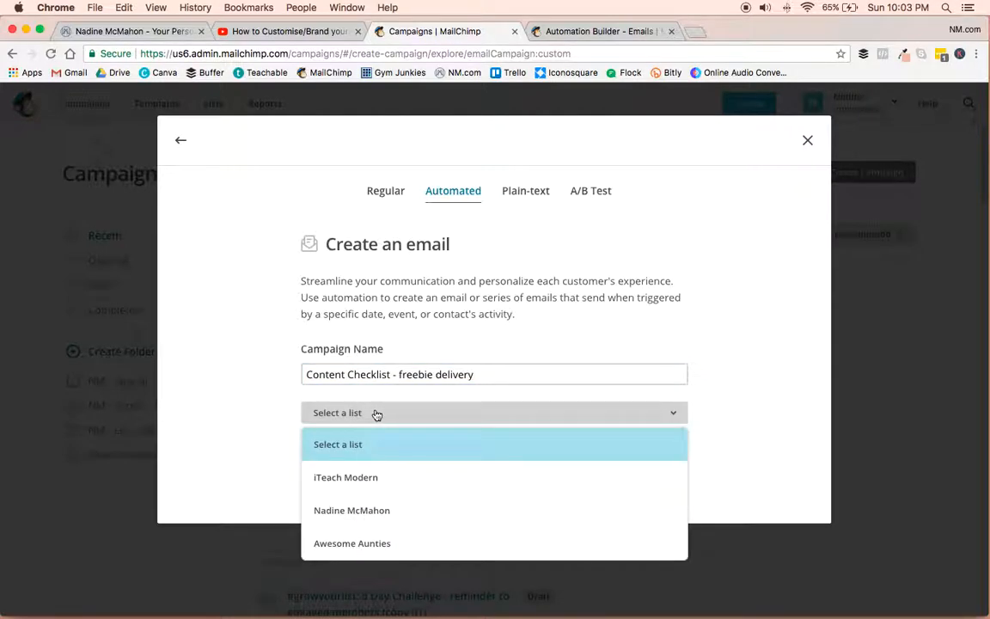
click(372, 507)
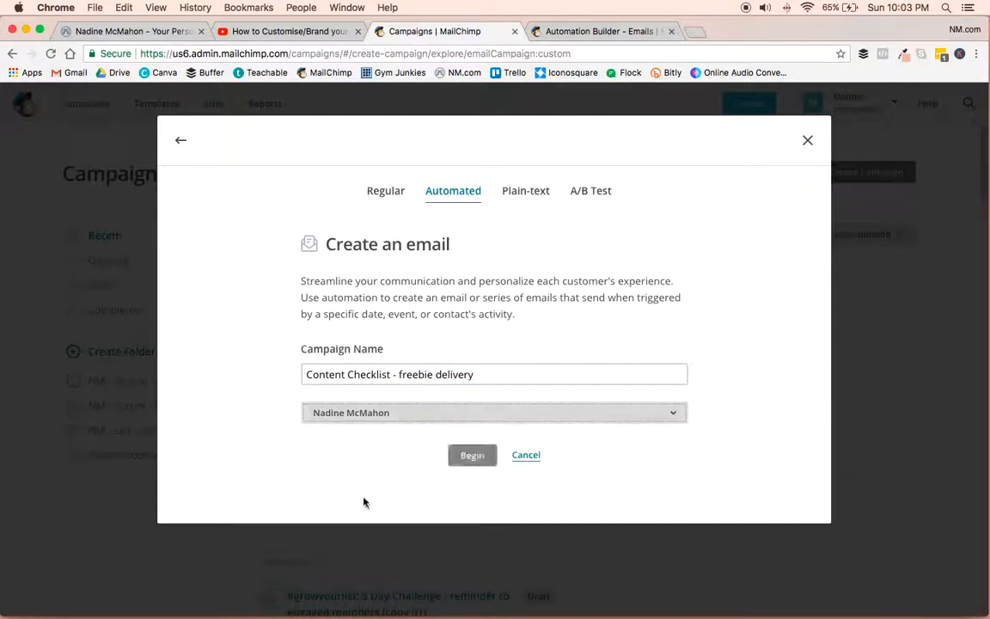
click(473, 458)
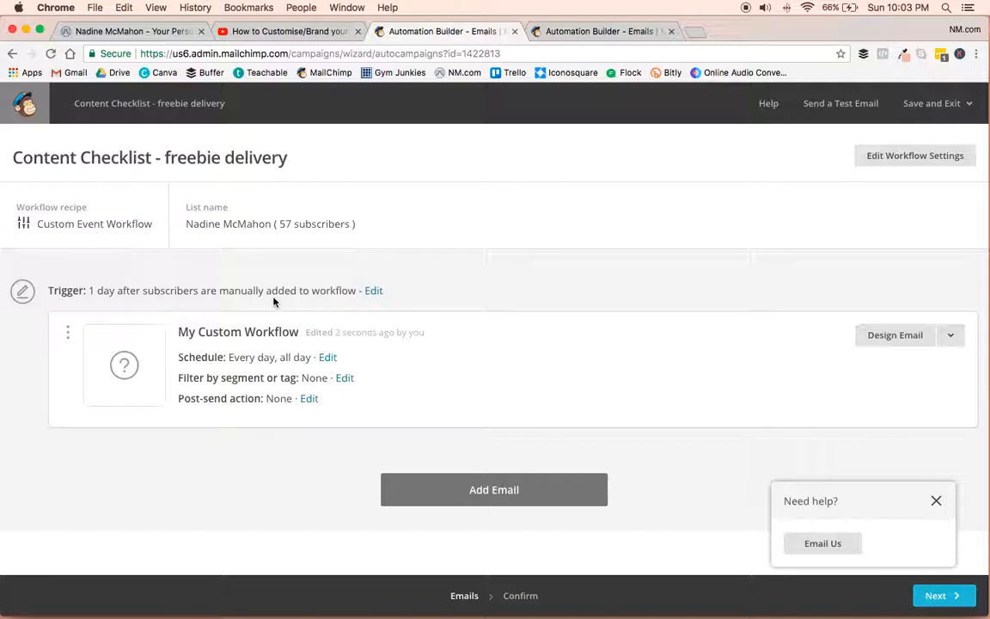
Edit the workflow's trigger and set its delay to immediately.
click(375, 293)
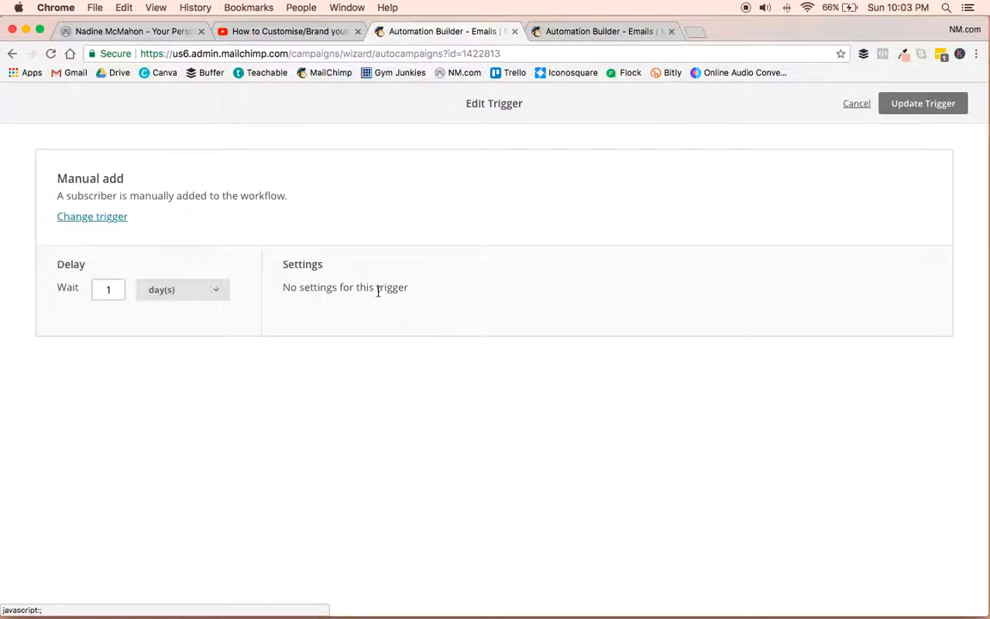
click(194, 291)
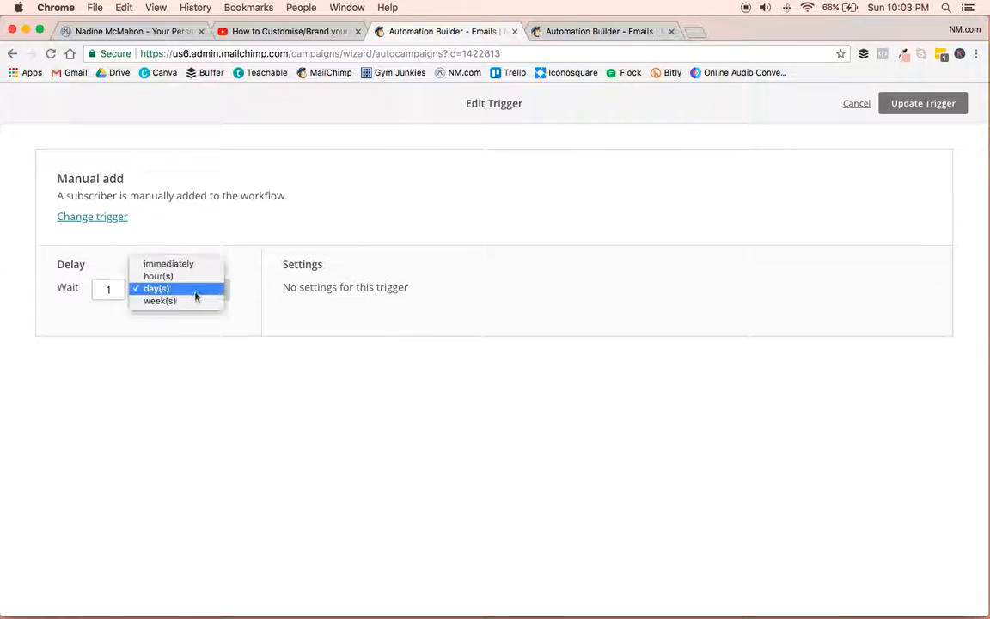
click(186, 264)
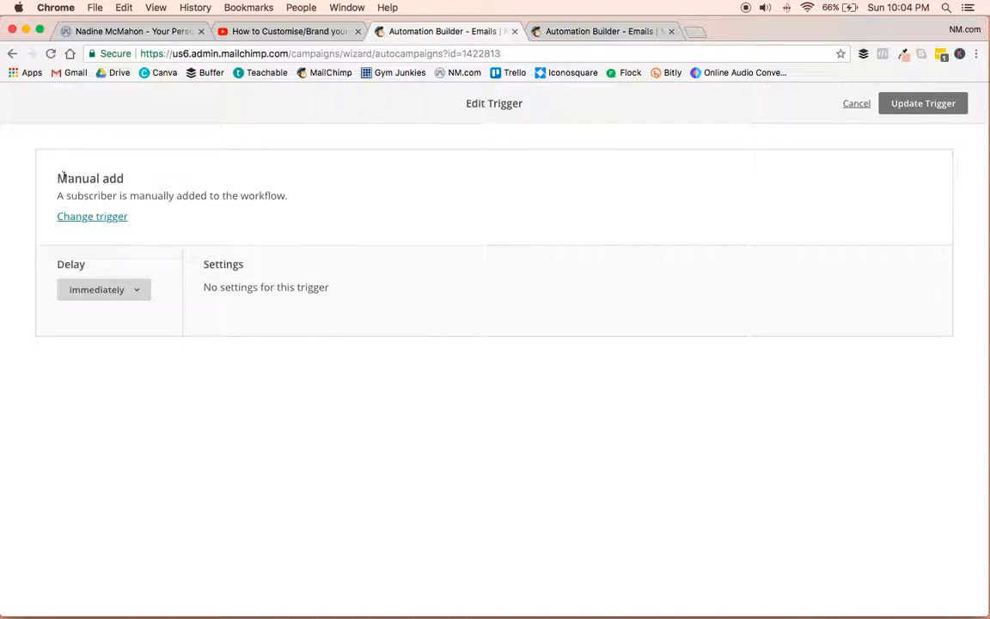
Replace the manual-add trigger with the Signup trigger for list management and update the workflow's trigger.
click(92, 216)
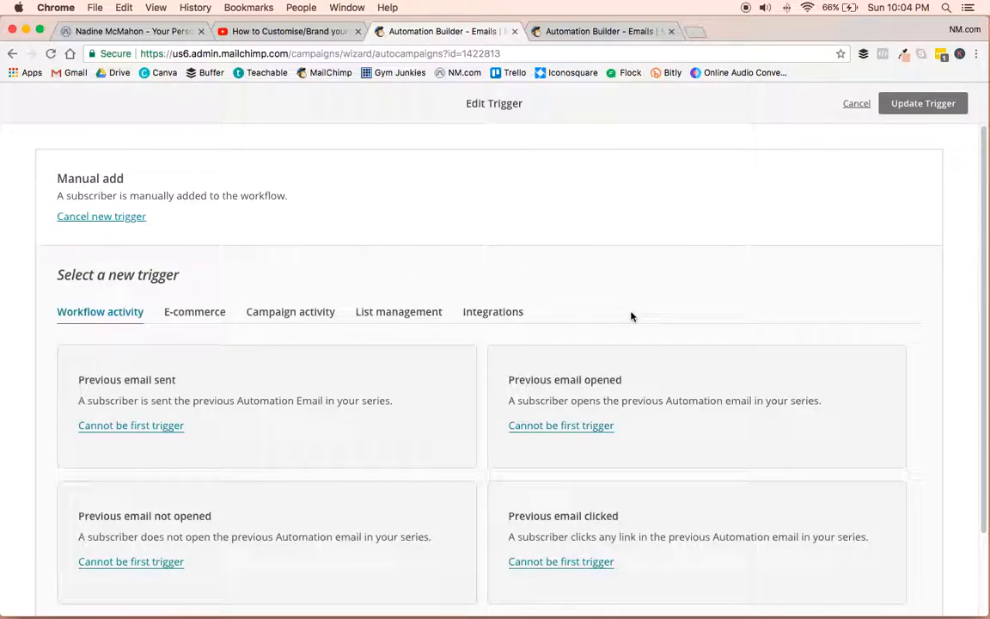
scroll(692, 294, down, 2)
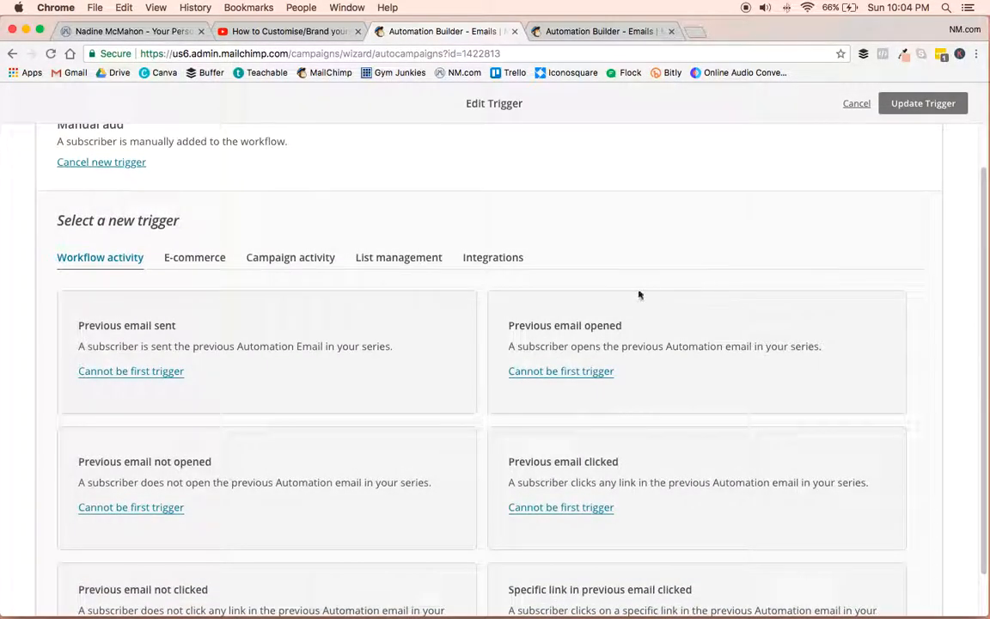
click(394, 261)
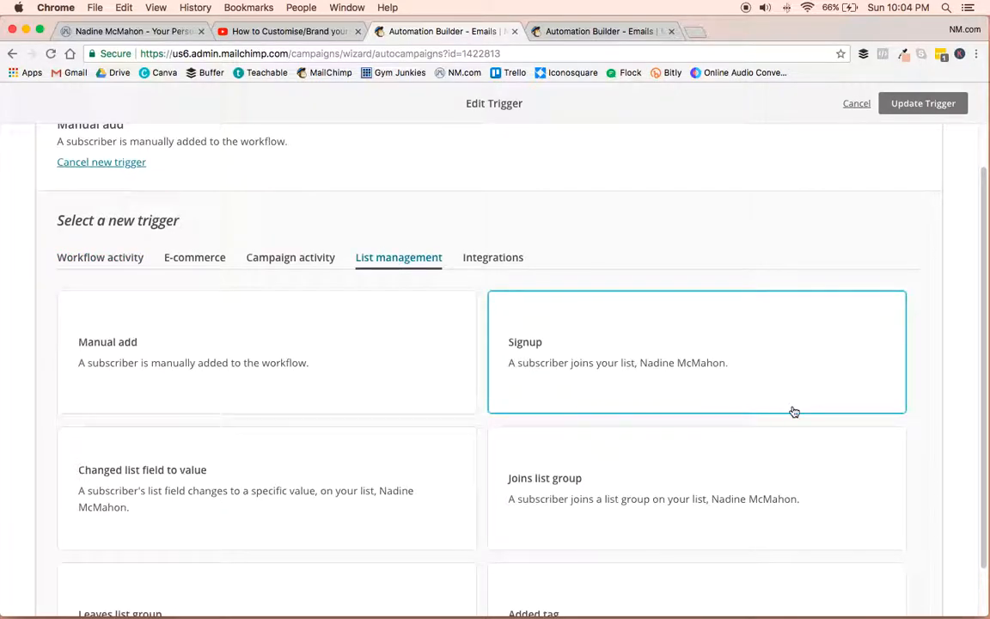
scroll(792, 410, down, 2)
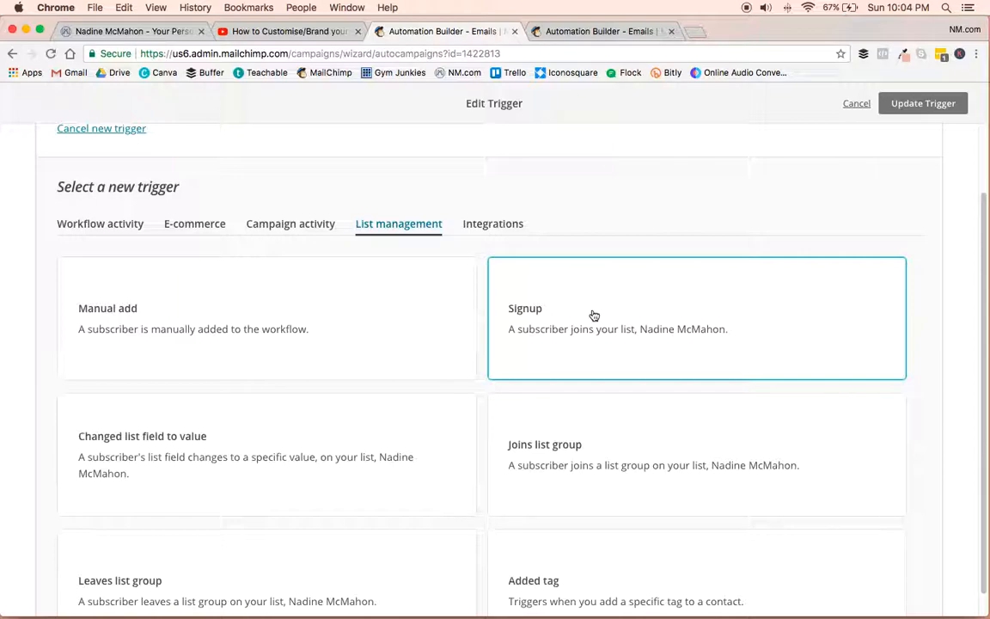
scroll(593, 315, down, 2)
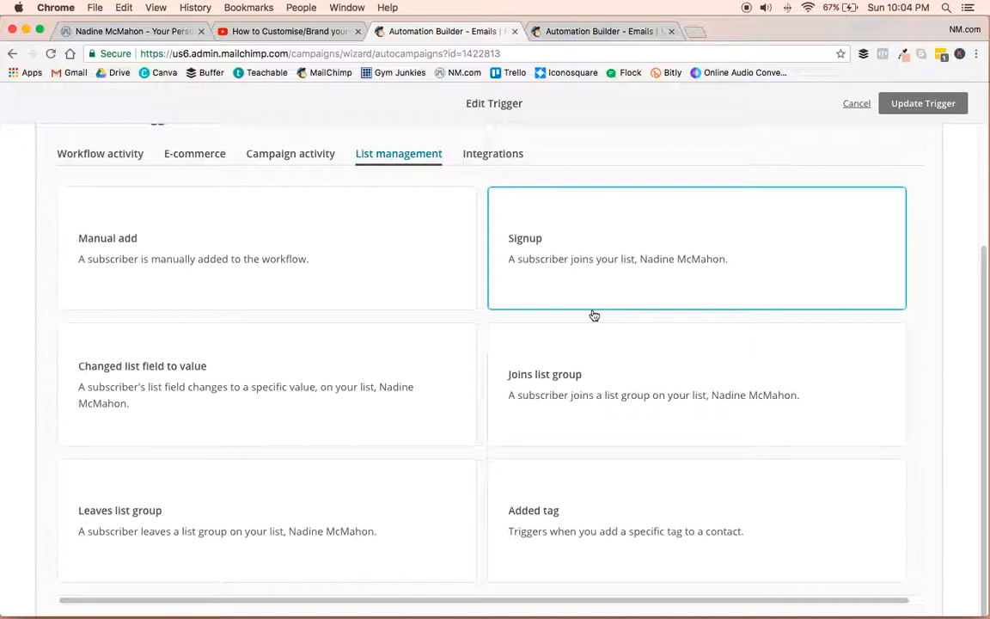
click(191, 154)
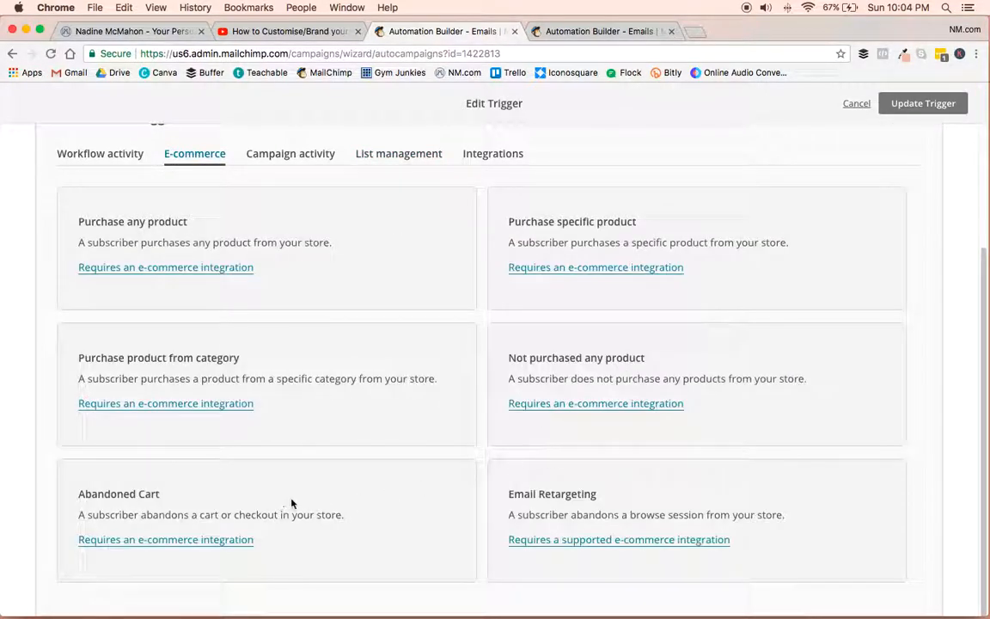
scroll(401, 191, up, 2)
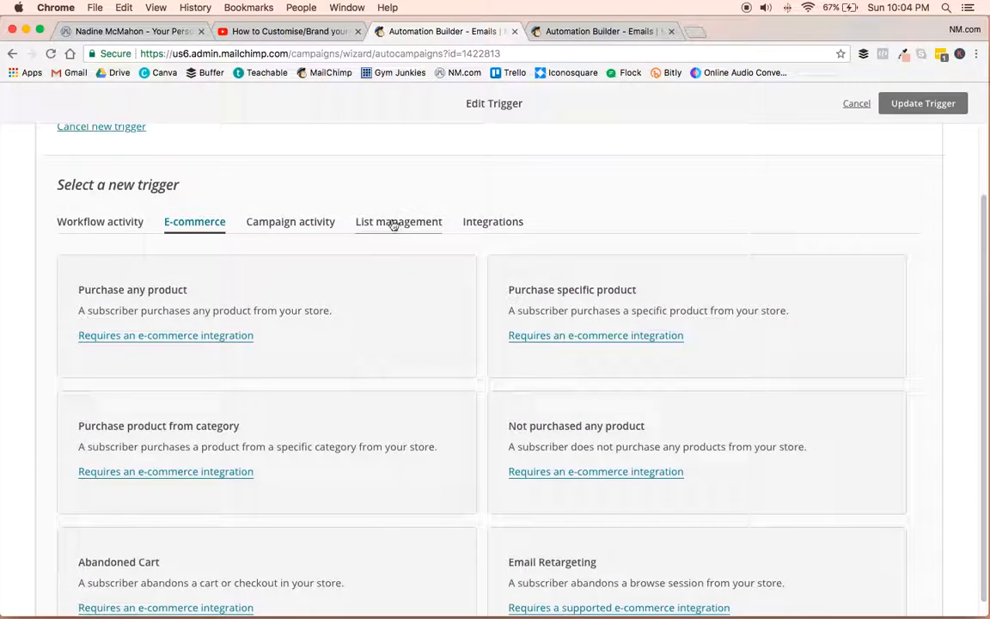
click(393, 222)
click(712, 341)
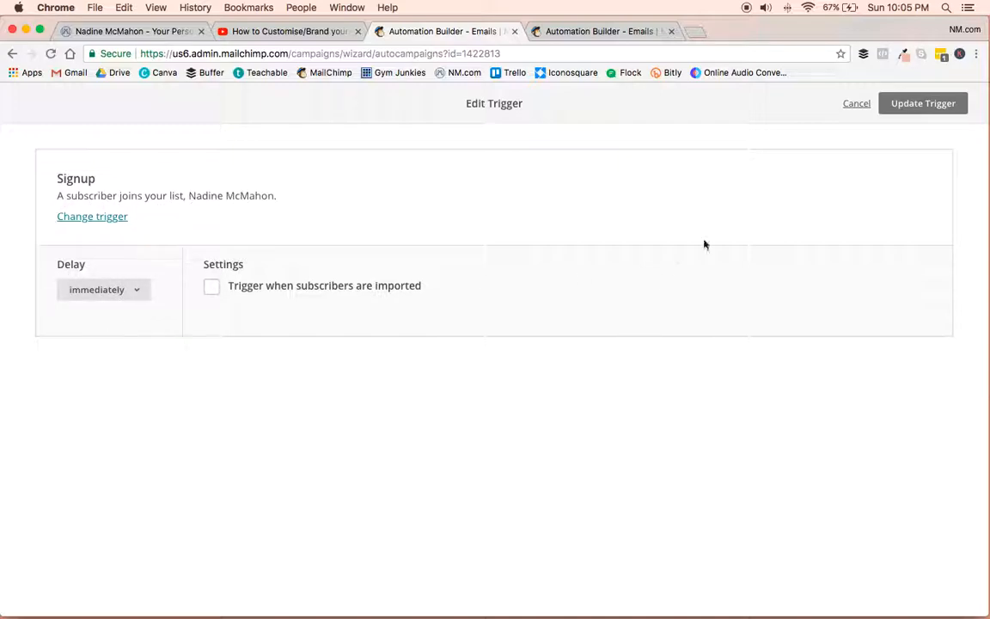
click(942, 103)
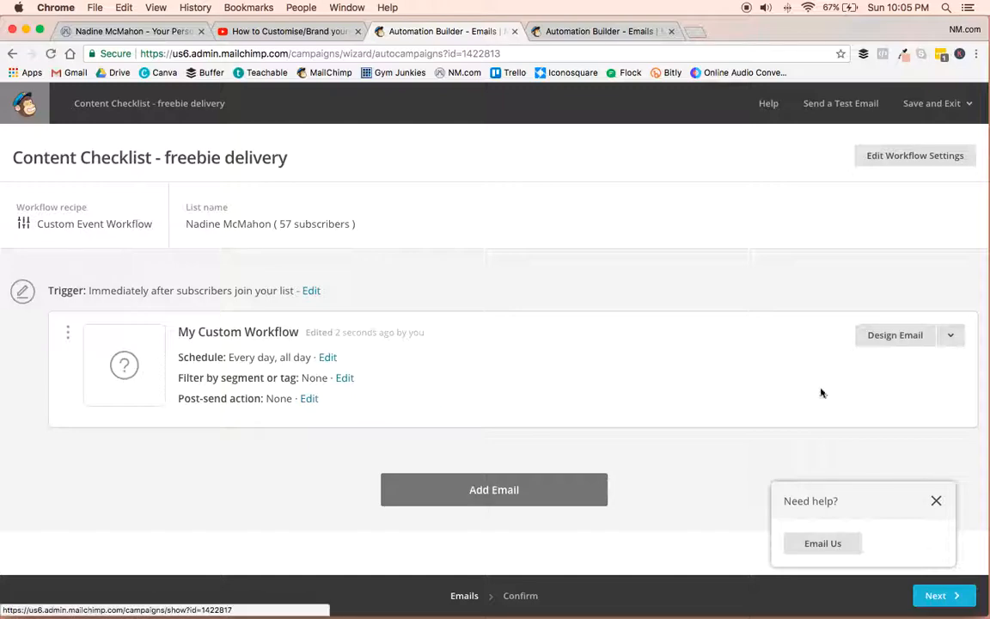
Start designing the workflow's email and name it "Content Checklist - freebie delivery".
click(886, 337)
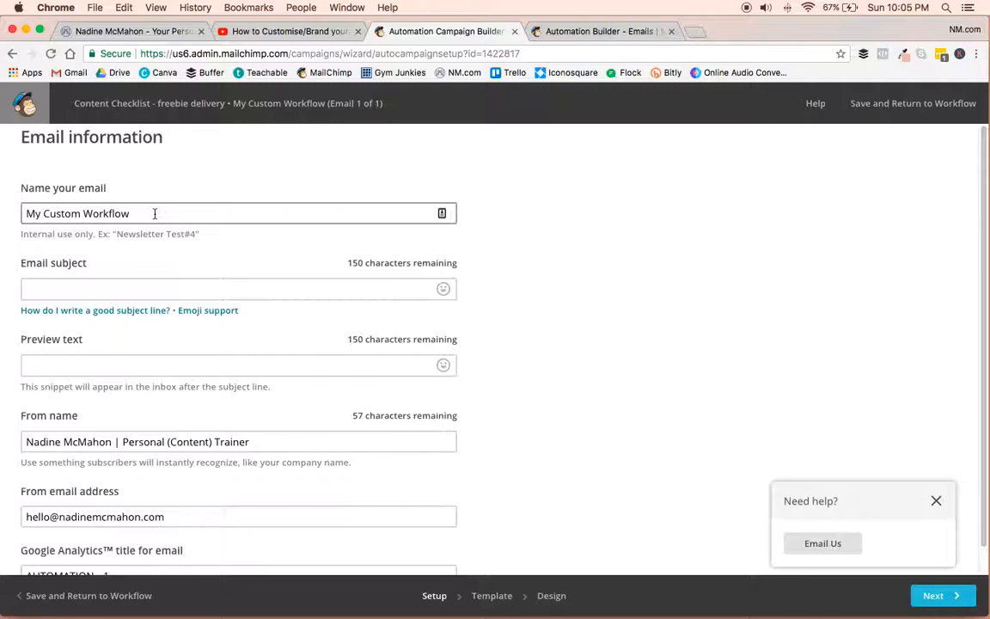
drag(183, 209, 2, 201)
text(Content Chec)
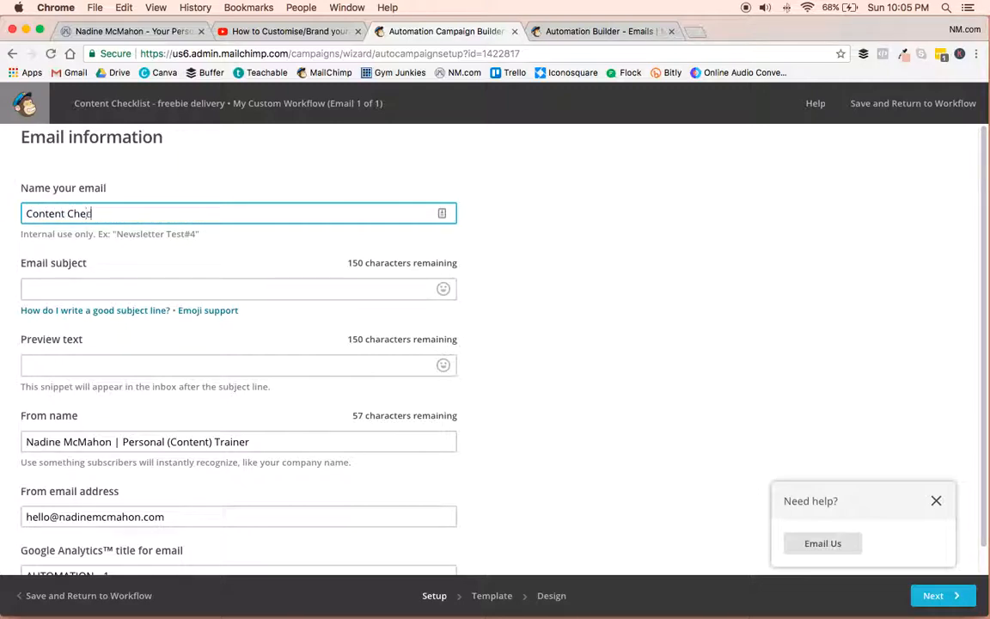
text(klist - freebie deliver)
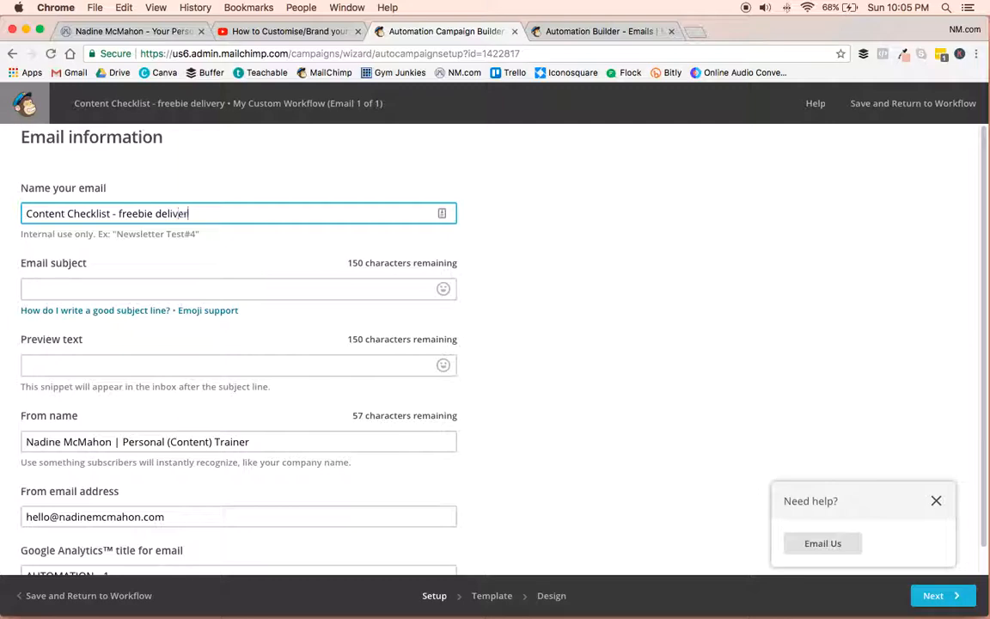
text(y)
Set the email subject to "Here's your free Content Checklist!".
click(27, 288)
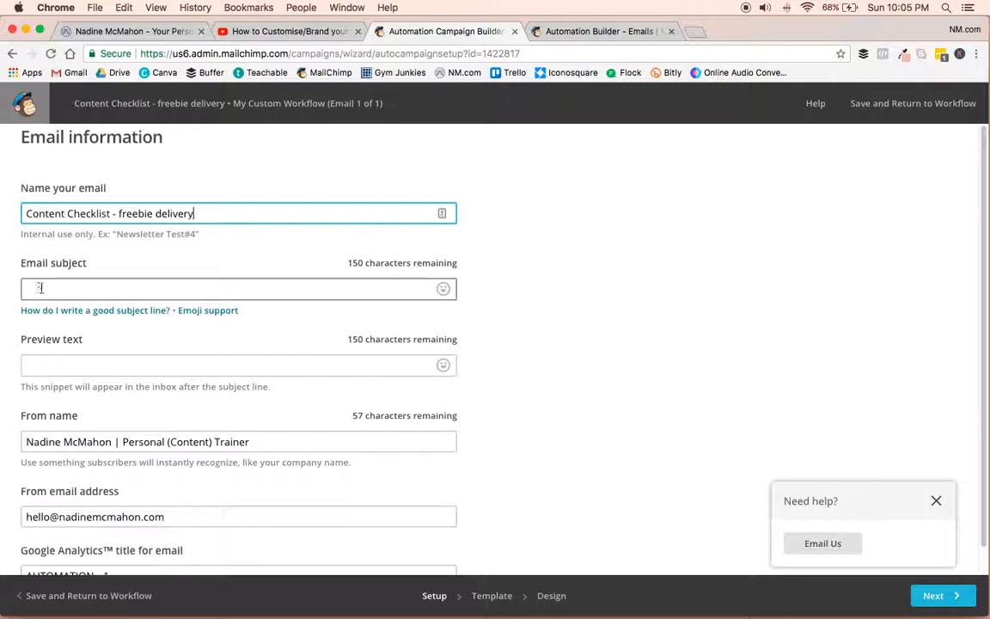
text(s your Con)
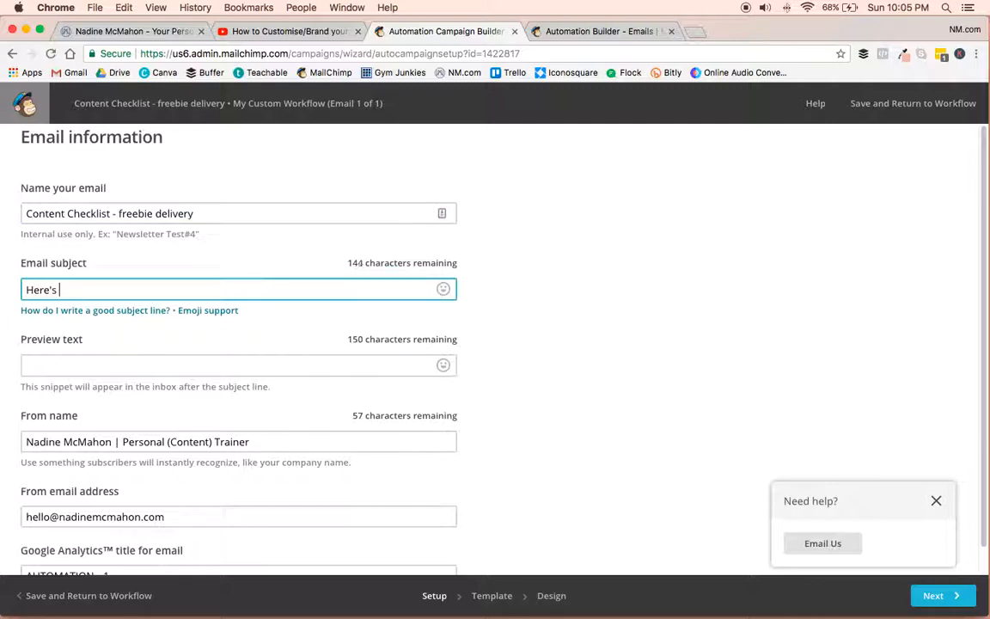
key(BackSpace)
key(BackSpace)
key(BackSpace)
text(free Content Checklist)
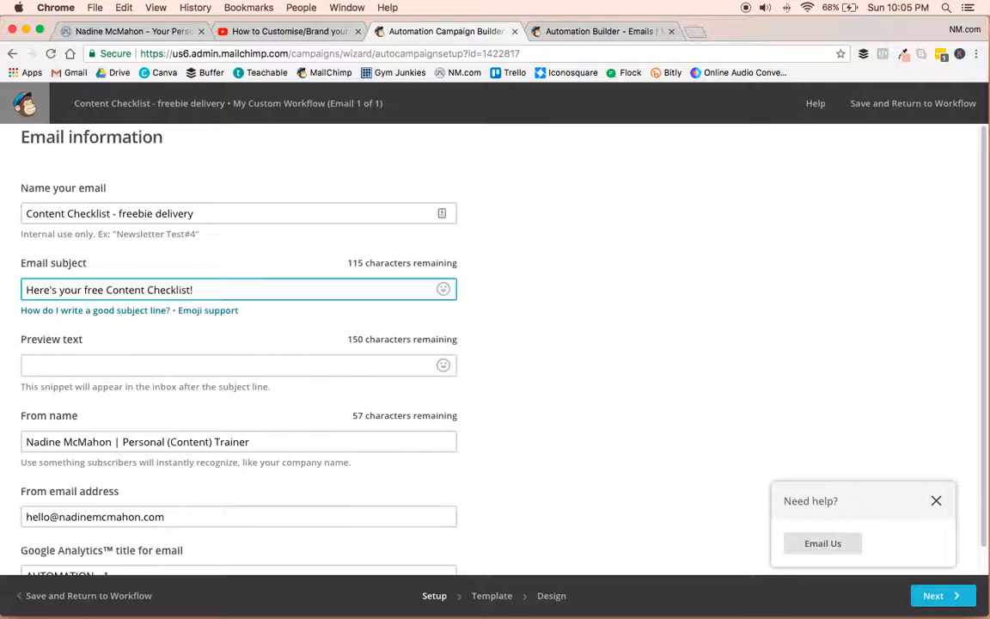
text(!)
Dismiss the help pop-up and continue from the email information to the template selection.
scroll(527, 390, down, 1)
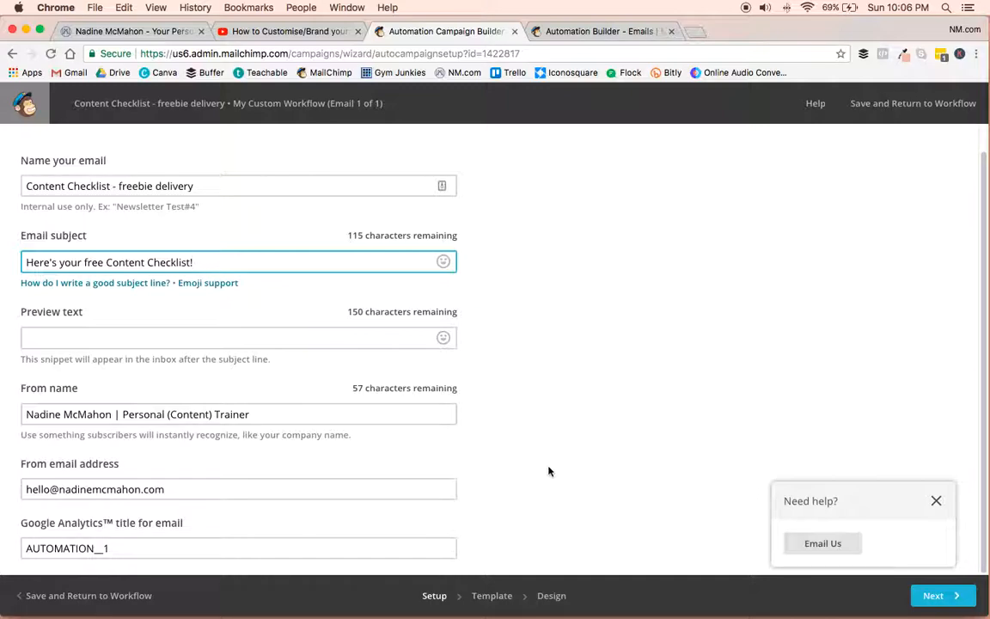
click(936, 501)
click(952, 594)
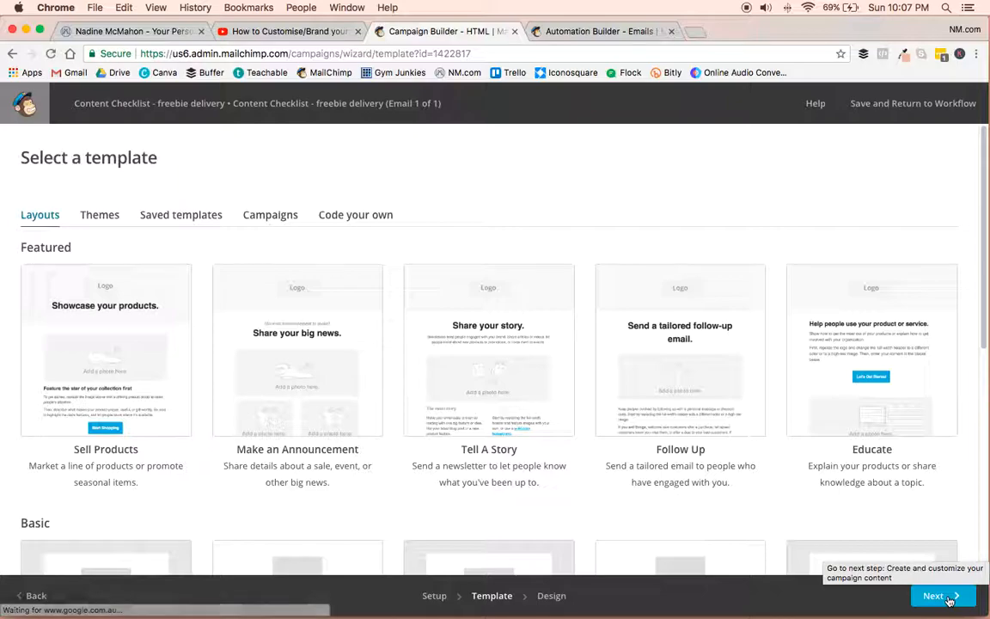
Browse the available email layouts and themes, and return to the saved templates.
click(193, 216)
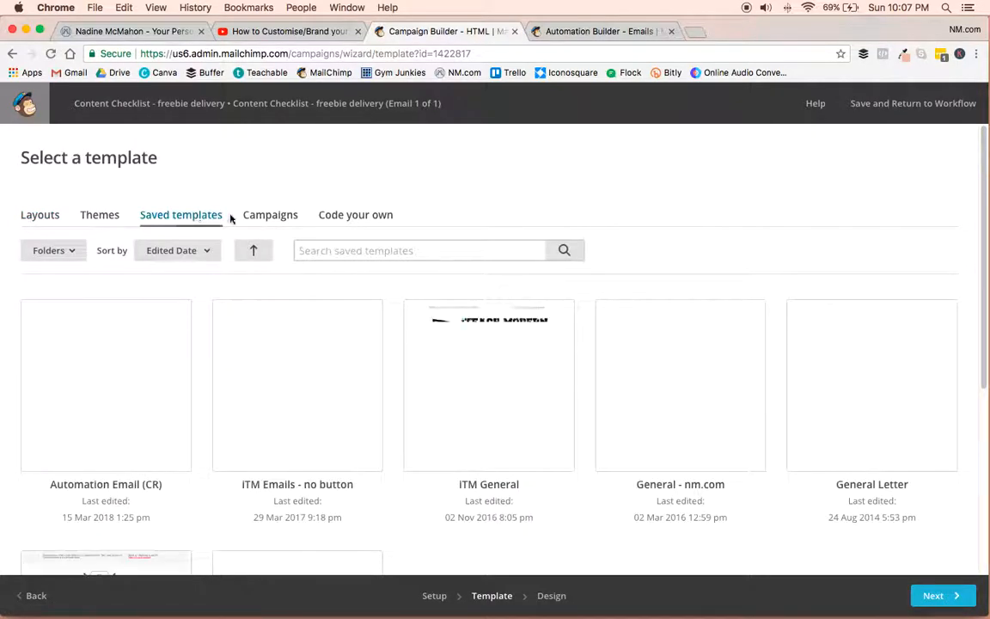
click(42, 216)
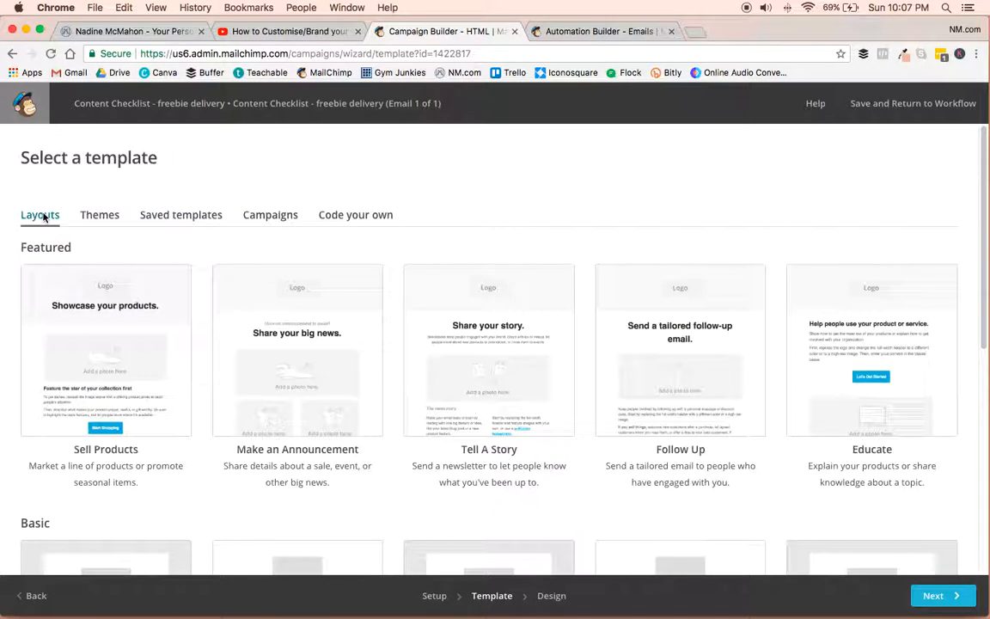
scroll(577, 375, down, 5)
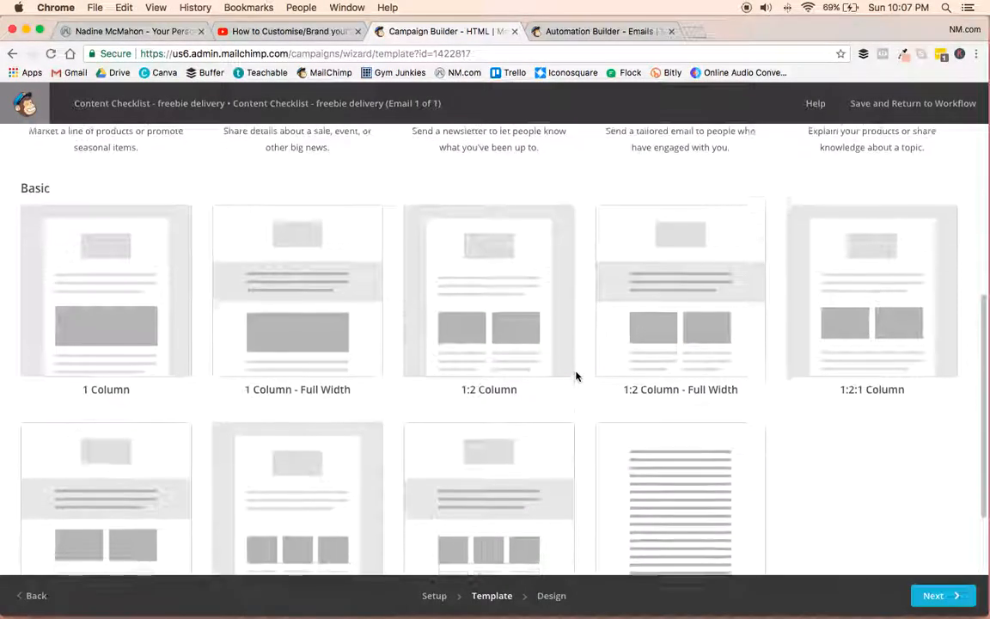
scroll(578, 375, up, 5)
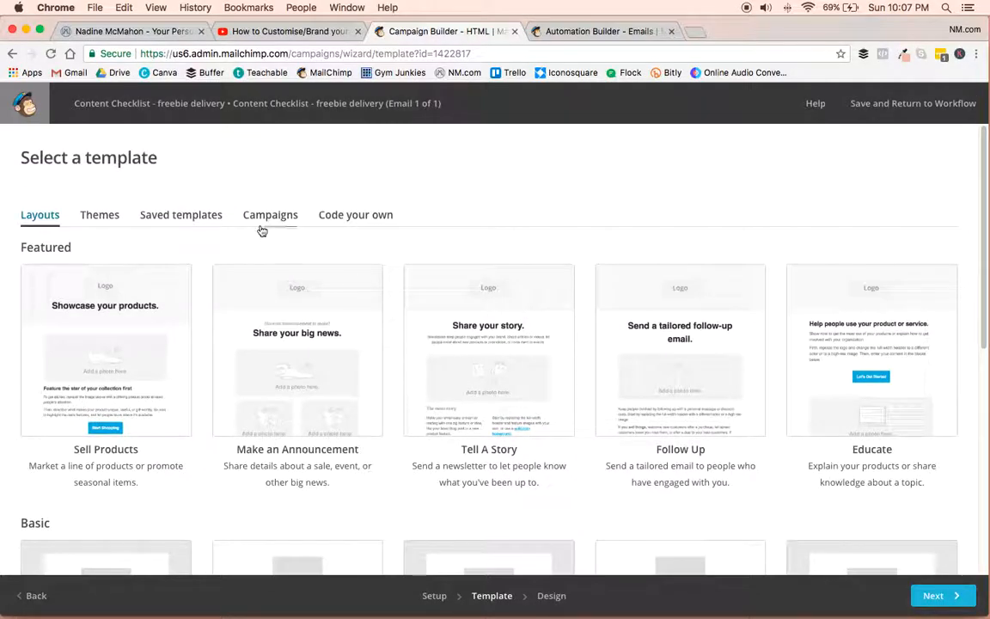
click(101, 215)
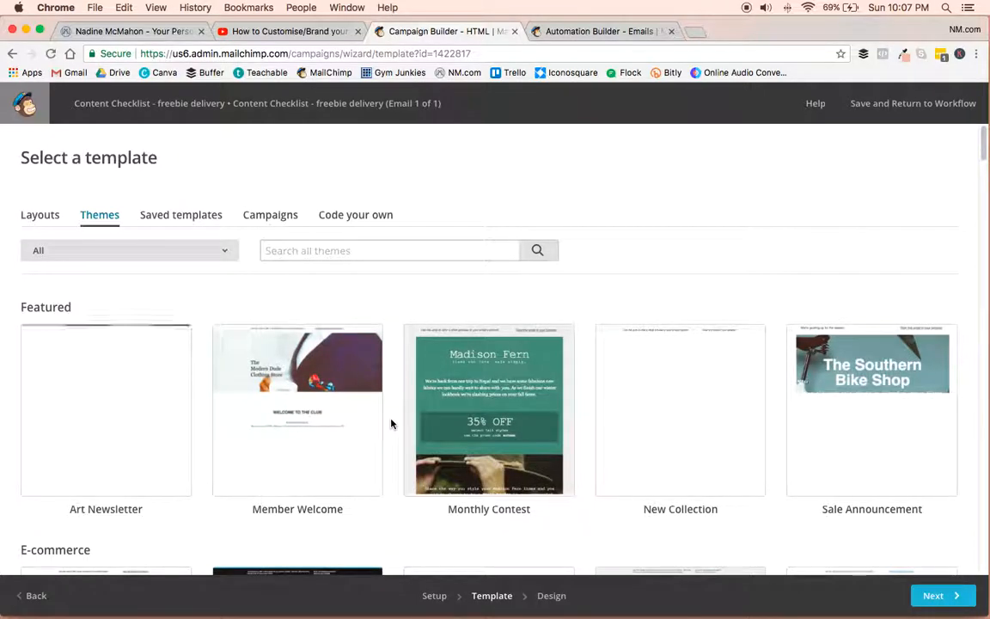
scroll(391, 423, down, 2)
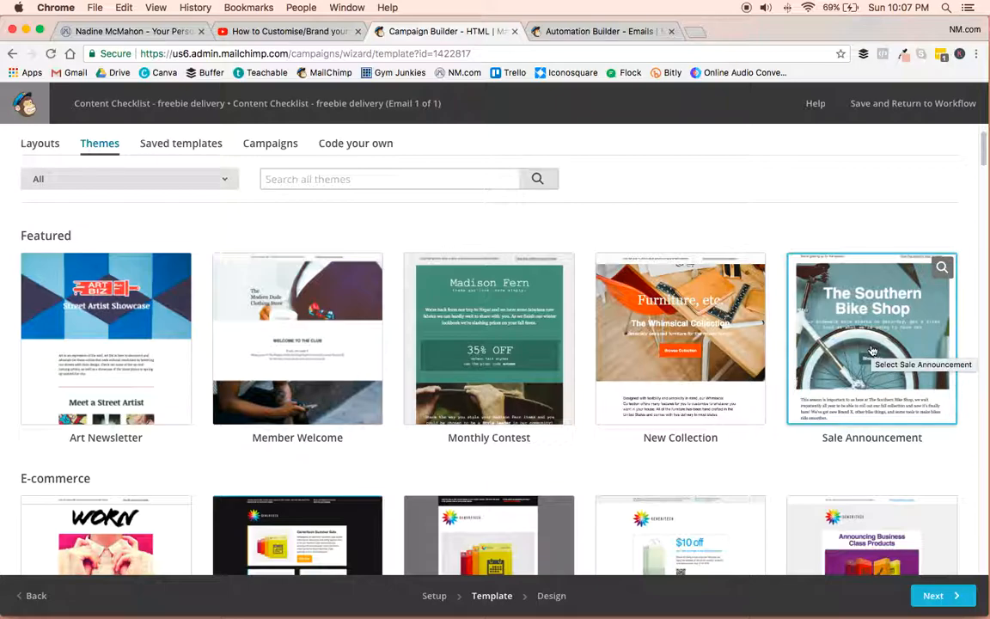
click(189, 149)
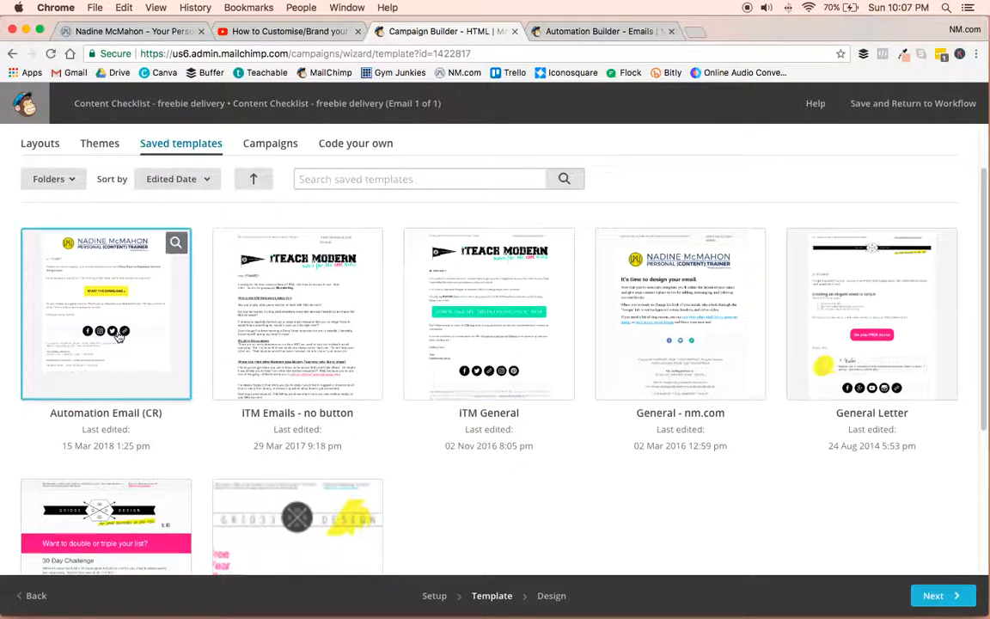
Base the email on the saved template "Automation Email (CR)" and open its greeting text block for editing.
click(116, 292)
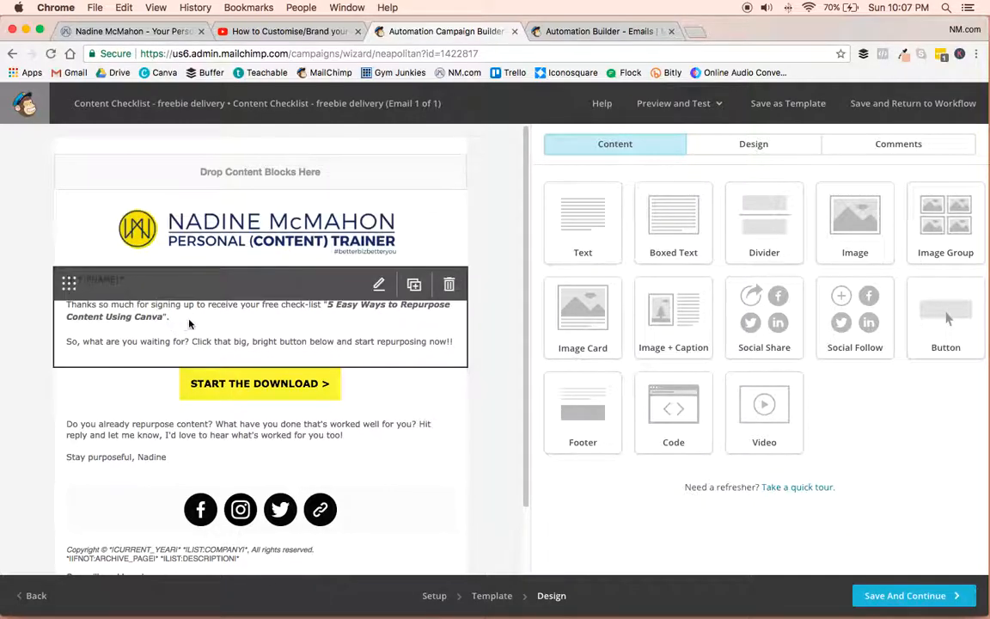
click(79, 293)
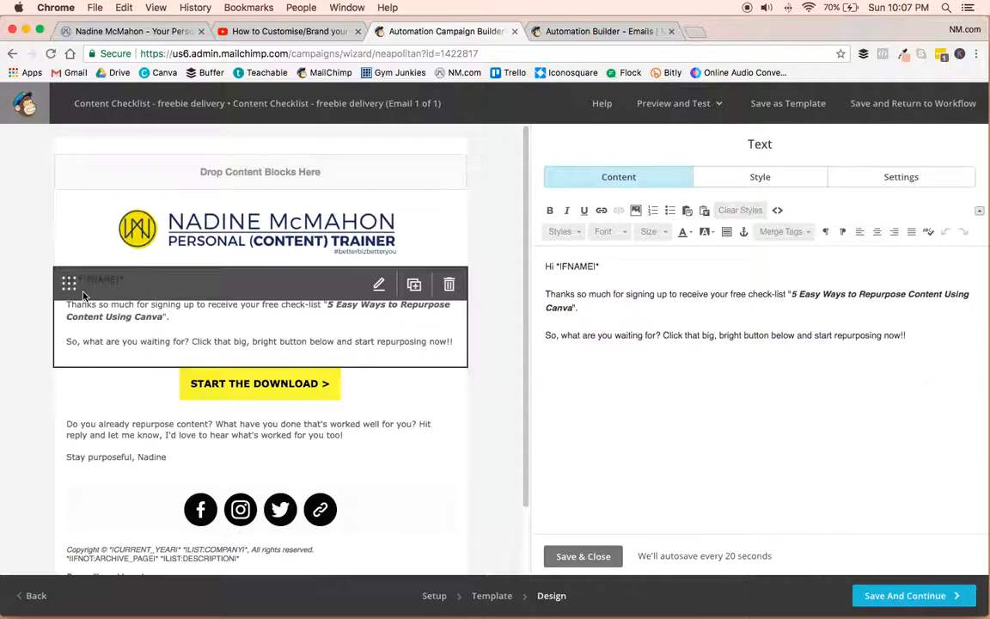
drag(558, 267, 599, 266)
click(614, 267)
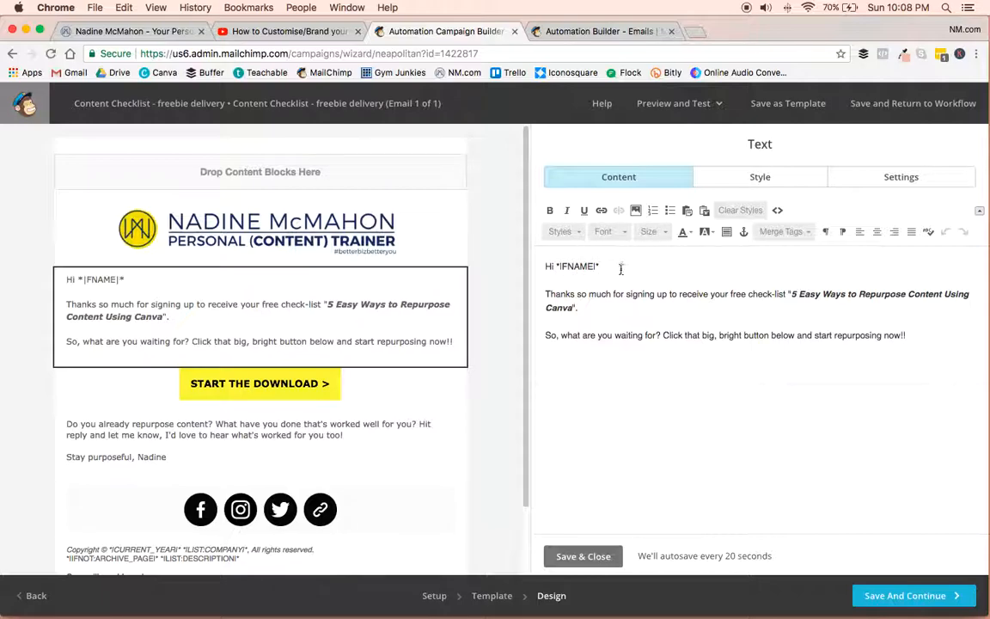
Look through the merge tags available for personalising the greeting text, without inserting one.
click(800, 233)
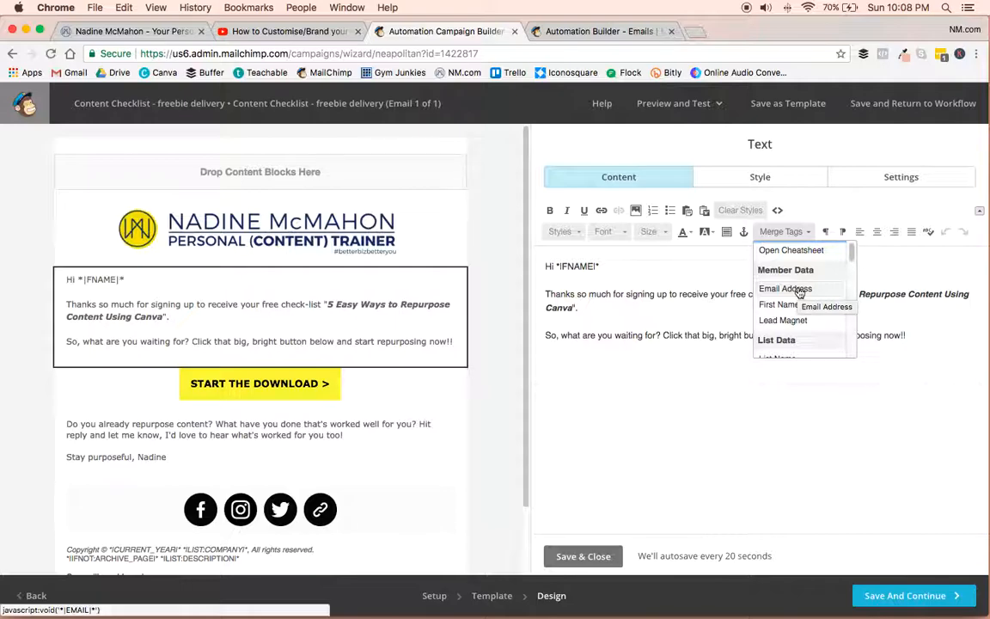
scroll(812, 316, down, 2)
scroll(812, 316, up, 2)
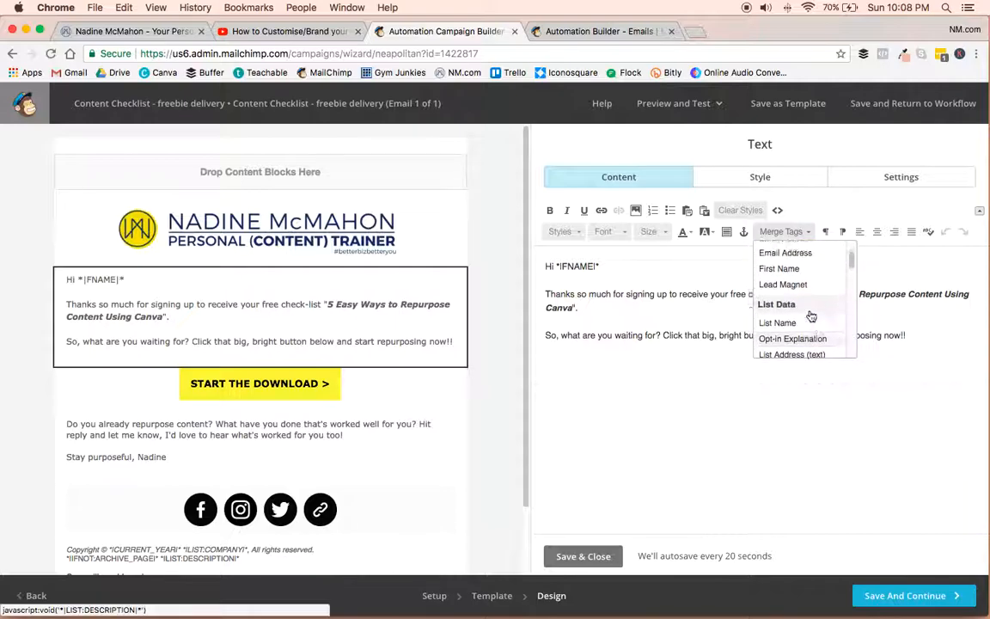
click(615, 312)
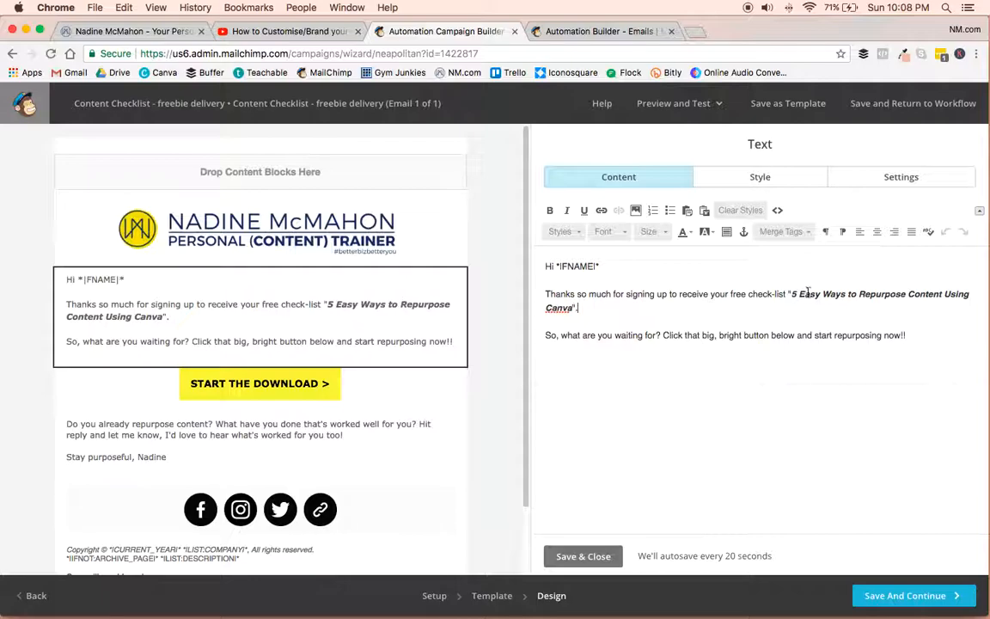
Change the thank-you line to "your free Content Check-list." and remove the quoted title "5 Easy Ways to Repurpose Content Using Canva".
click(750, 294)
text(Content)
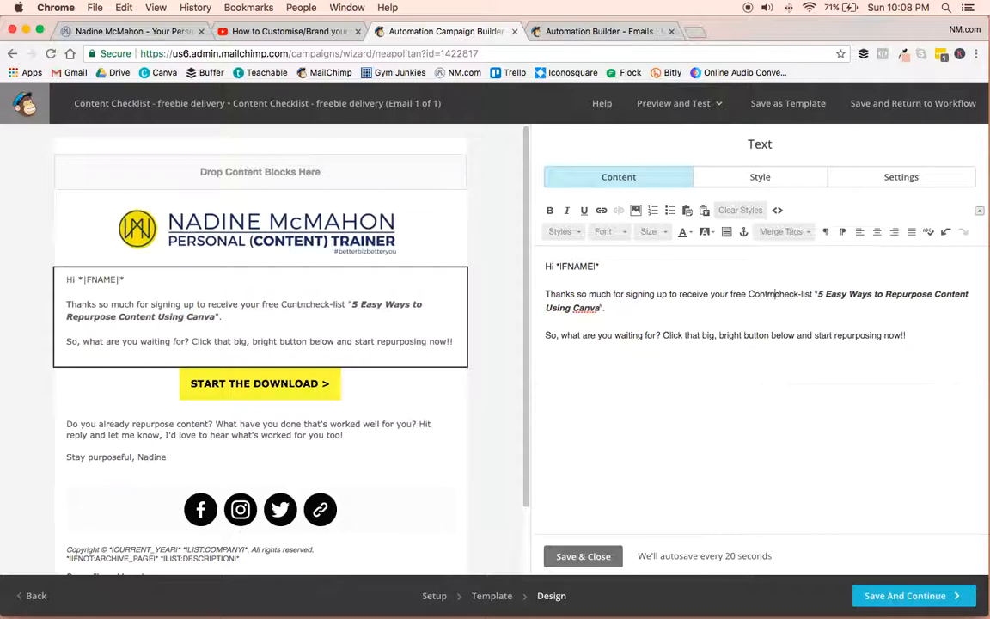
key(Delete)
text(C)
drag(825, 294, 635, 313)
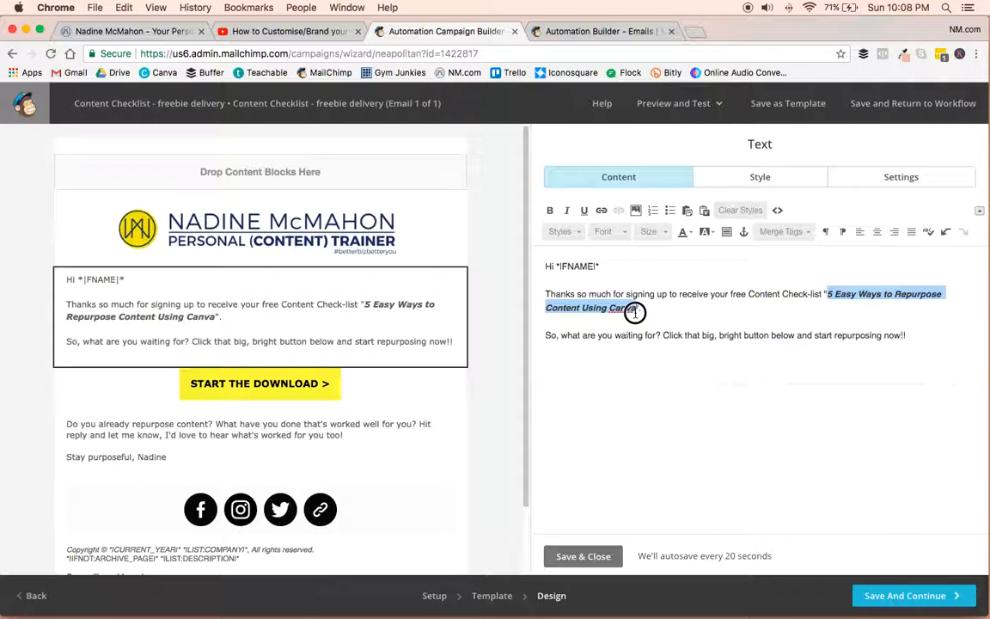
key(BackSpace)
key(BackSpace)
key(Delete)
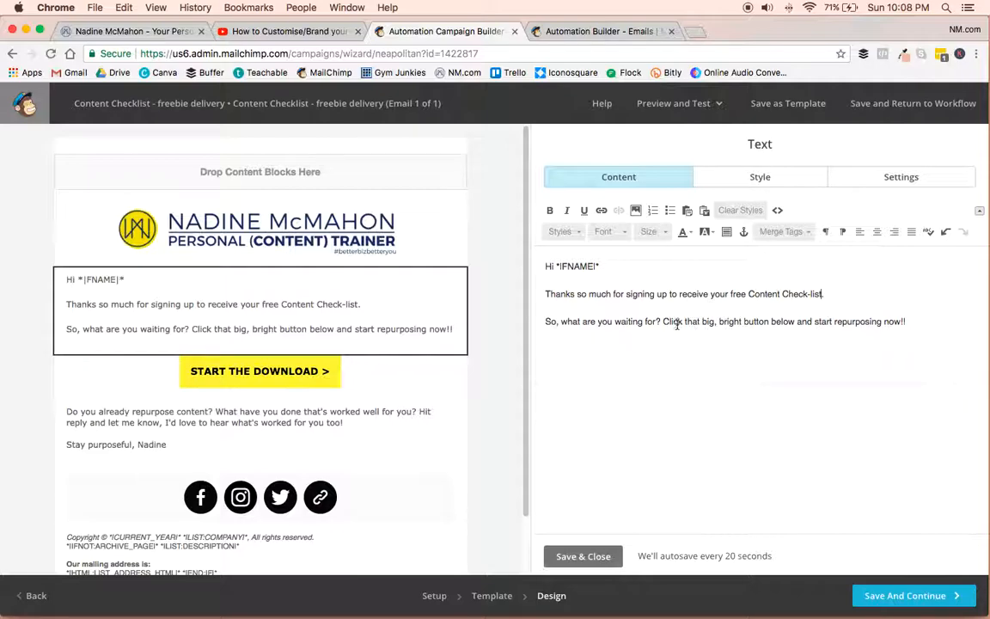
Replace "start repurposing now" in the call-to-action sentence with "start checking your content now".
drag(814, 322, 900, 322)
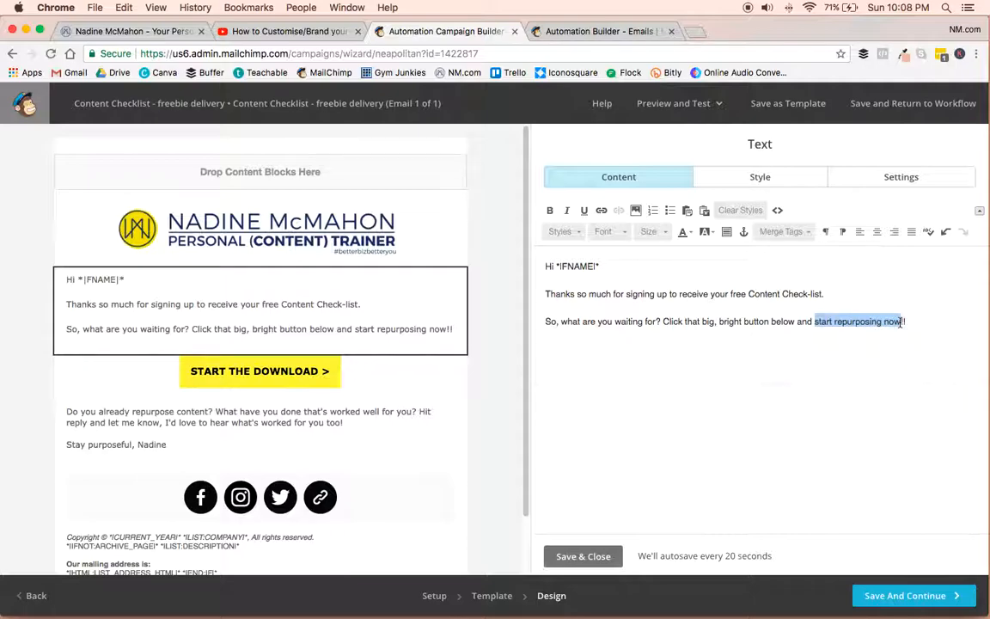
text(start checking your content now)
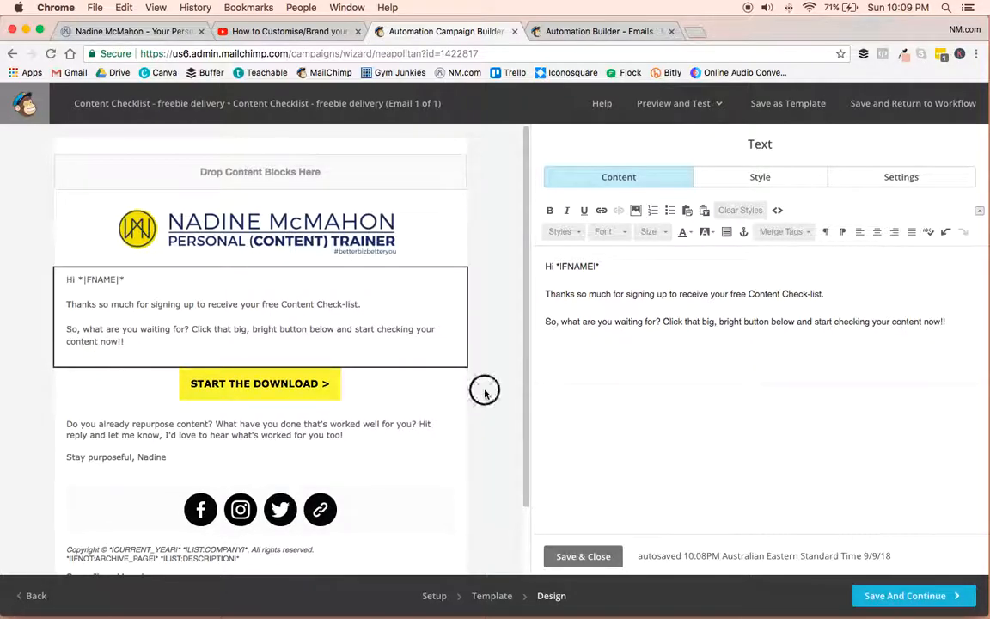
mouse_move(278, 389)
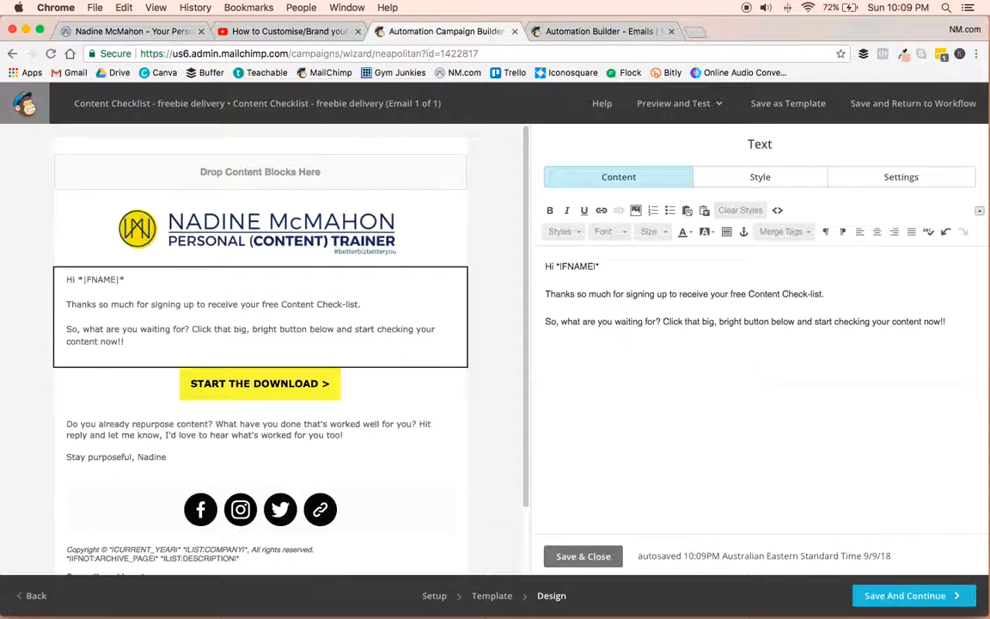
click(102, 76)
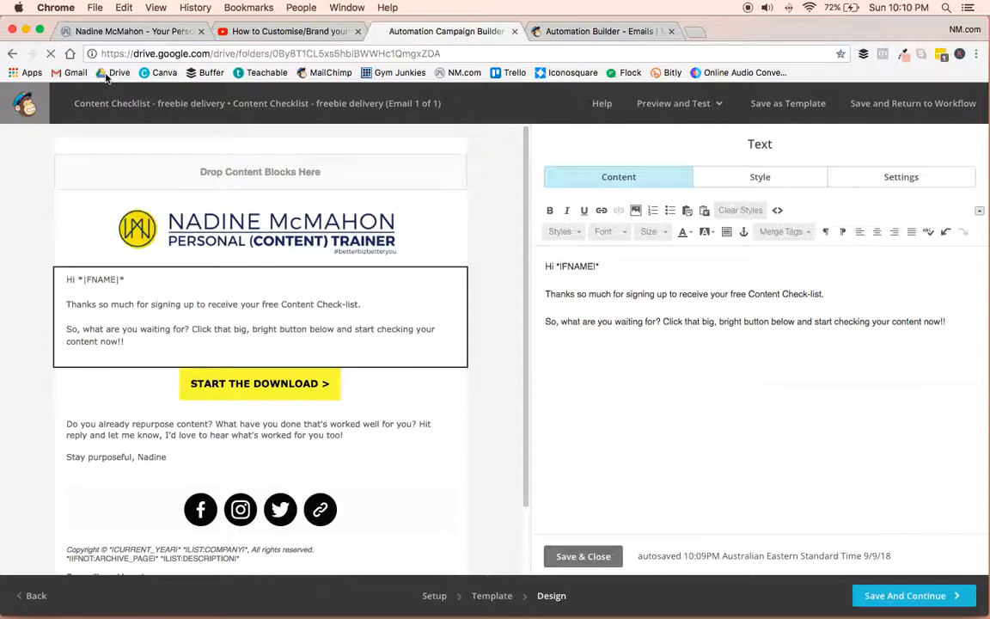
click(69, 73)
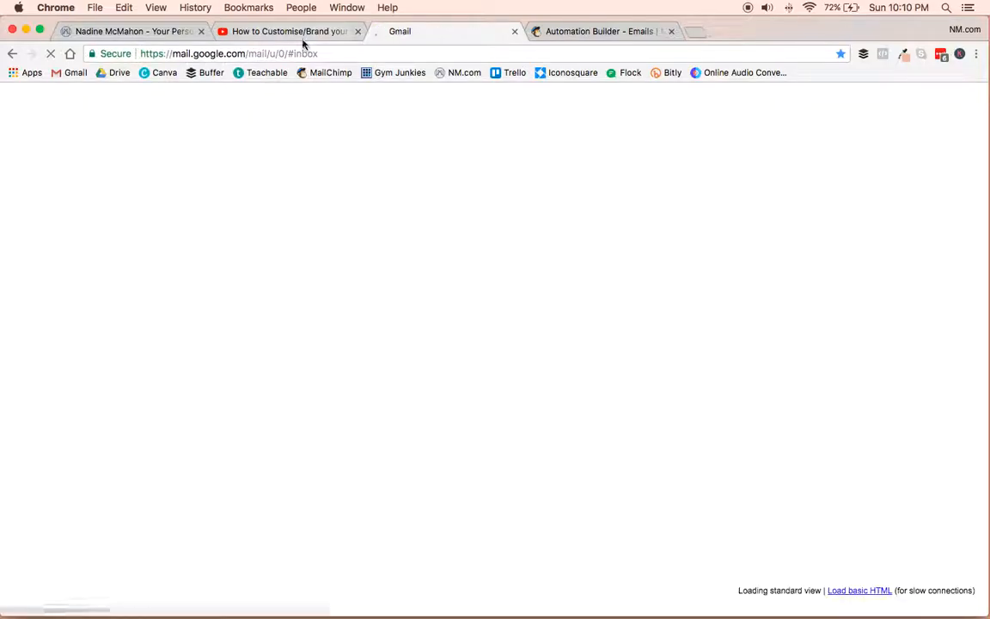
click(298, 33)
click(454, 35)
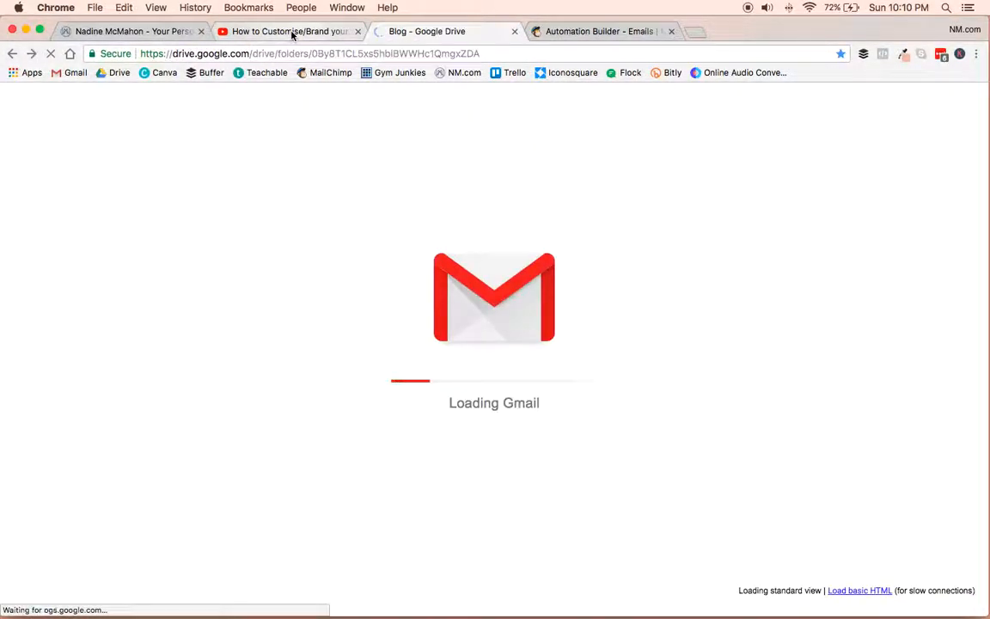
click(292, 33)
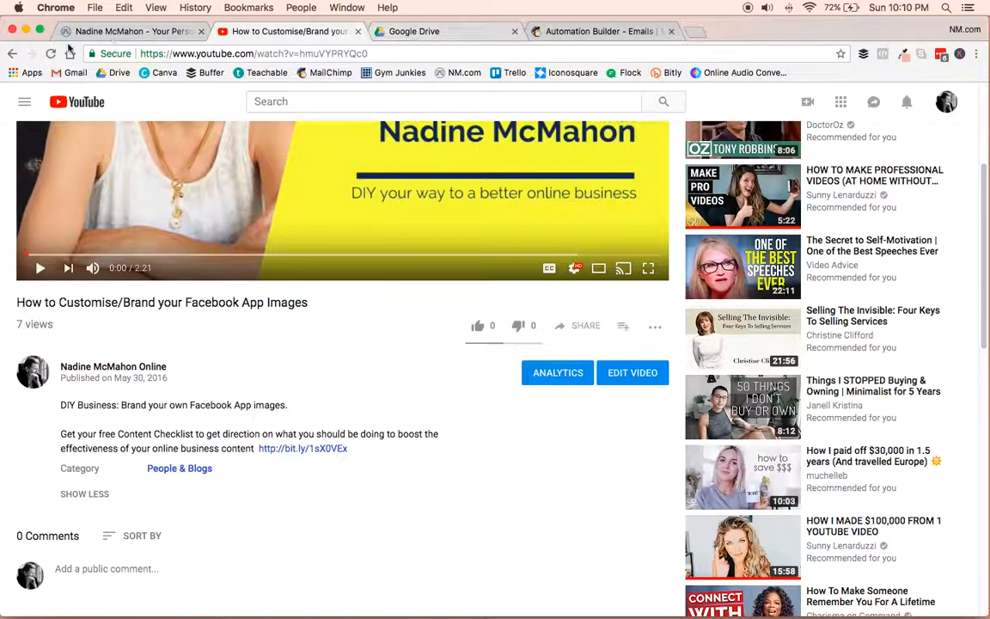
click(420, 33)
click(13, 54)
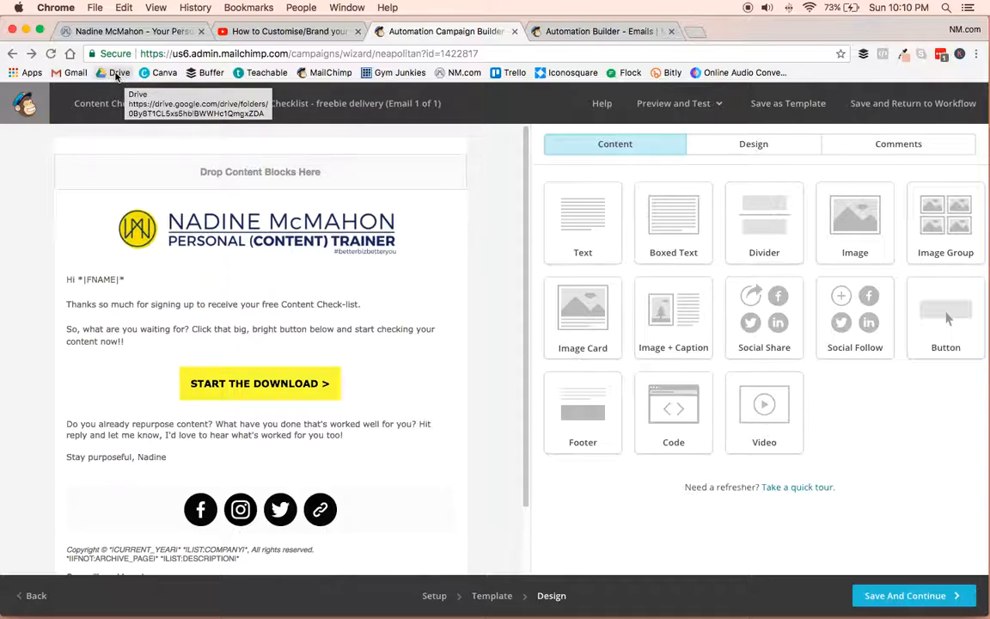
Check the web address that the START THE DOWNLOAD button links to, and save and close the button block.
click(378, 385)
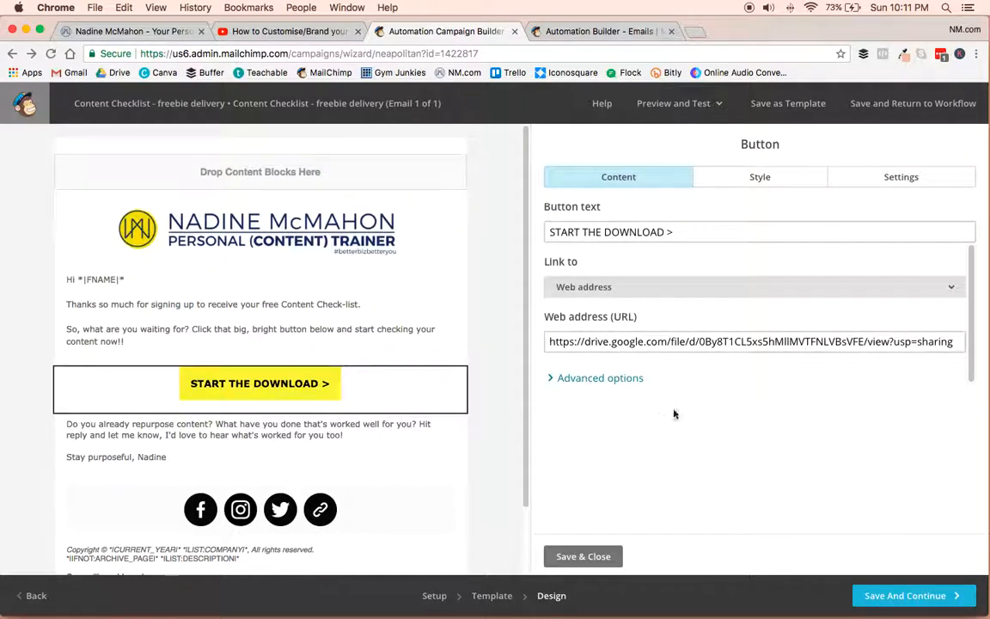
click(602, 557)
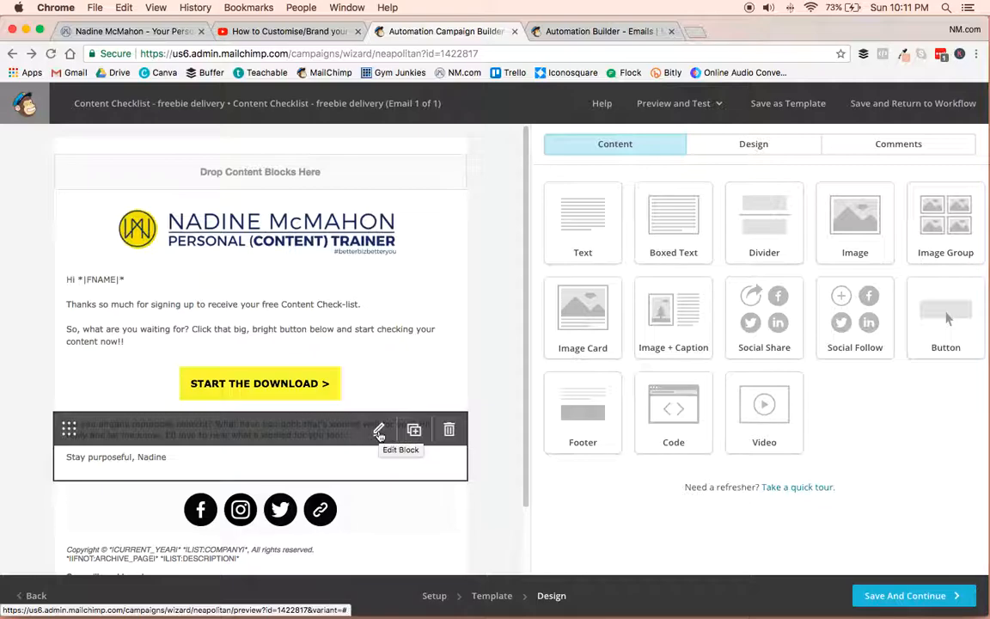
Delete the "Do you already repurpose content?" paragraph and the blank lines above the sign-off, and save the text block.
click(379, 433)
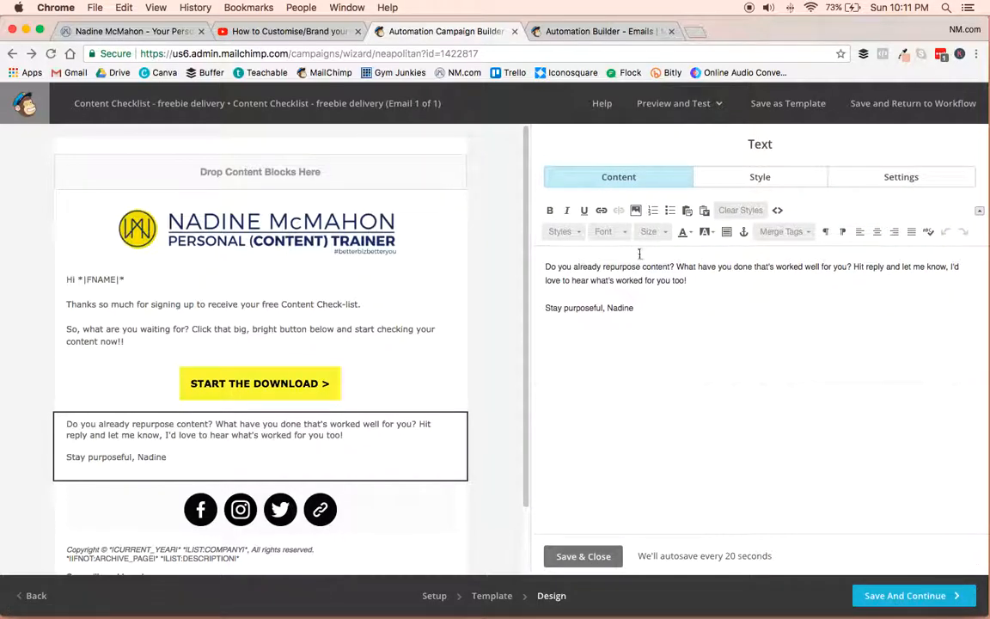
click(720, 279)
drag(720, 280, 510, 261)
key(BackSpace)
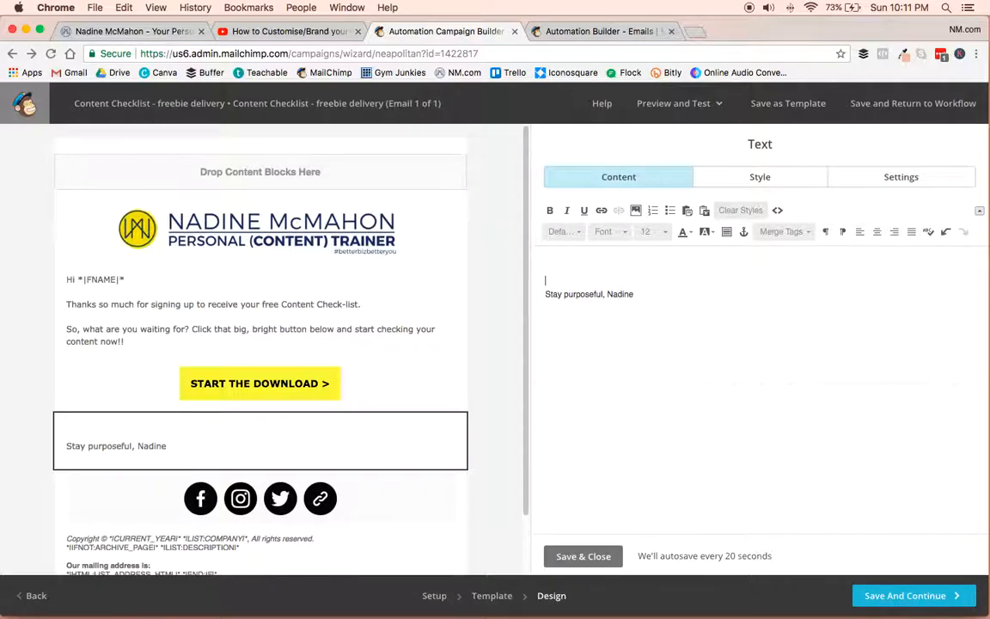
key(BackSpace)
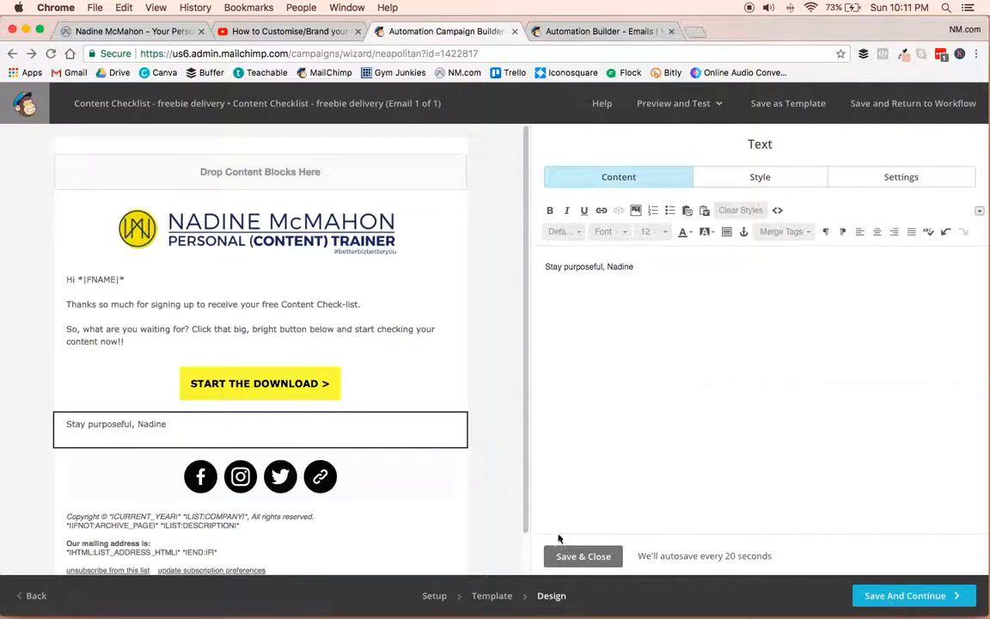
click(583, 557)
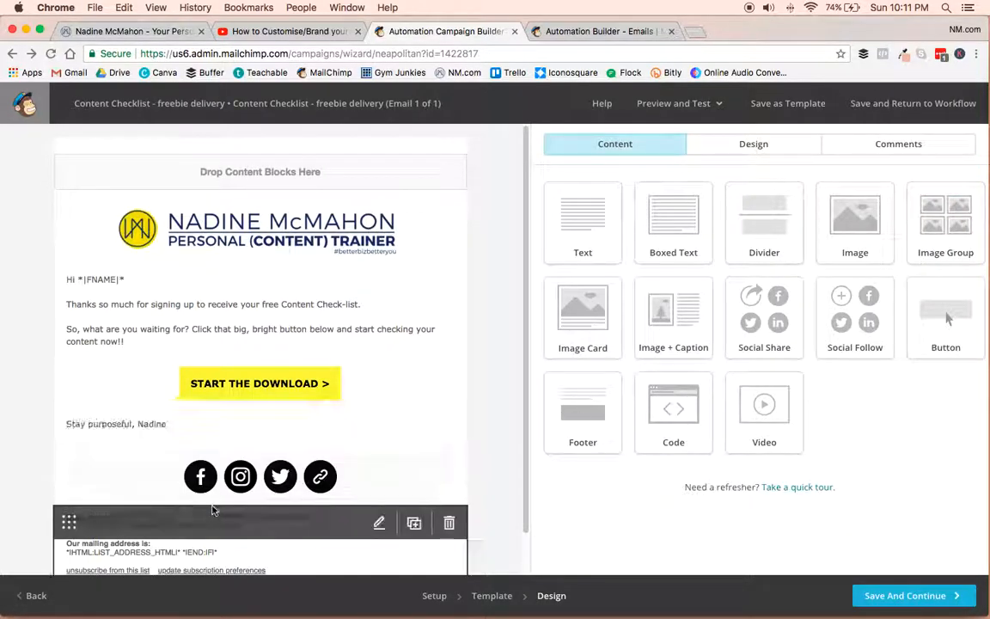
Preview the email with live merge tag info enabled for sample recipients, and save the design to continue.
scroll(161, 455, down, 1)
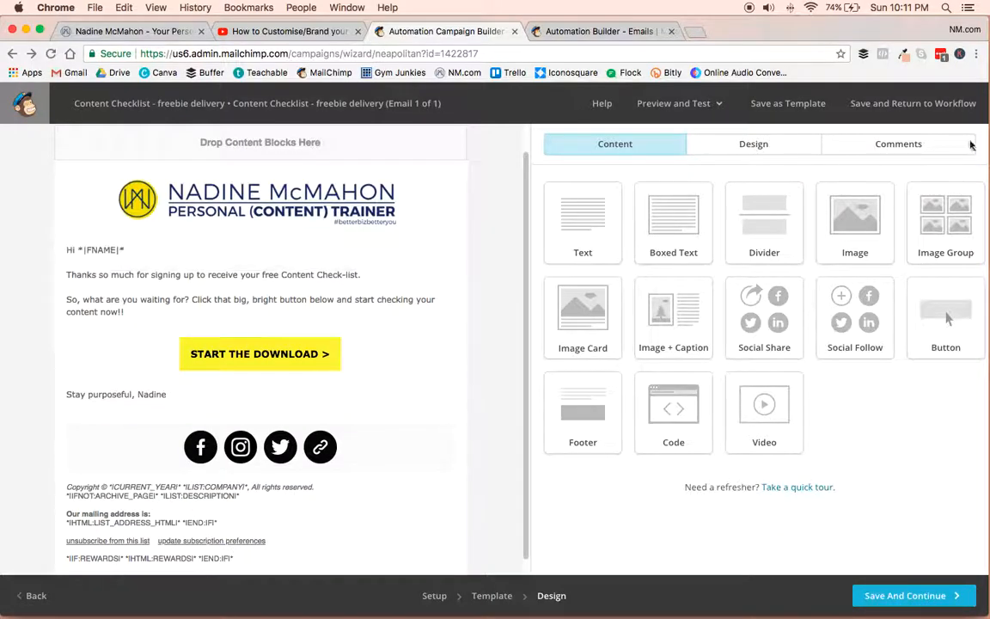
click(720, 105)
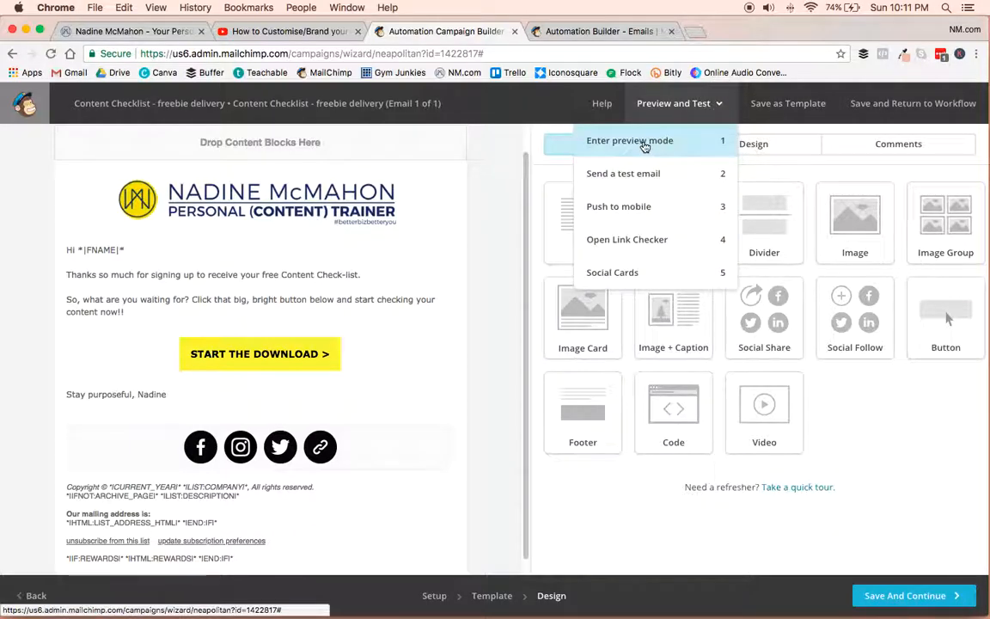
click(641, 146)
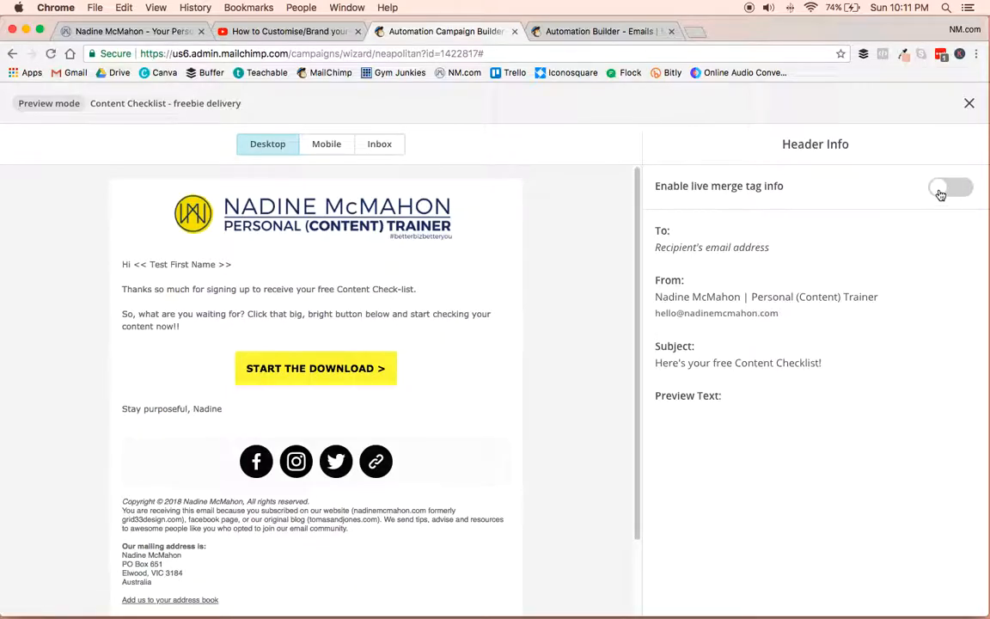
click(940, 196)
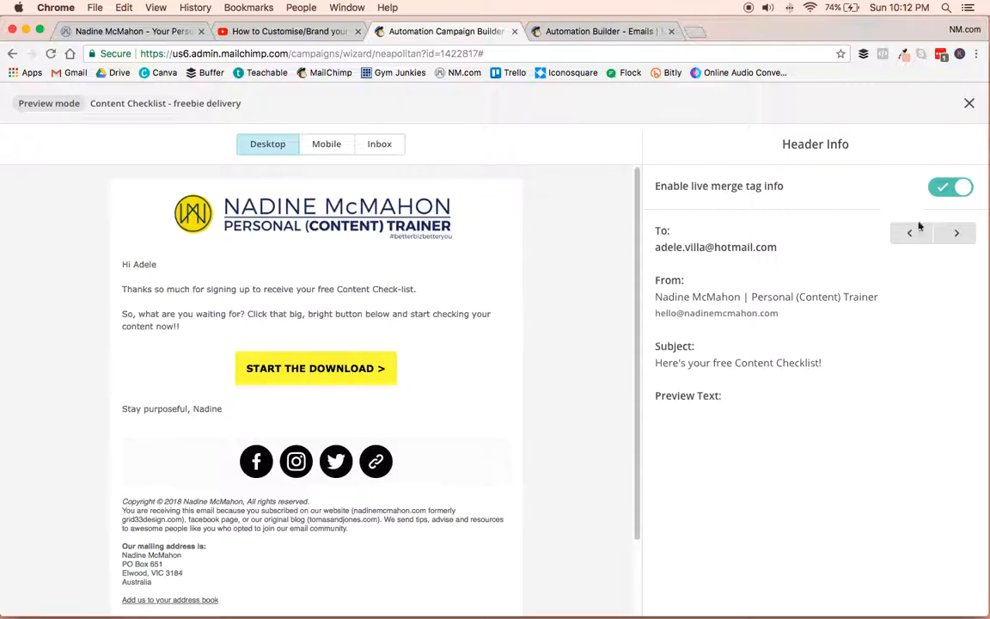
click(964, 235)
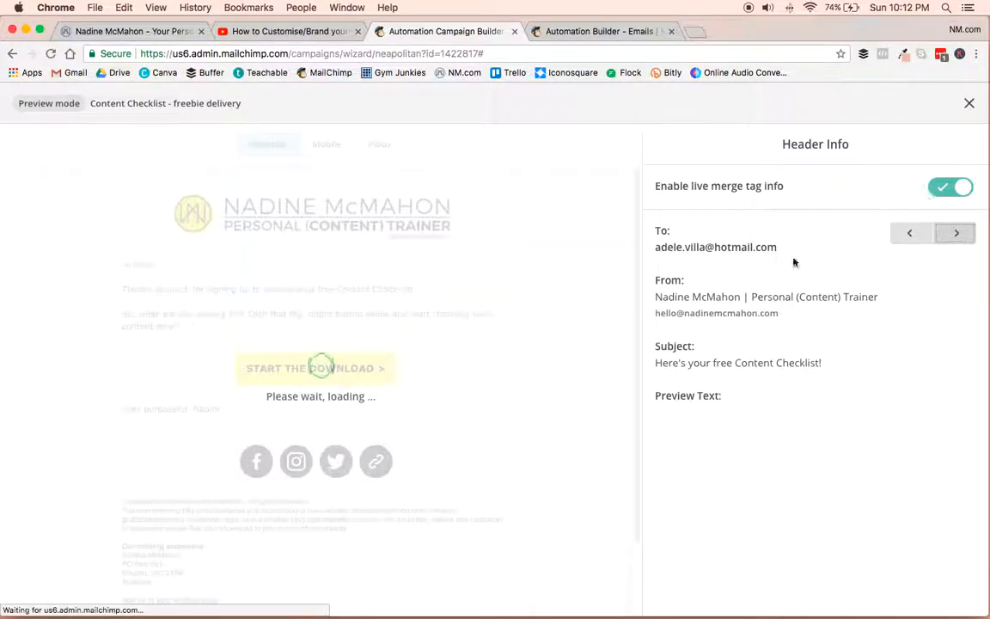
click(968, 103)
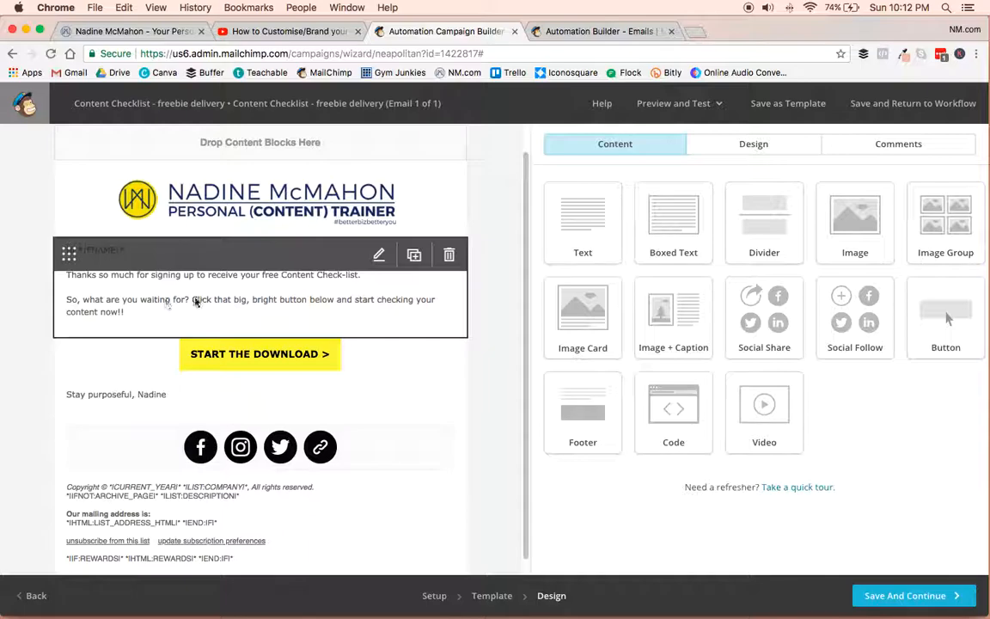
click(934, 604)
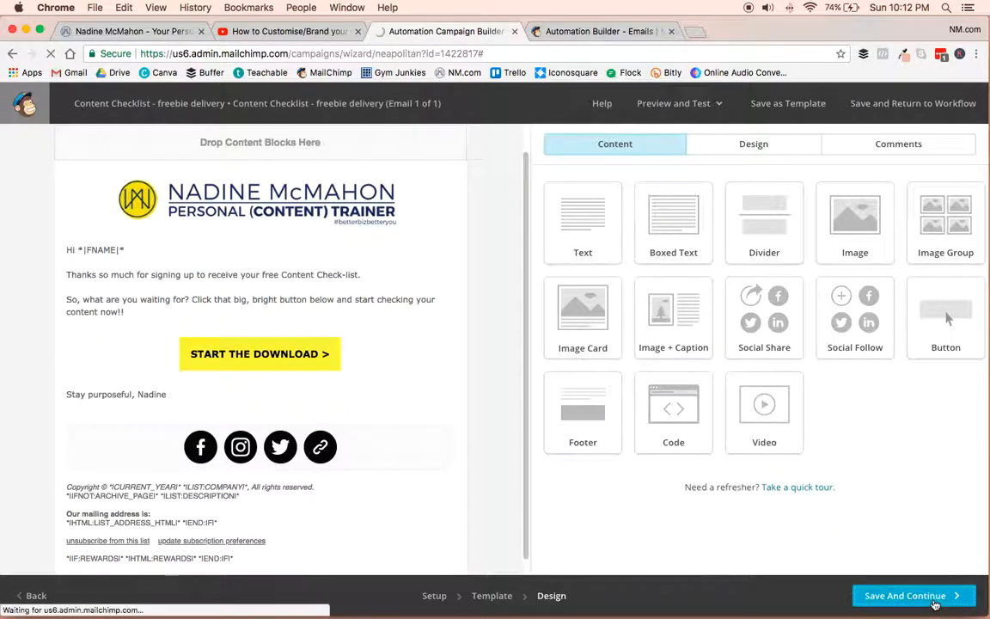
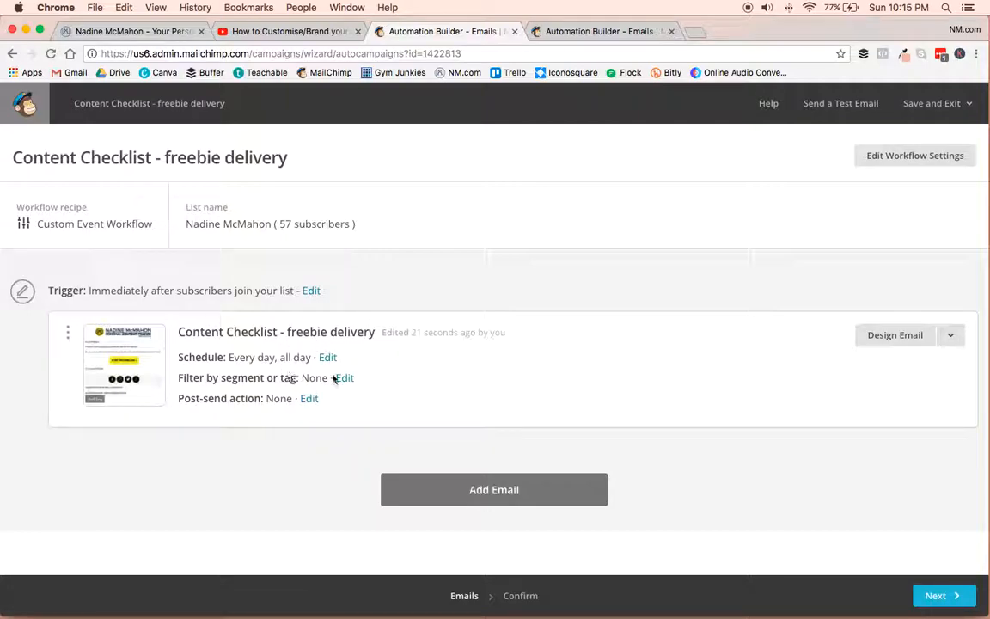
Filter the freebie delivery email by subscribers matching conditions, with Signup Source as the condition type.
click(345, 383)
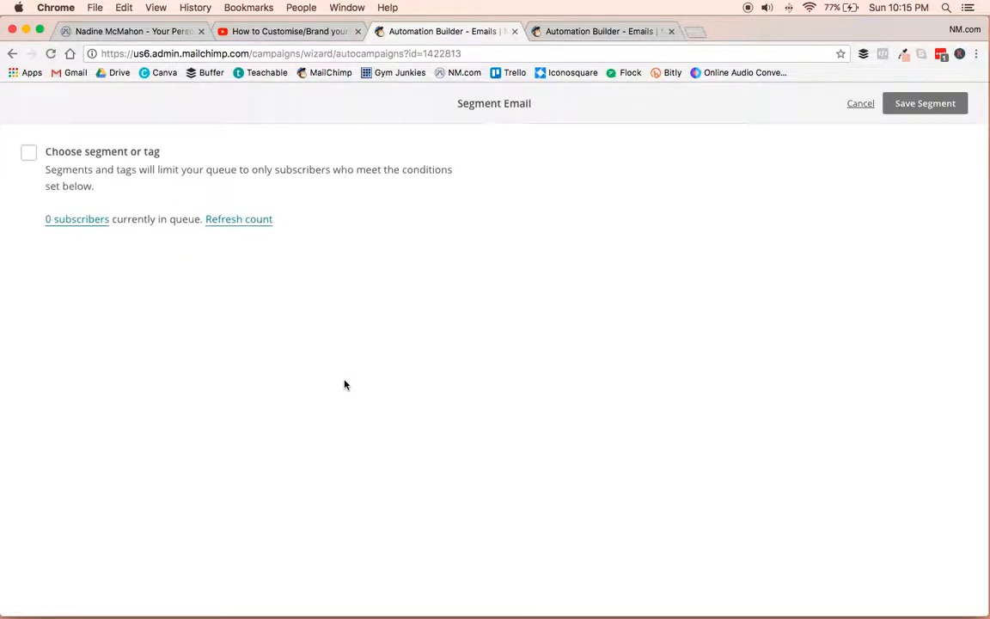
click(28, 153)
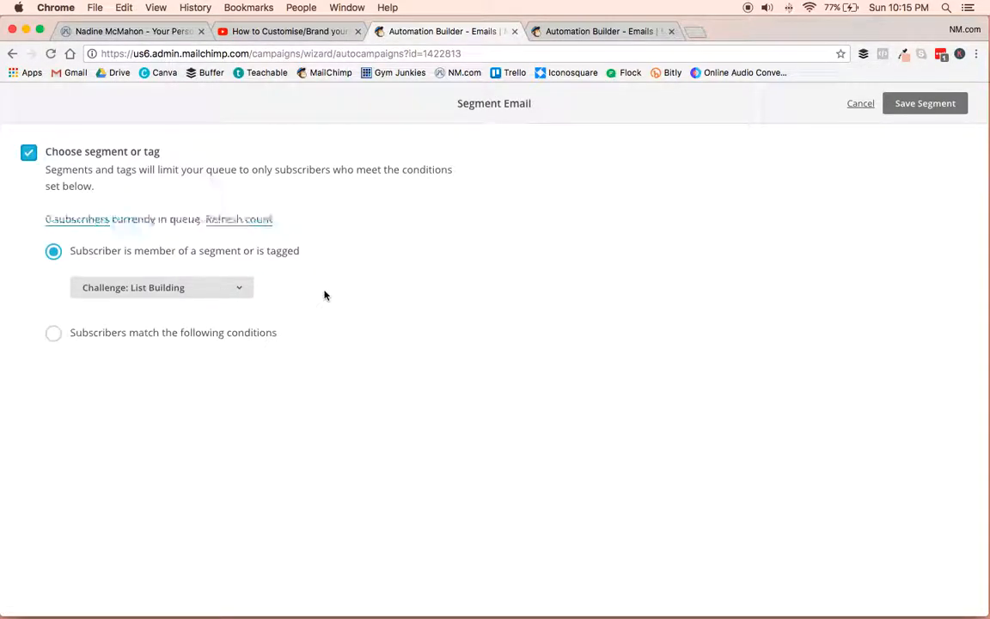
click(53, 334)
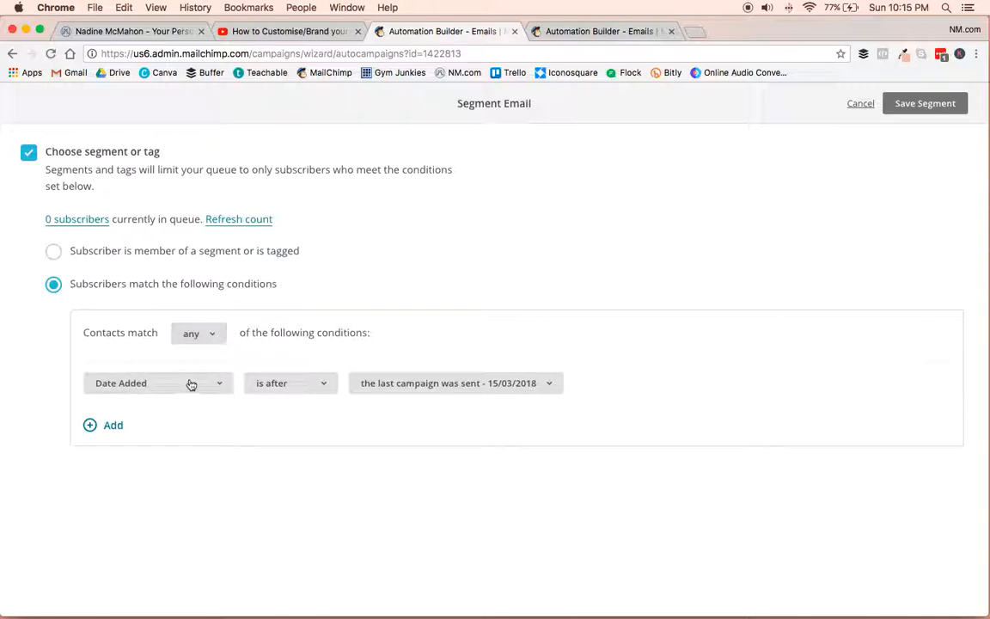
click(222, 388)
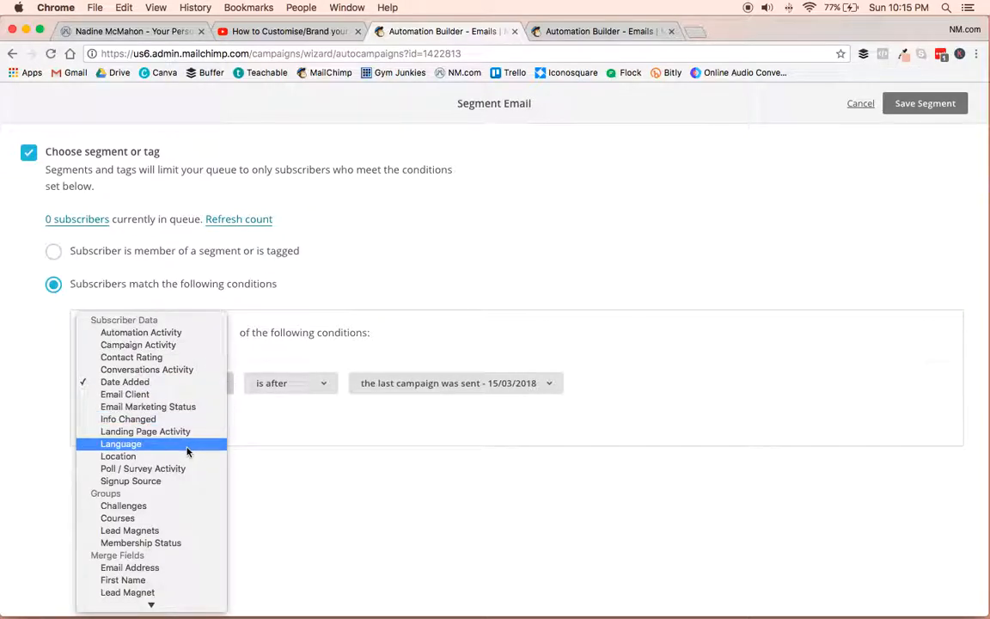
click(158, 481)
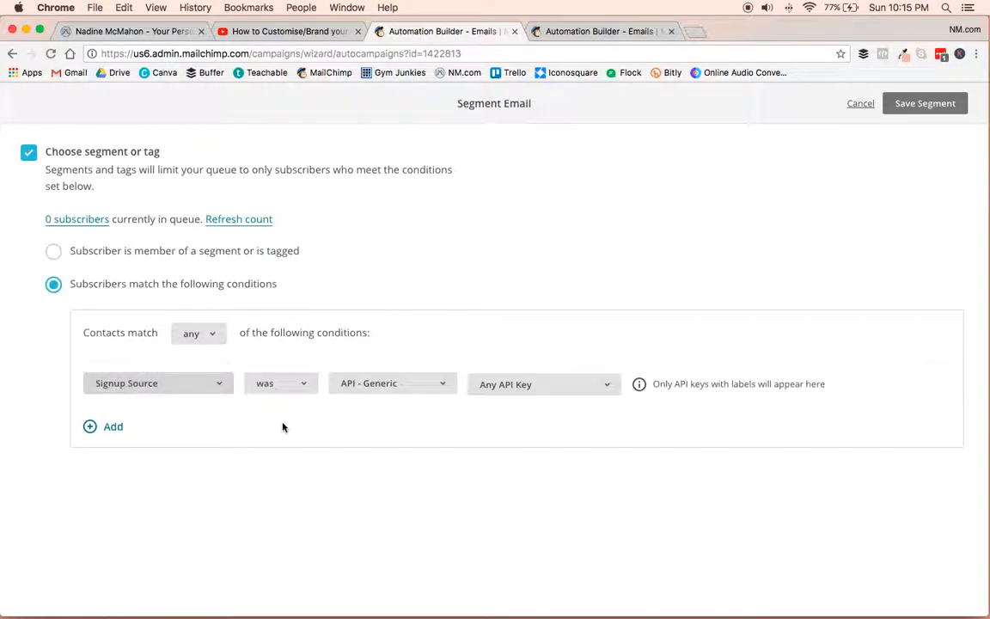
Set the signup source to the landing page "Content Checklist - NM.com", refresh the subscriber count, and save the segment.
click(303, 386)
click(302, 384)
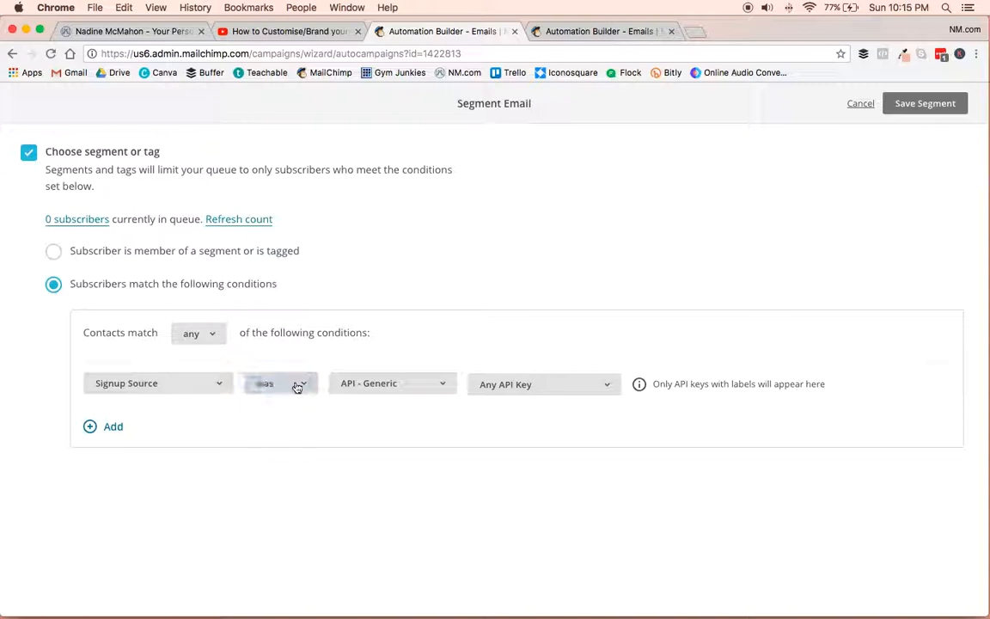
click(389, 388)
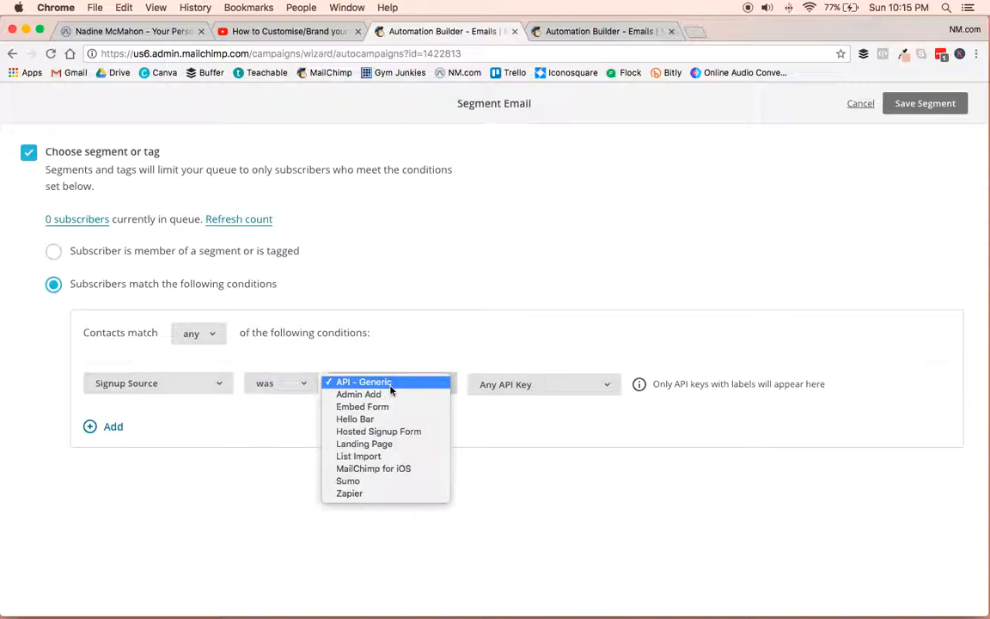
click(388, 445)
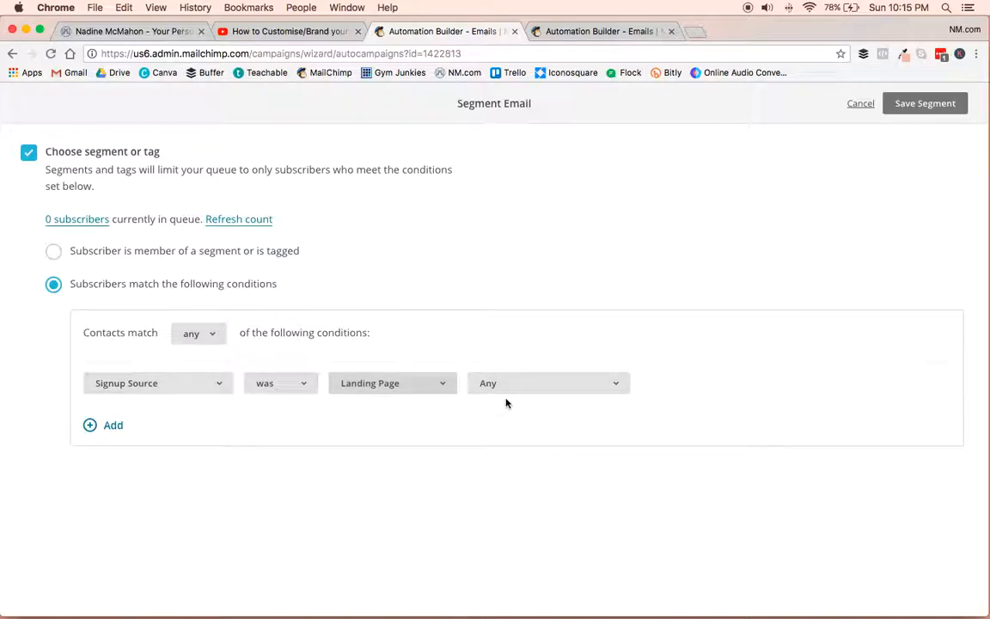
click(526, 382)
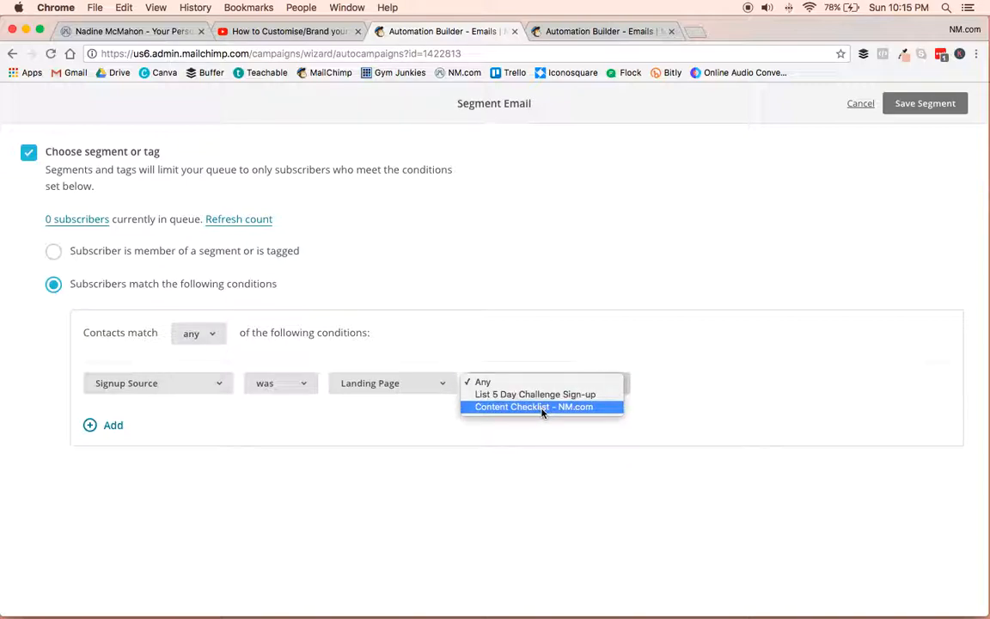
click(543, 410)
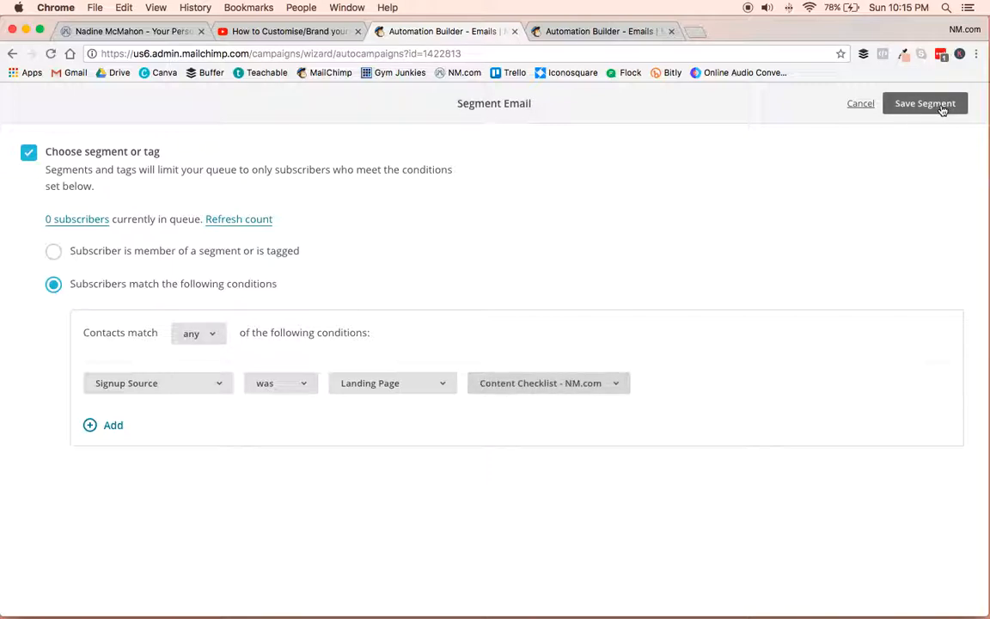
click(235, 219)
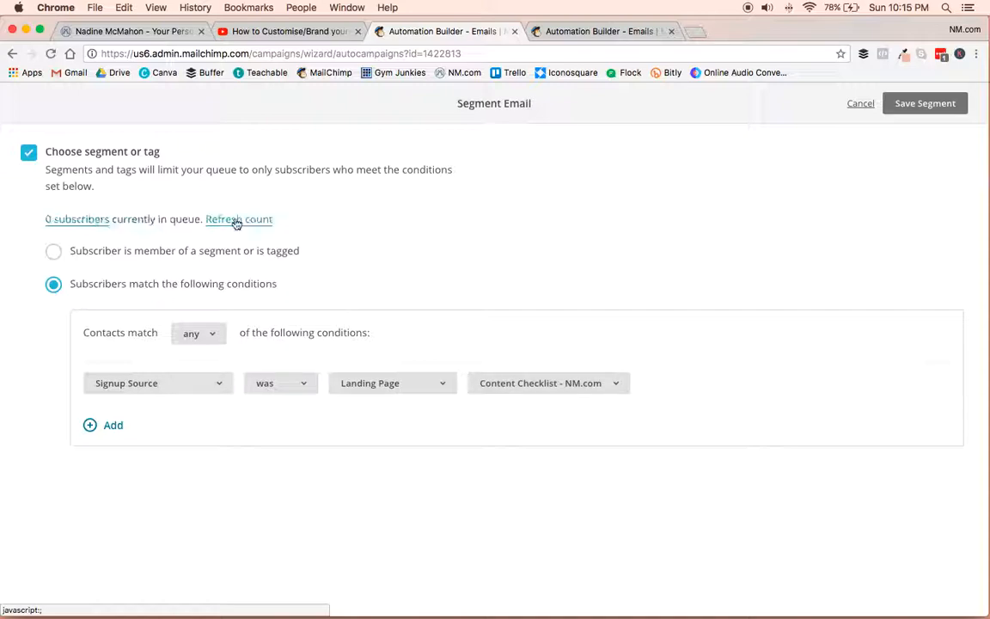
click(924, 104)
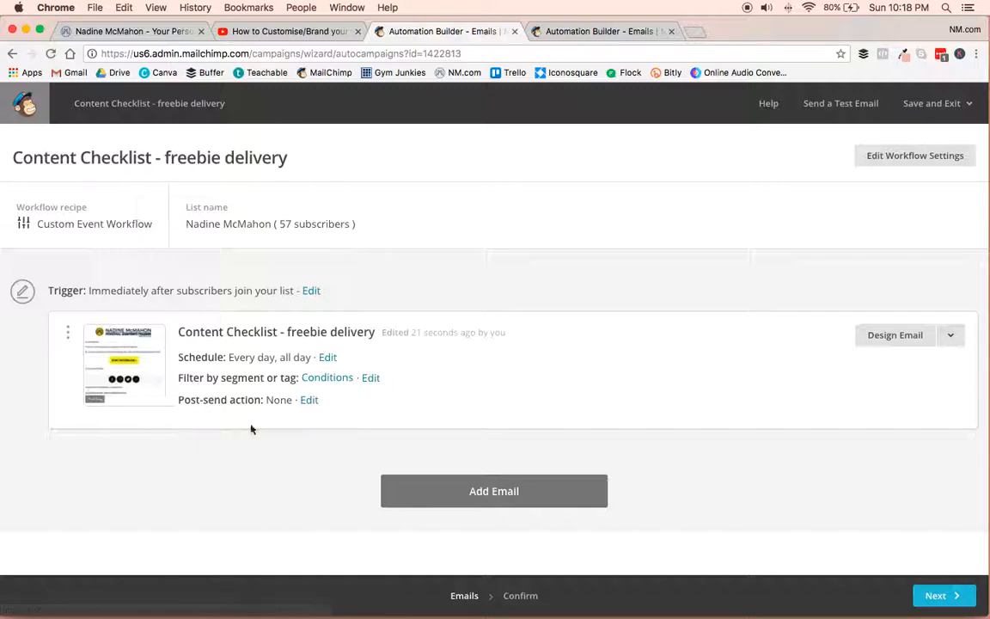
Add a post-send action that makes subscribers join the "Content Health Check" interest group, and update the action.
click(309, 402)
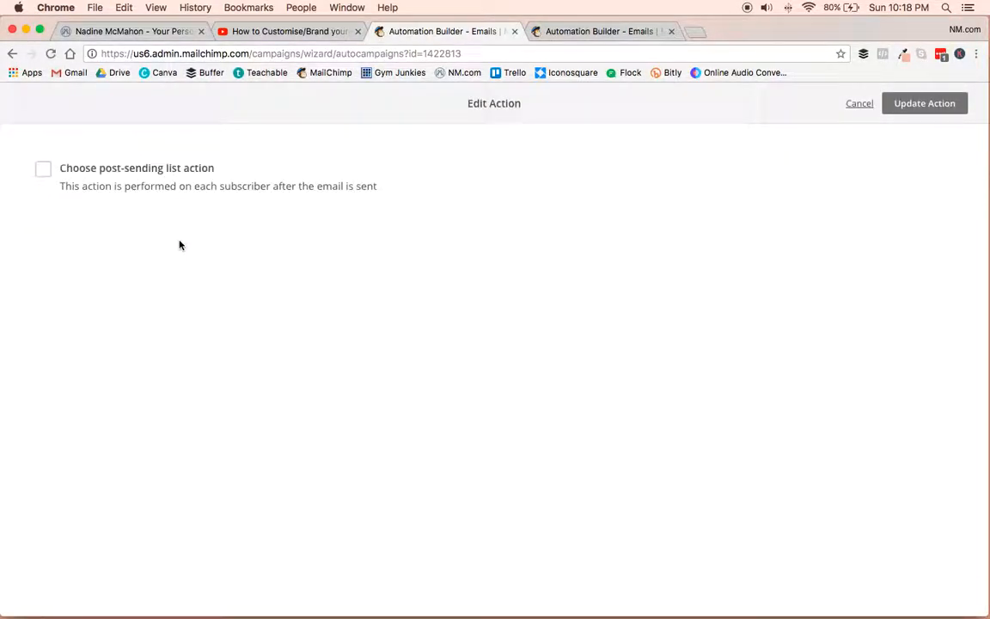
click(43, 169)
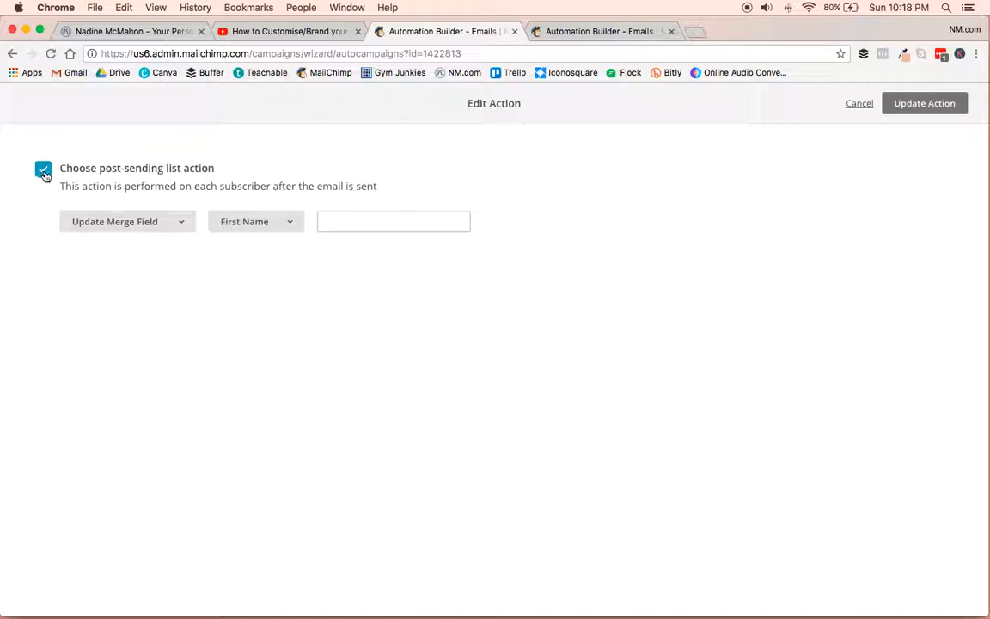
click(175, 226)
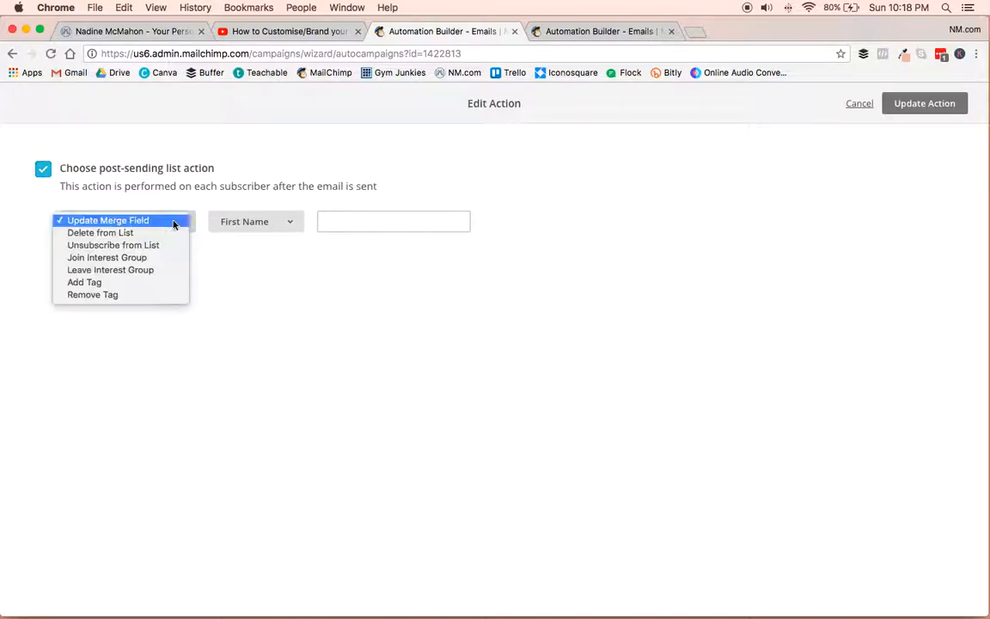
click(107, 260)
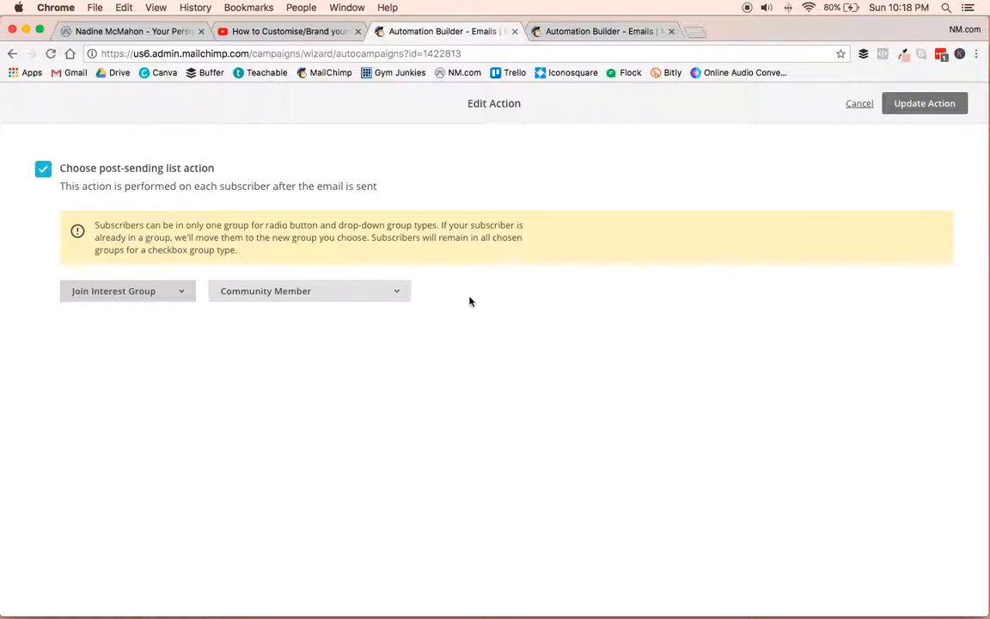
click(347, 293)
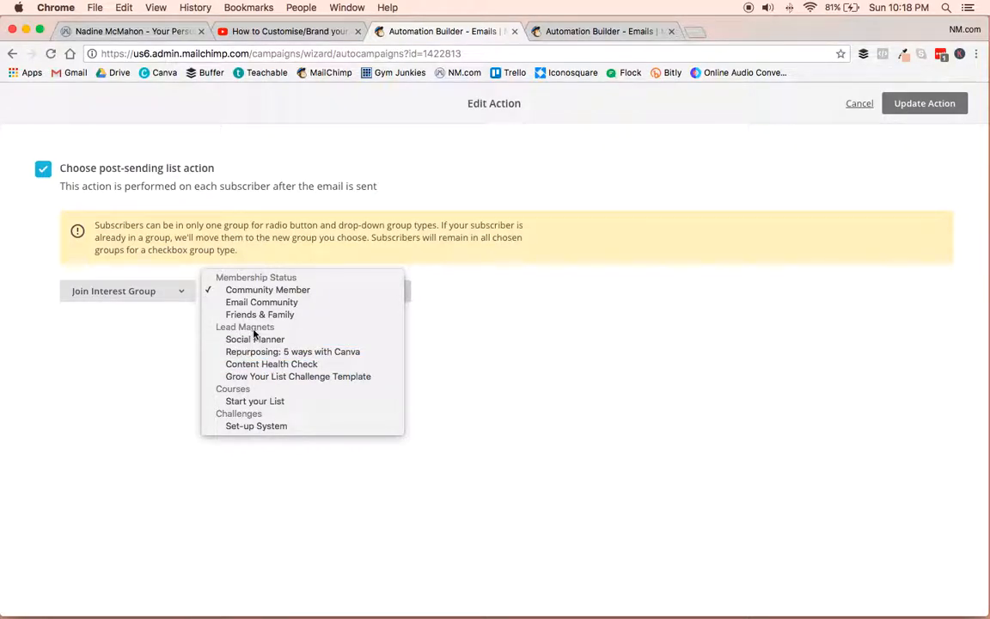
click(264, 365)
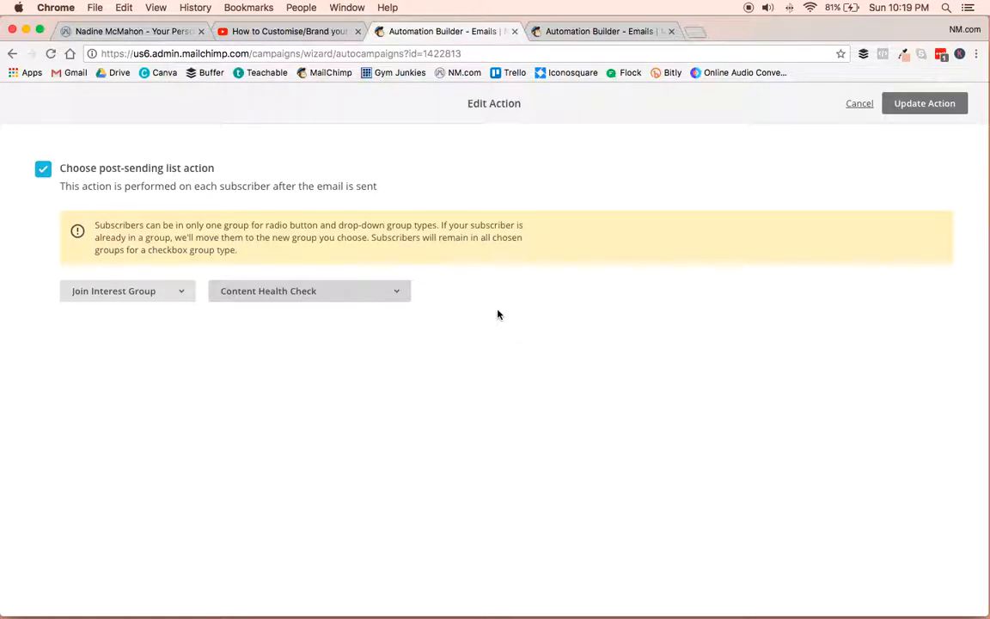
click(925, 104)
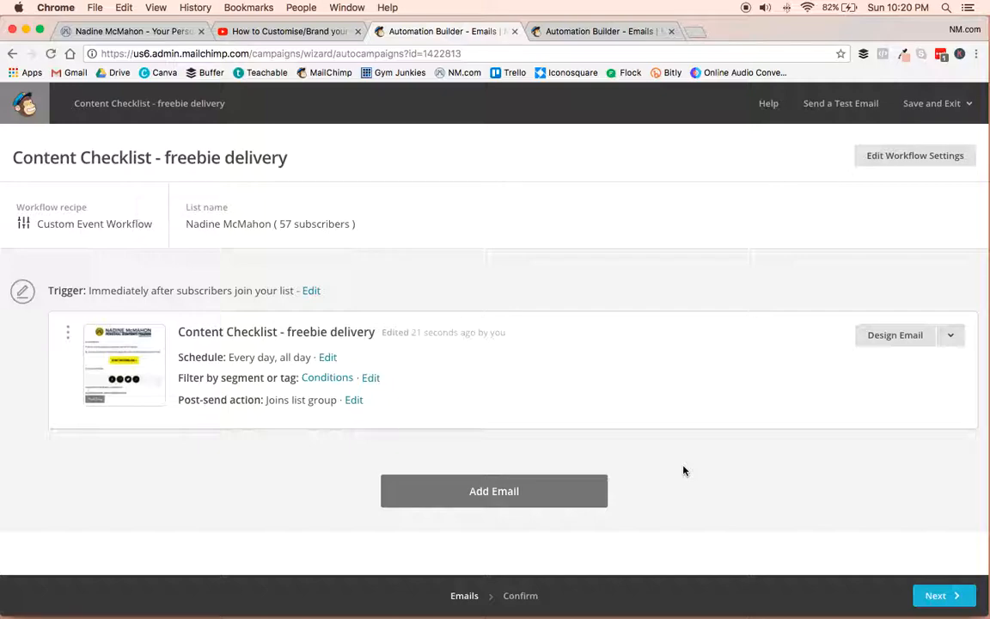
Continue to the workflow review and start the "Content Checklist - freebie delivery" automation workflow.
click(949, 600)
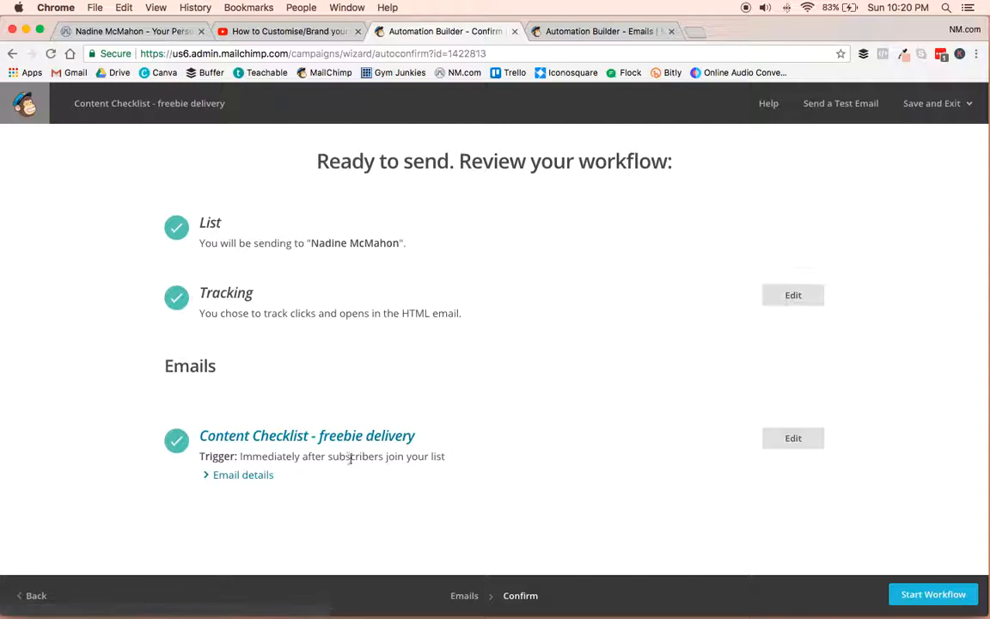
click(928, 605)
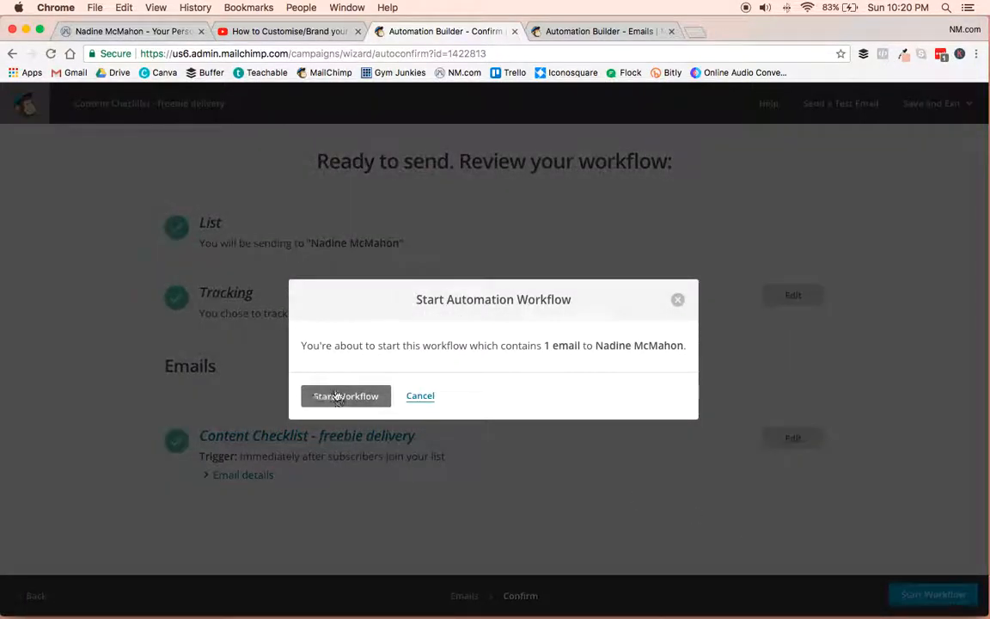
click(338, 397)
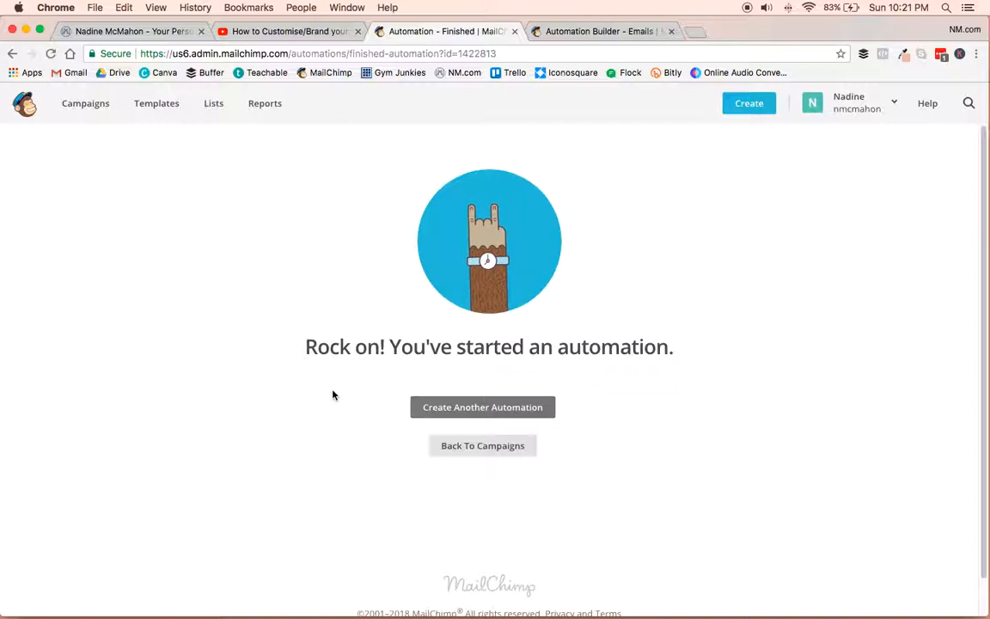
Switch to the YouTube video "How to Customise/Brand your Facebook App Images" and open it for editing.
click(275, 34)
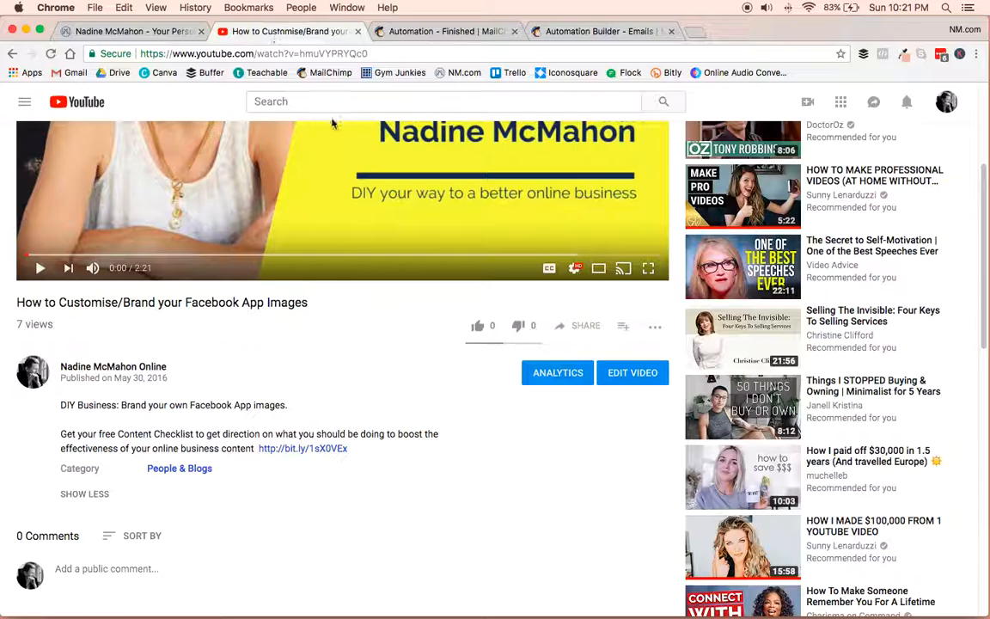
scroll(406, 339, up, 1)
scroll(407, 339, up, 5)
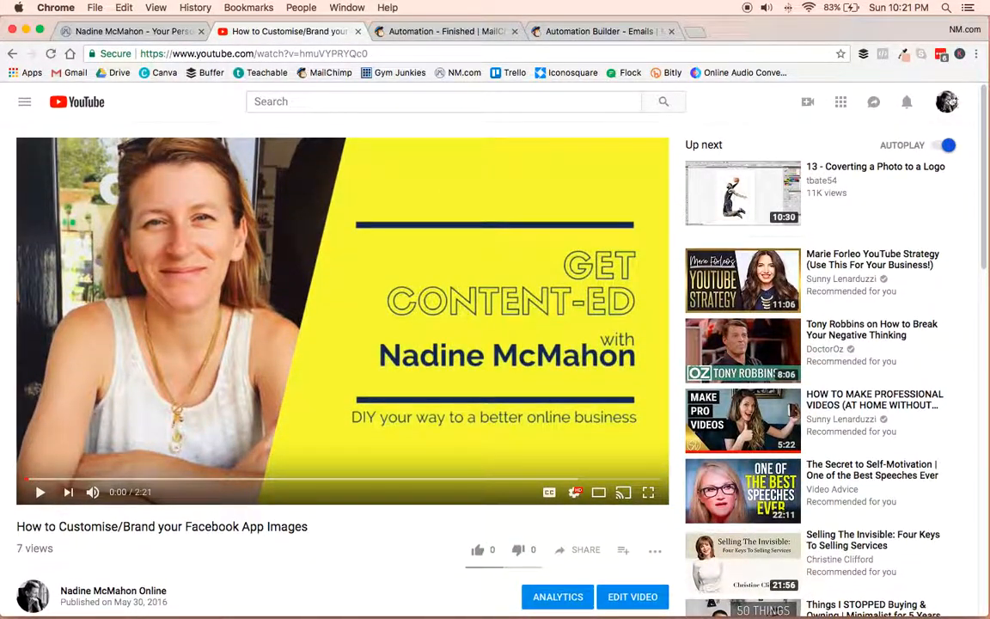
scroll(561, 393, down, 5)
scroll(560, 393, down, 1)
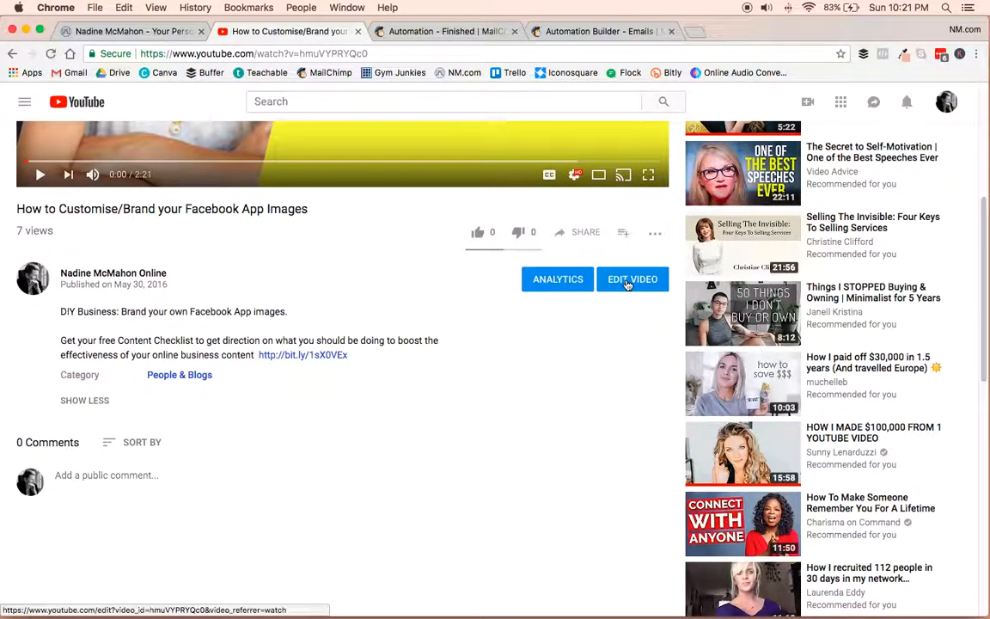
click(649, 287)
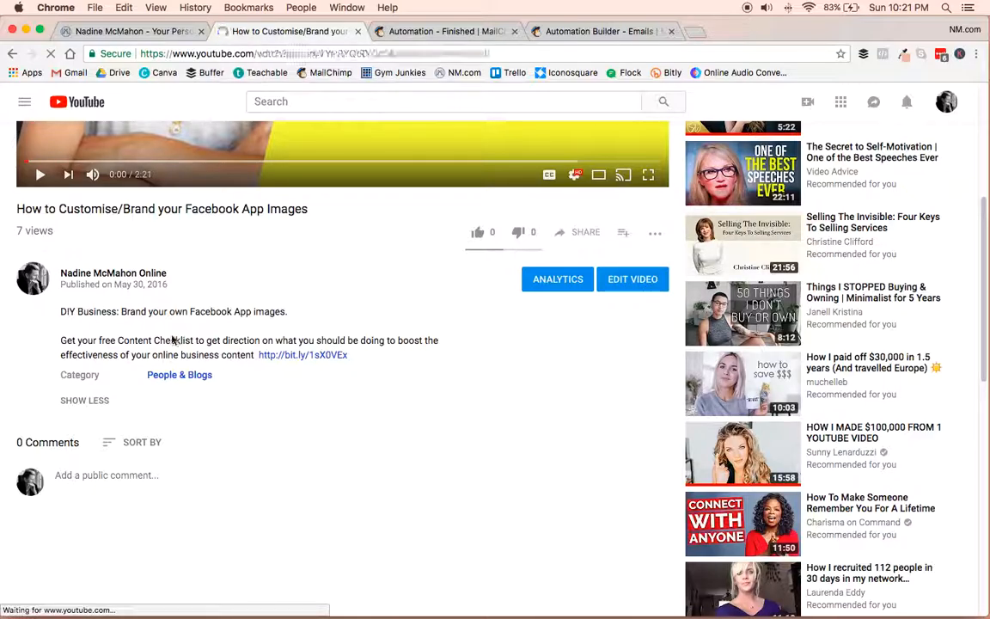
scroll(456, 420, down, 2)
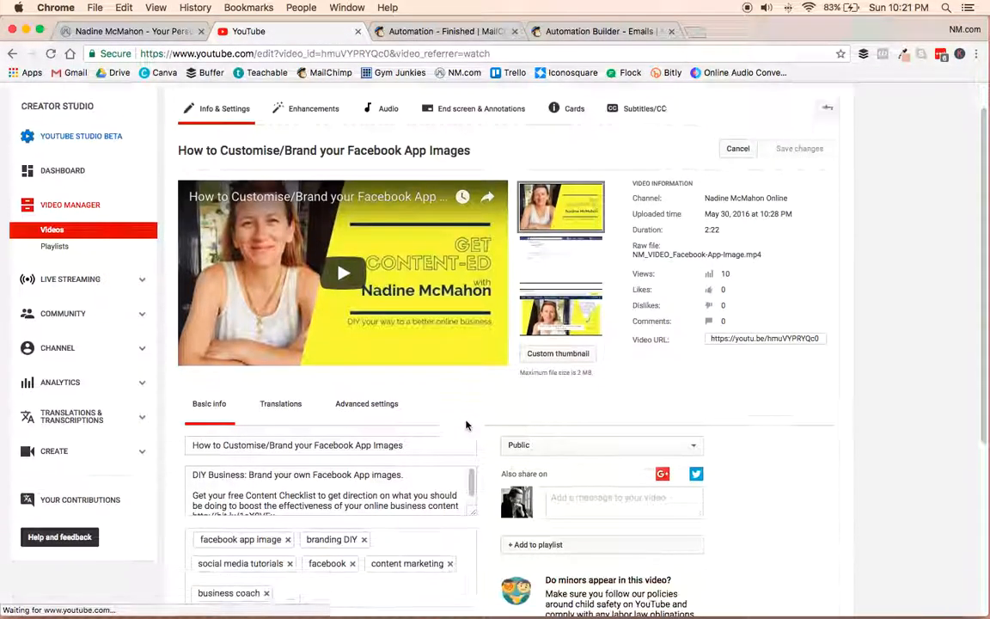
scroll(466, 424, down, 3)
drag(473, 367, 493, 468)
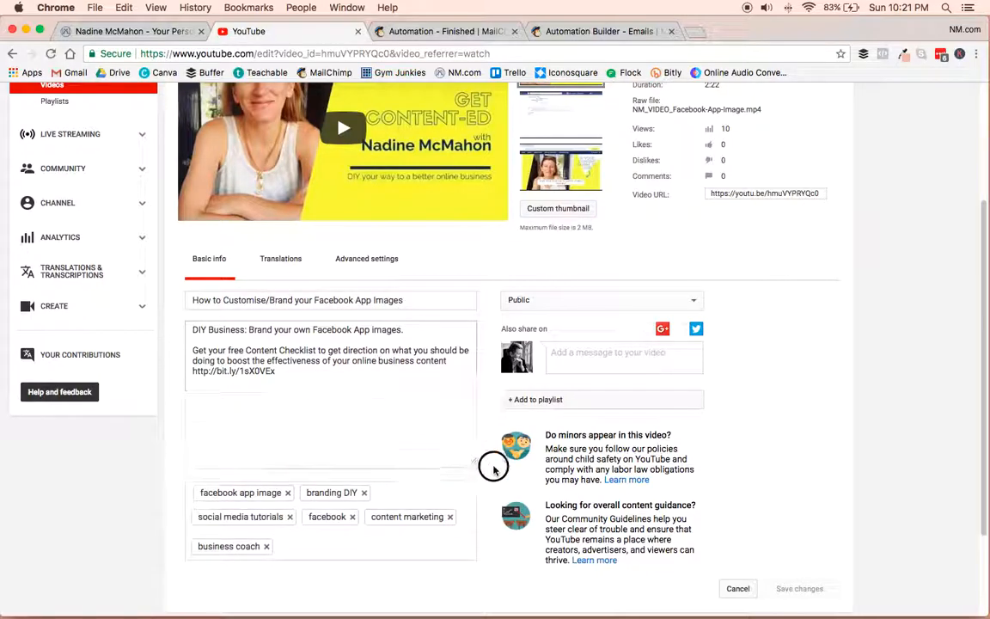
drag(277, 371, 166, 373)
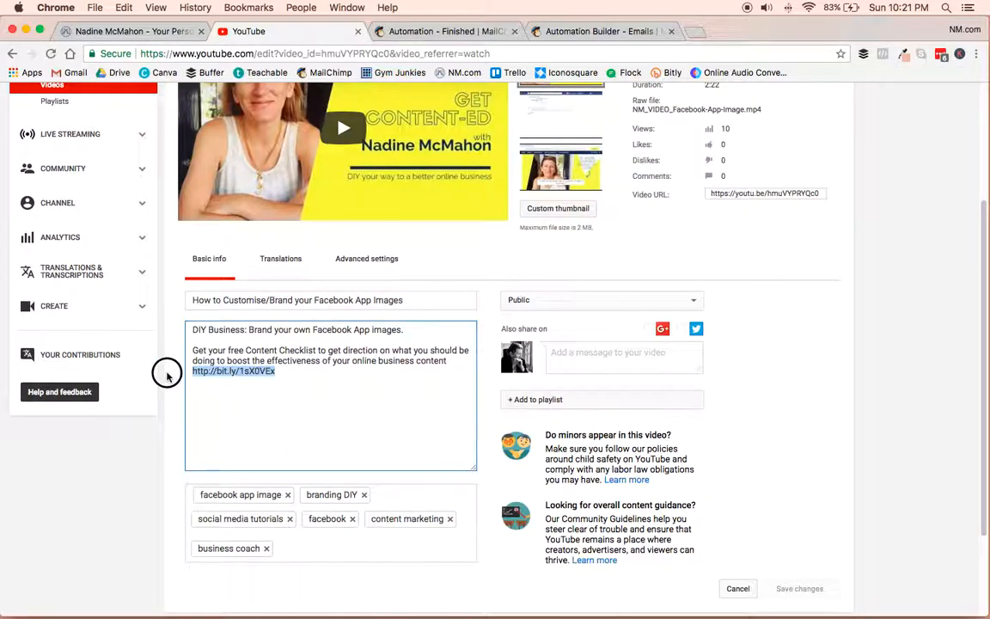
key(BackSpace)
text(https://mailchi.mp/234e2f46e7d0/content-checklist)
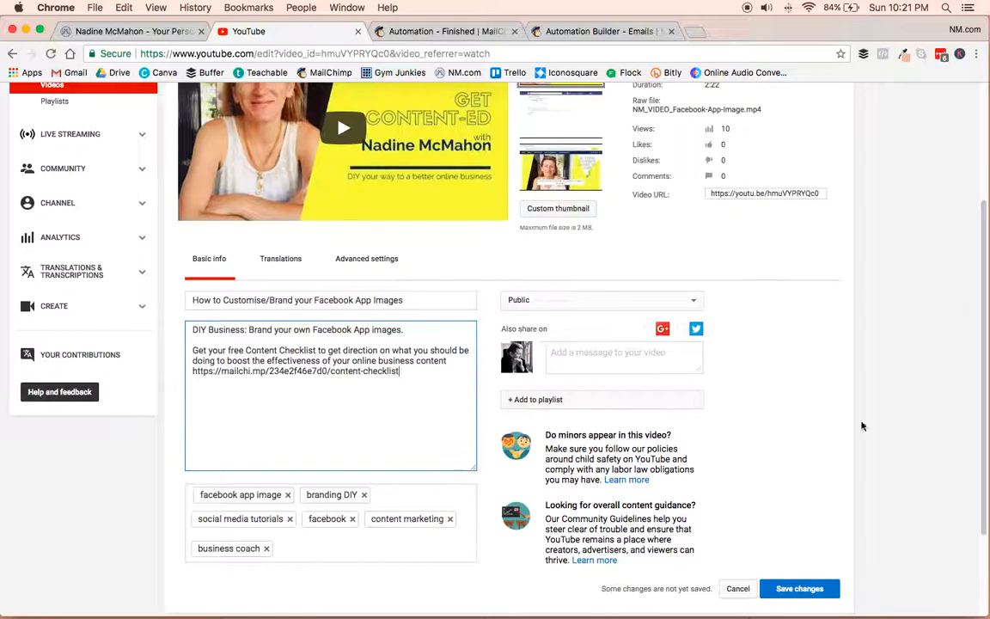
scroll(901, 434, down, 3)
click(798, 479)
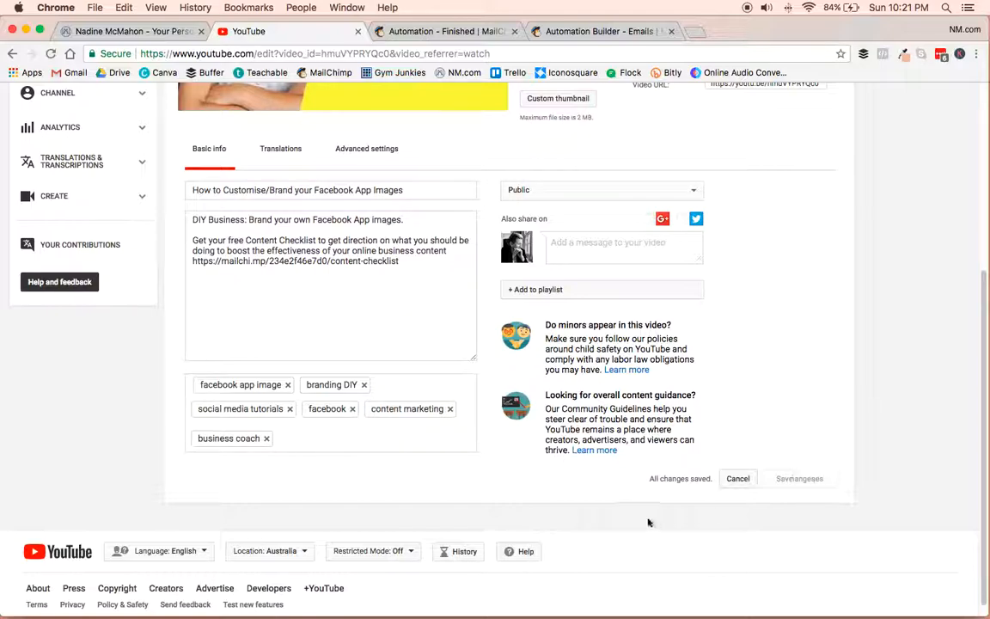
Open the Facebook App Images video from the channel page and expand its description to check the landing page link.
scroll(864, 286, up, 1)
scroll(864, 288, up, 5)
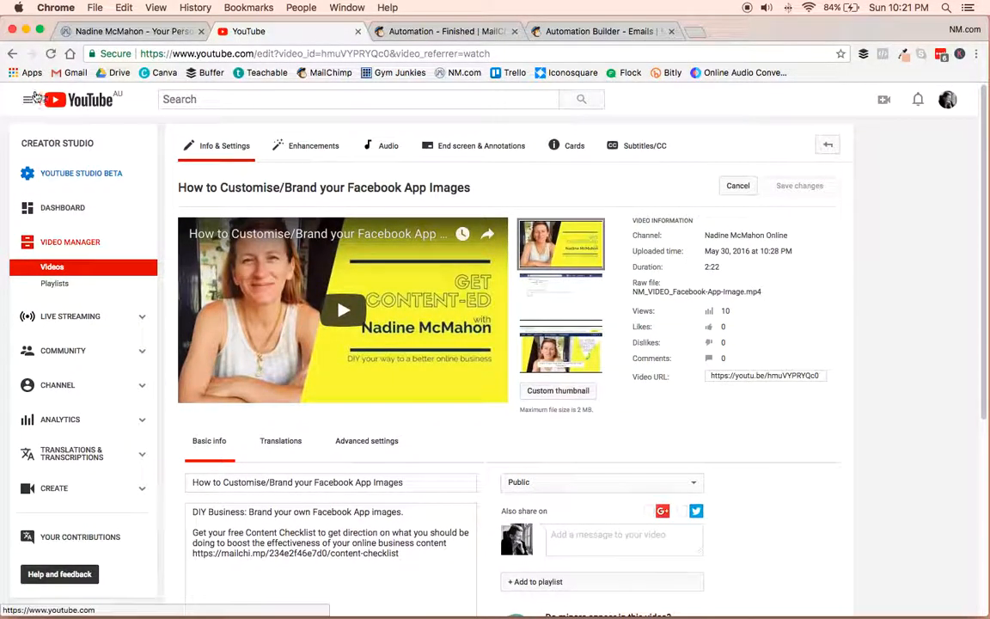
click(28, 99)
click(60, 155)
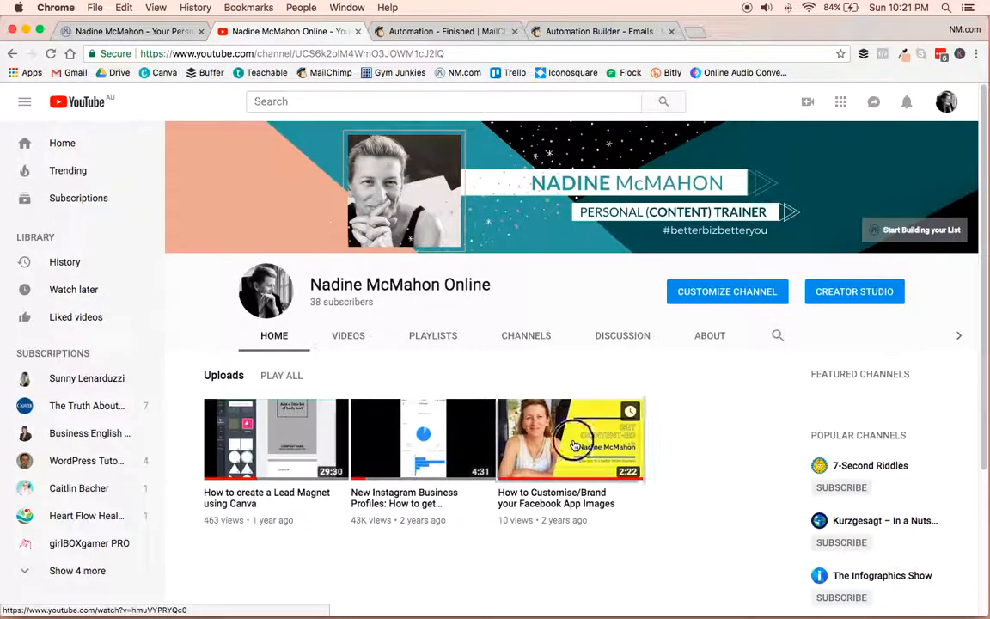
click(569, 439)
click(41, 492)
scroll(432, 484, down, 5)
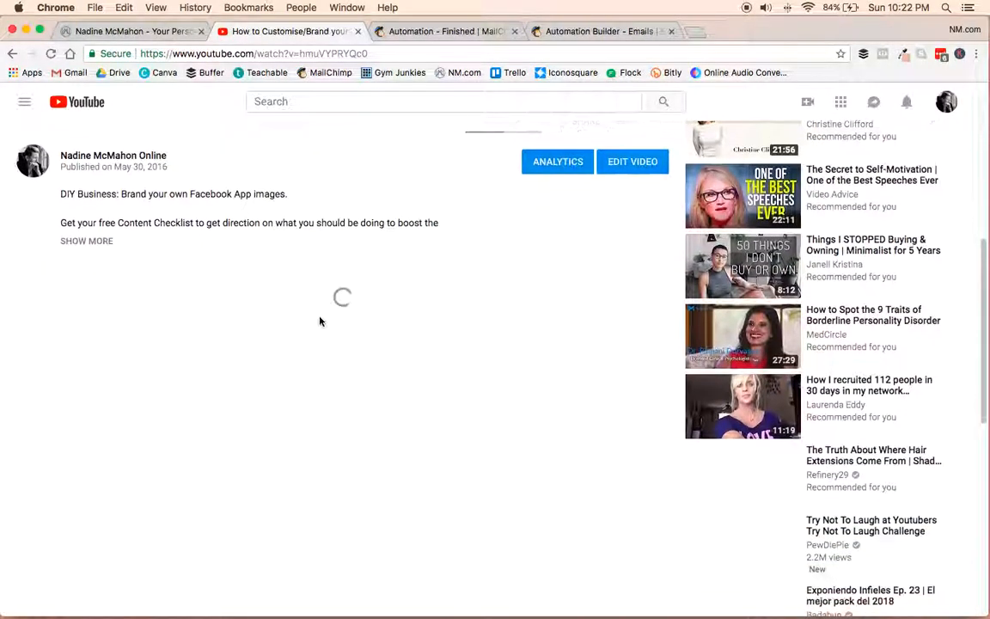
click(88, 237)
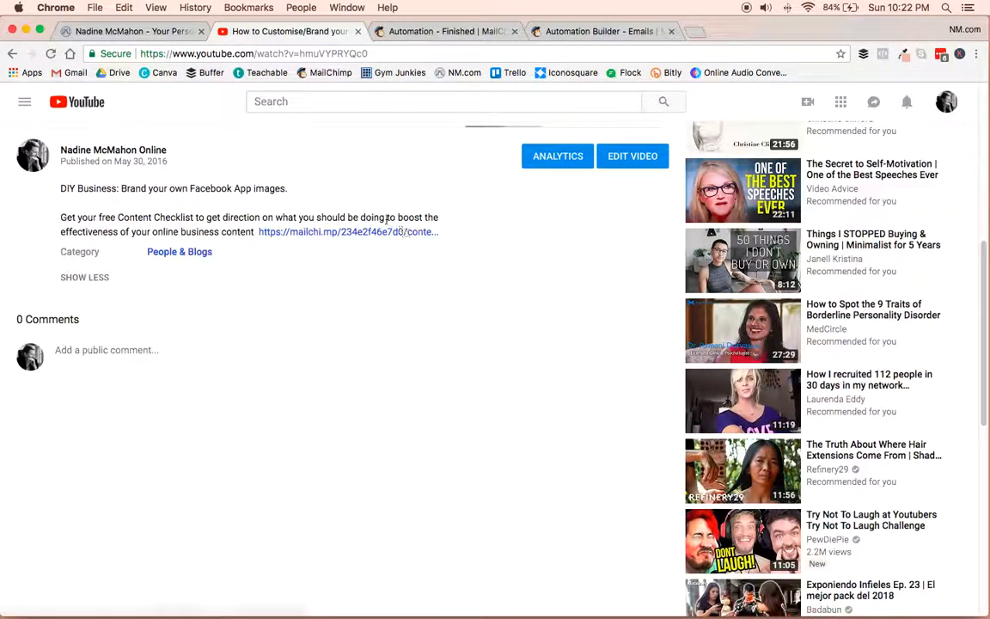
Open the Content Checklist landing page from the video description link and submit its signup form with an email address and first name.
click(316, 233)
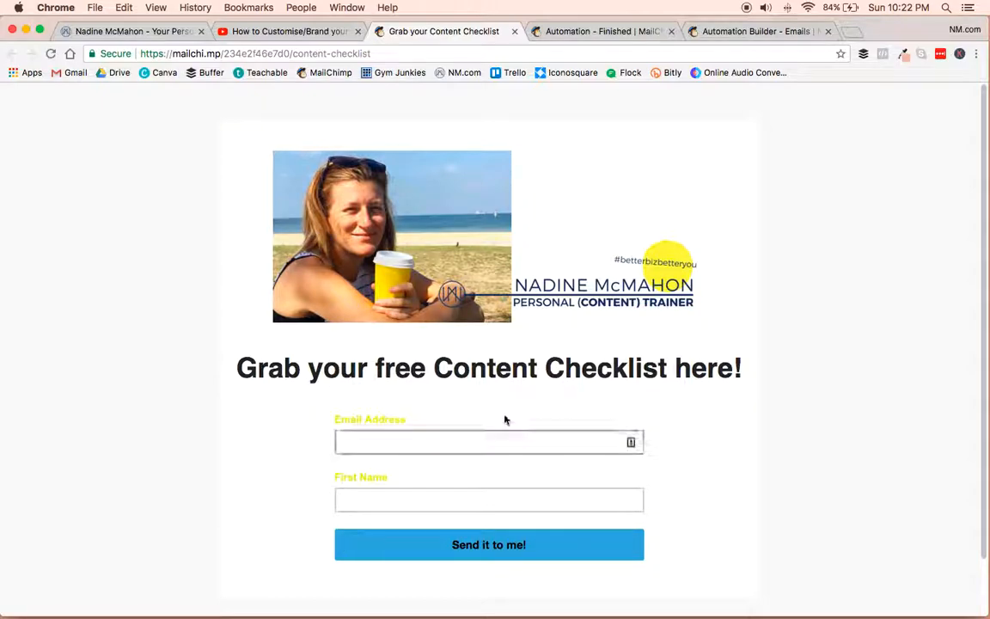
scroll(777, 456, down, 2)
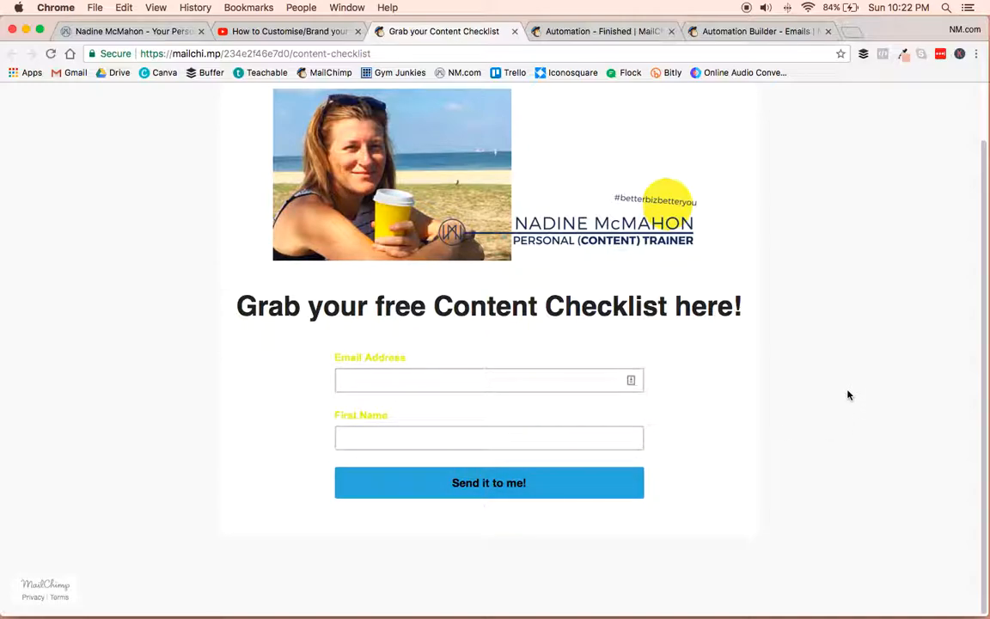
click(397, 382)
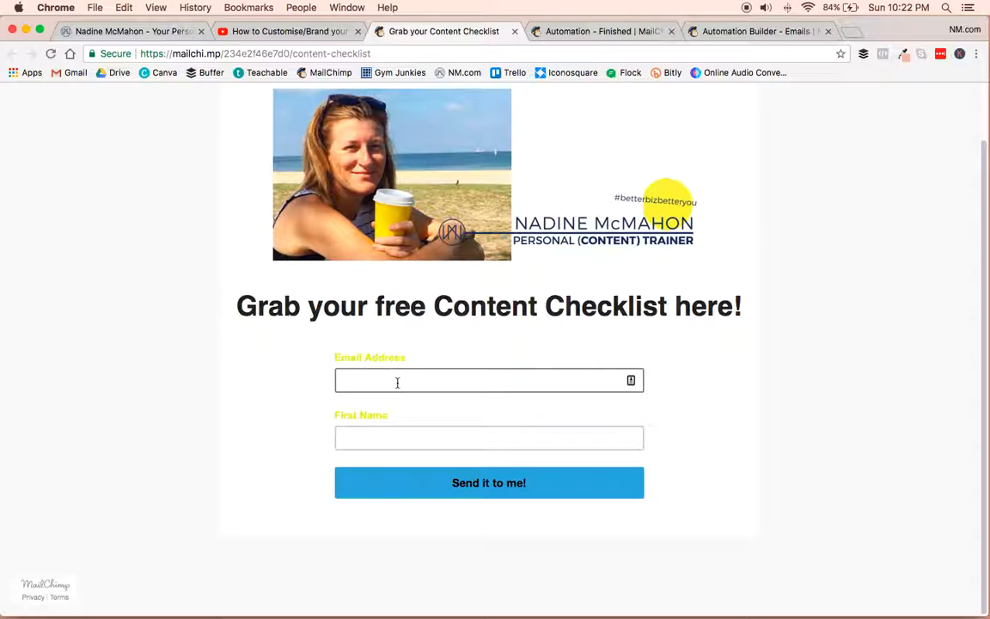
click(397, 382)
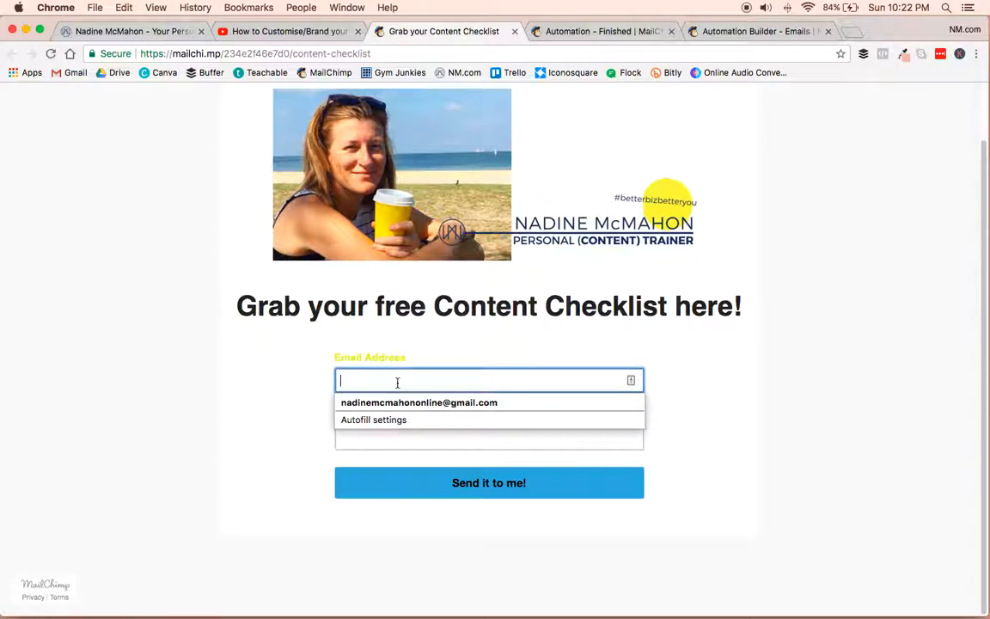
scroll(397, 382, up, 1)
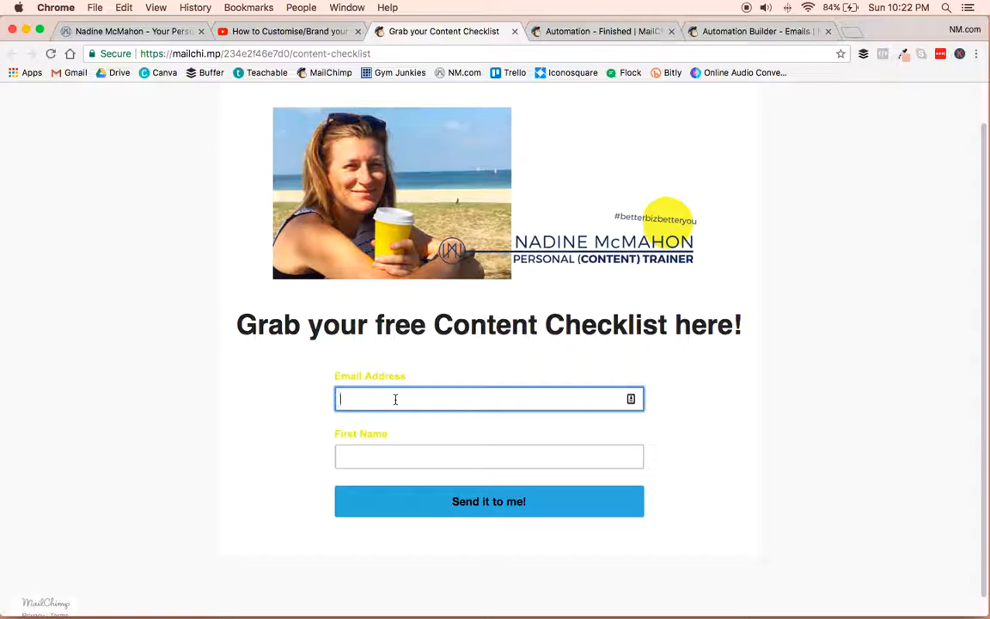
click(419, 421)
click(379, 465)
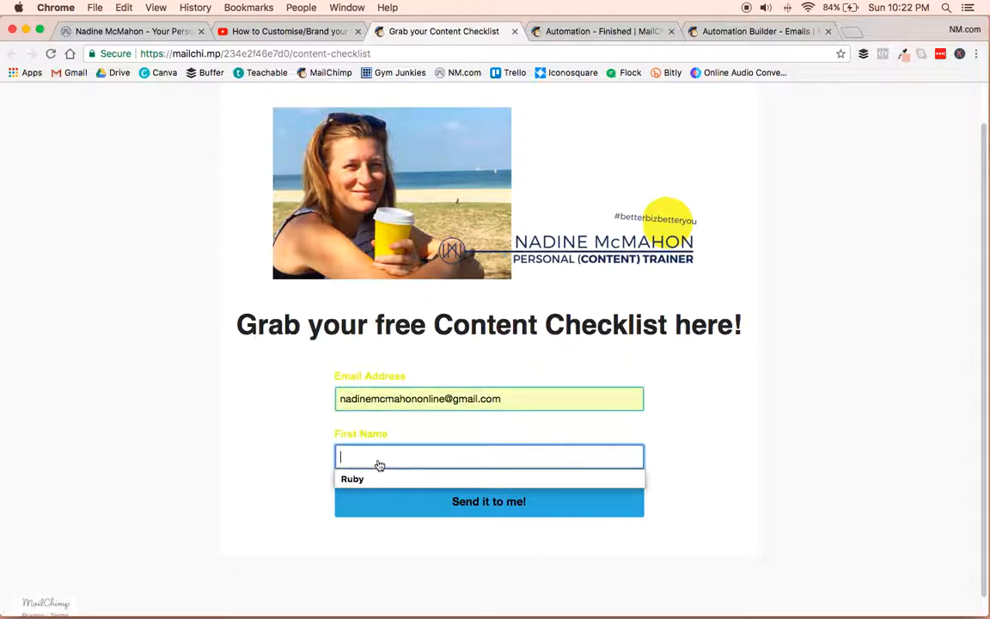
text(adine)
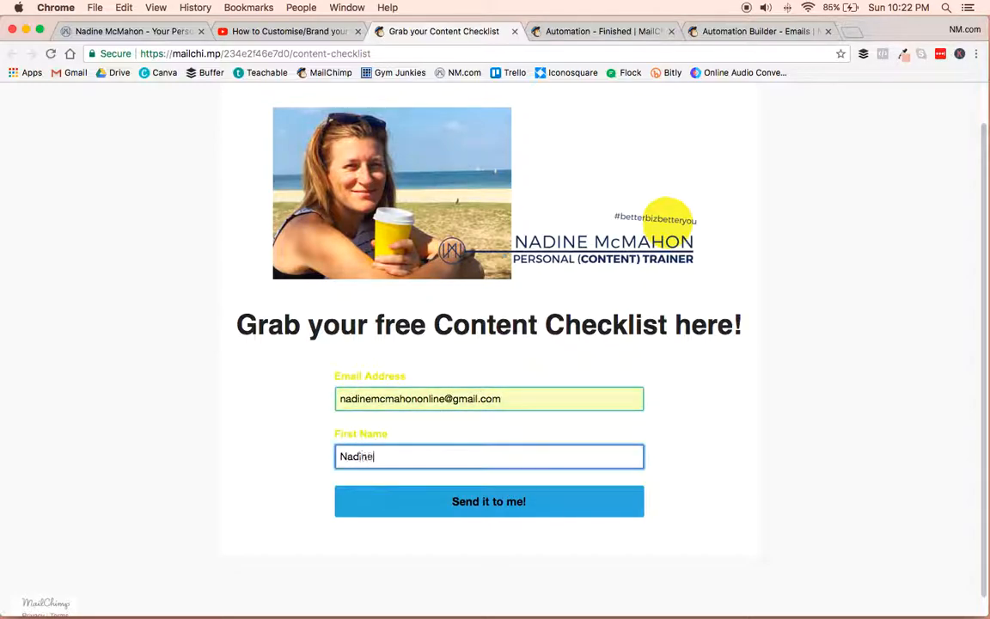
click(496, 501)
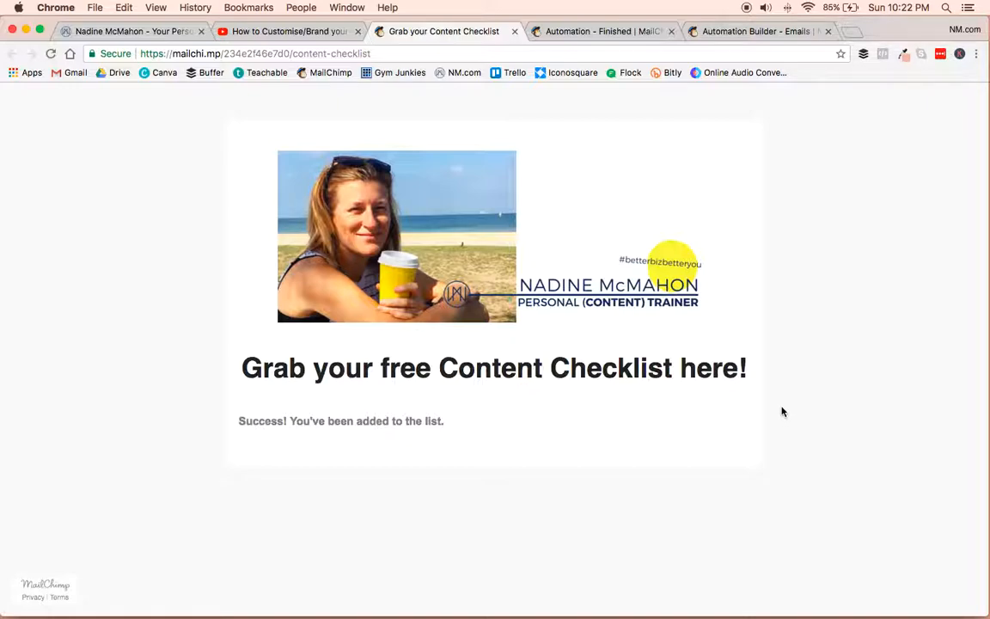
Switch to the business website's home page and look over its Grow Your List opt-in banner and featured content.
click(600, 33)
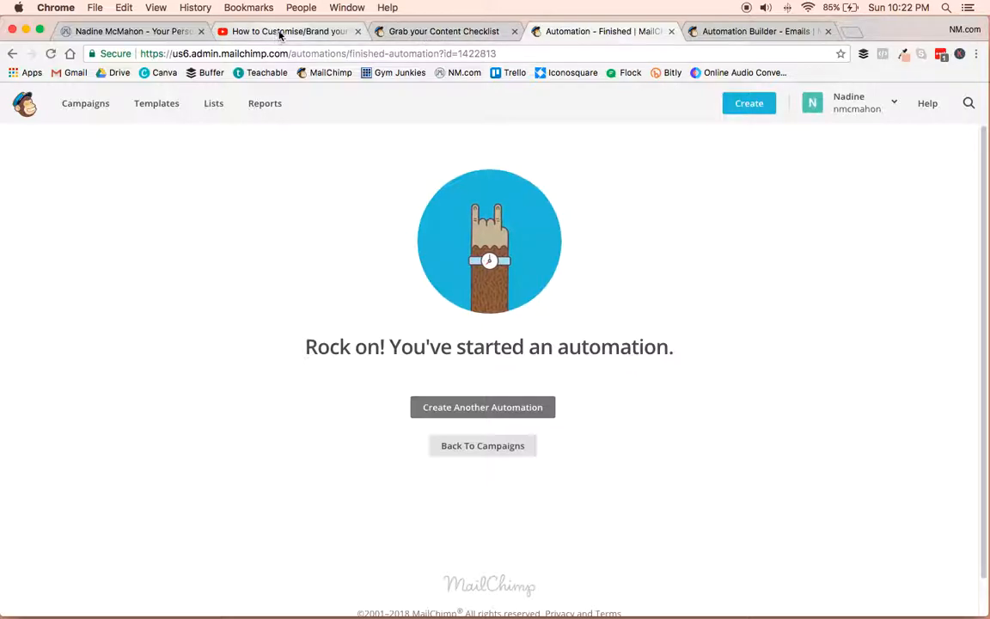
click(449, 32)
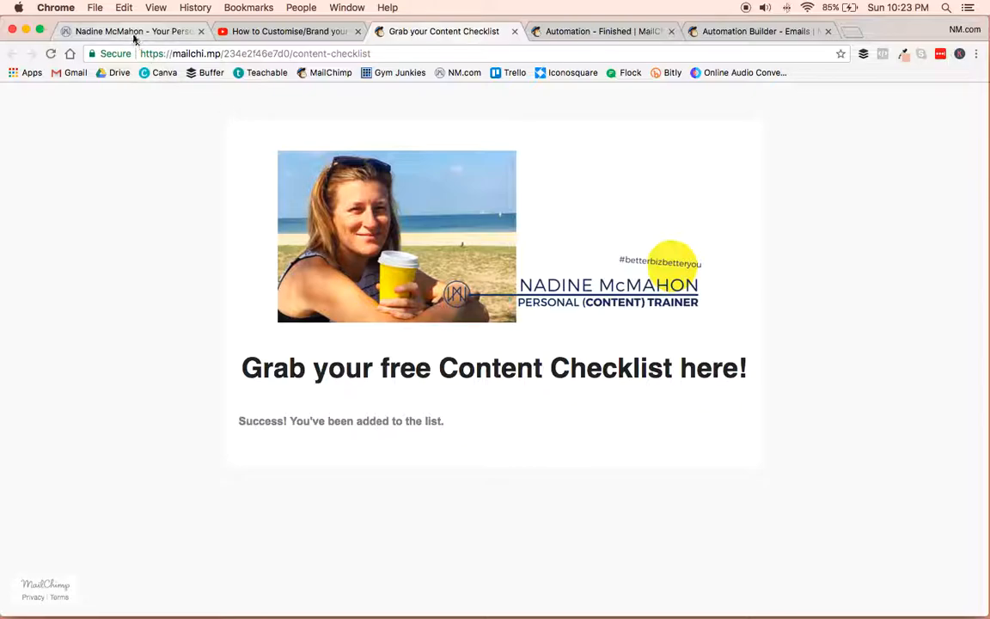
click(163, 33)
scroll(596, 542, down, 9)
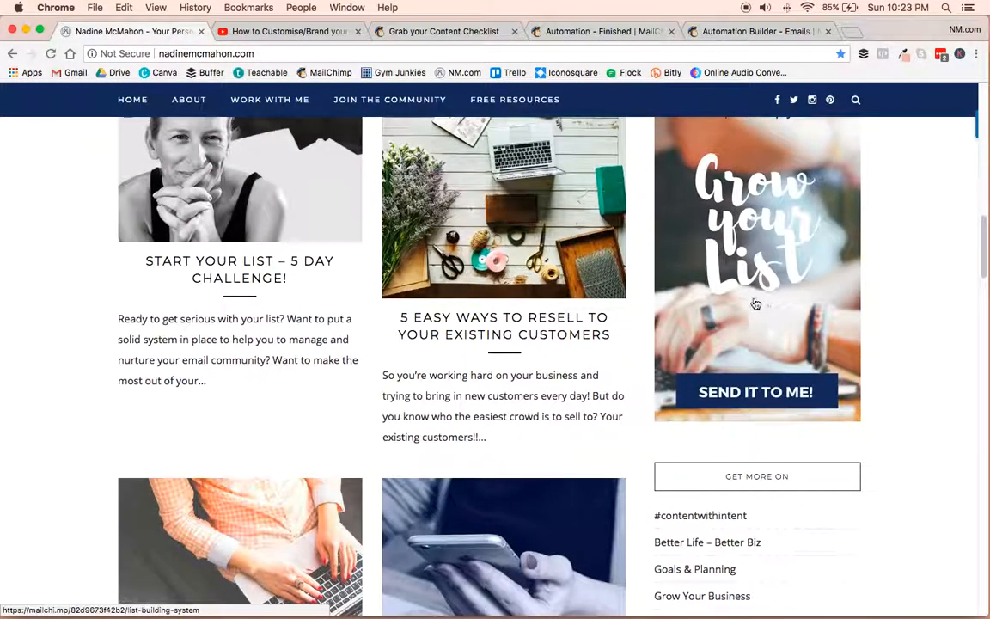
scroll(299, 245, up, 10)
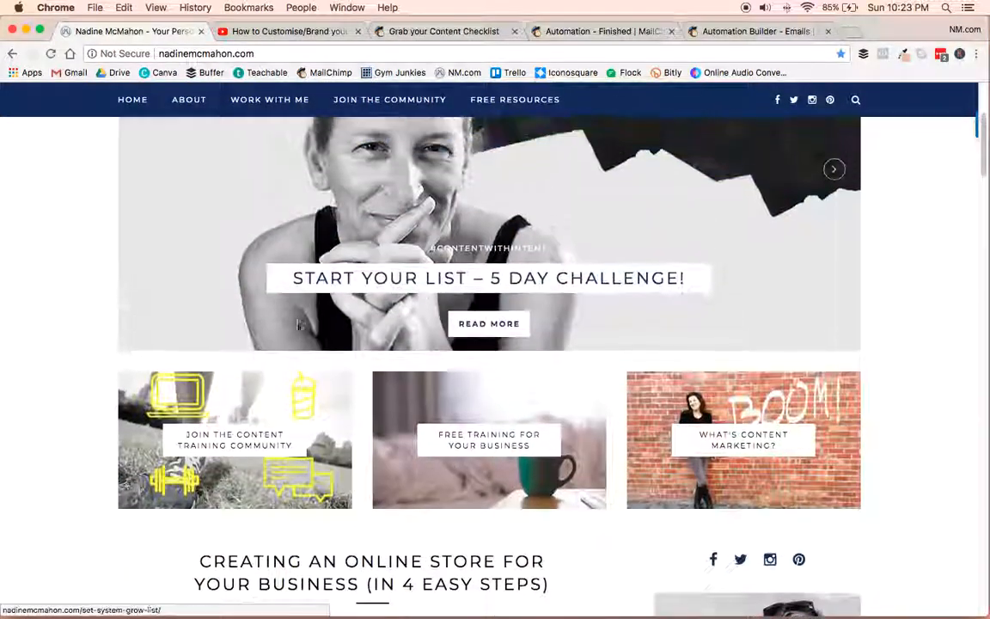
Return to the Facebook App Images video on YouTube and review the landing page link in its description.
click(278, 36)
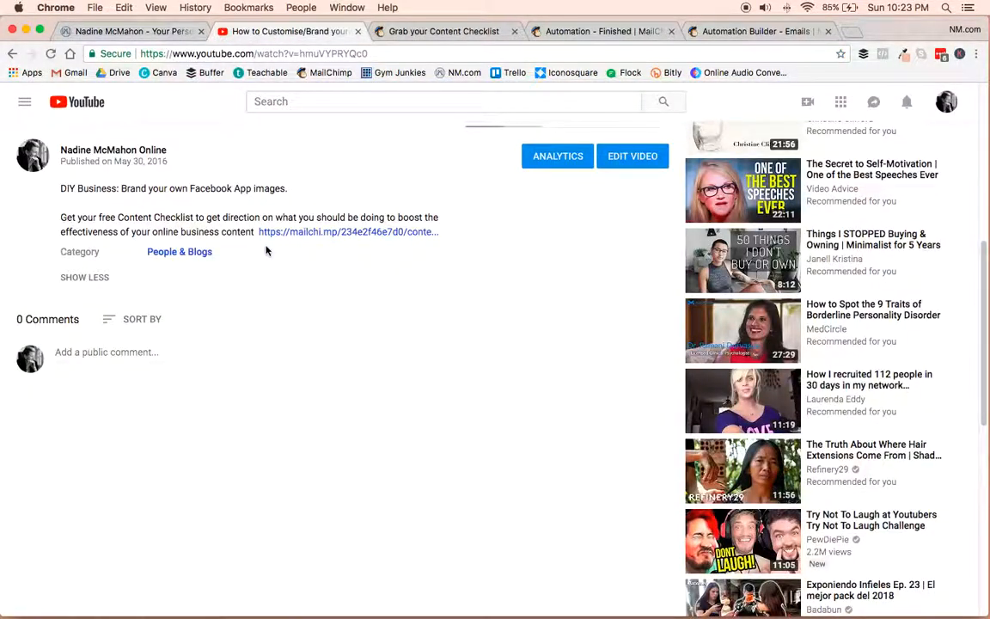
scroll(398, 330, up, 5)
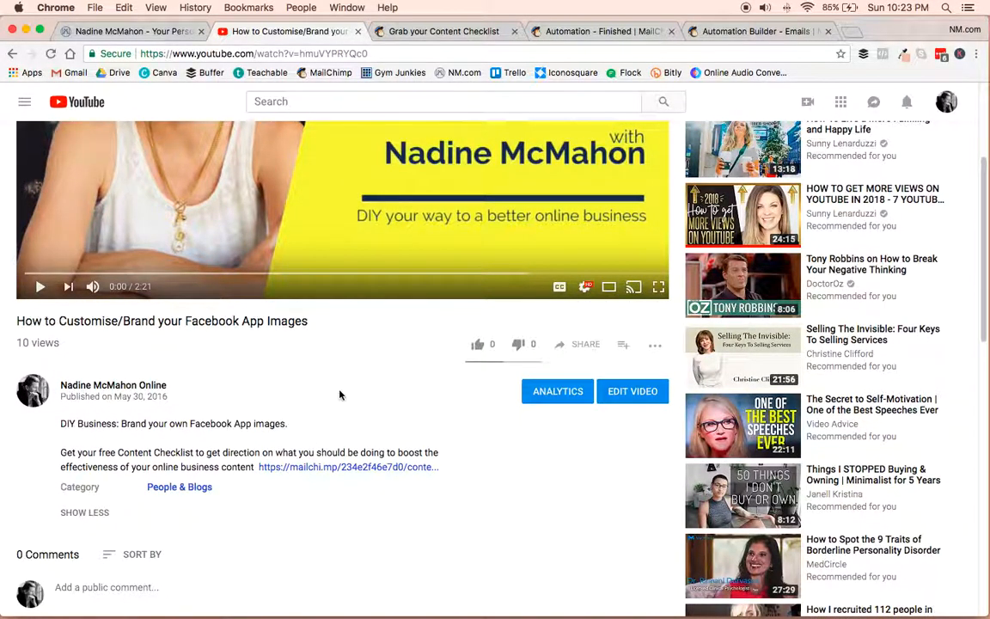
scroll(338, 396, up, 5)
scroll(338, 393, down, 7)
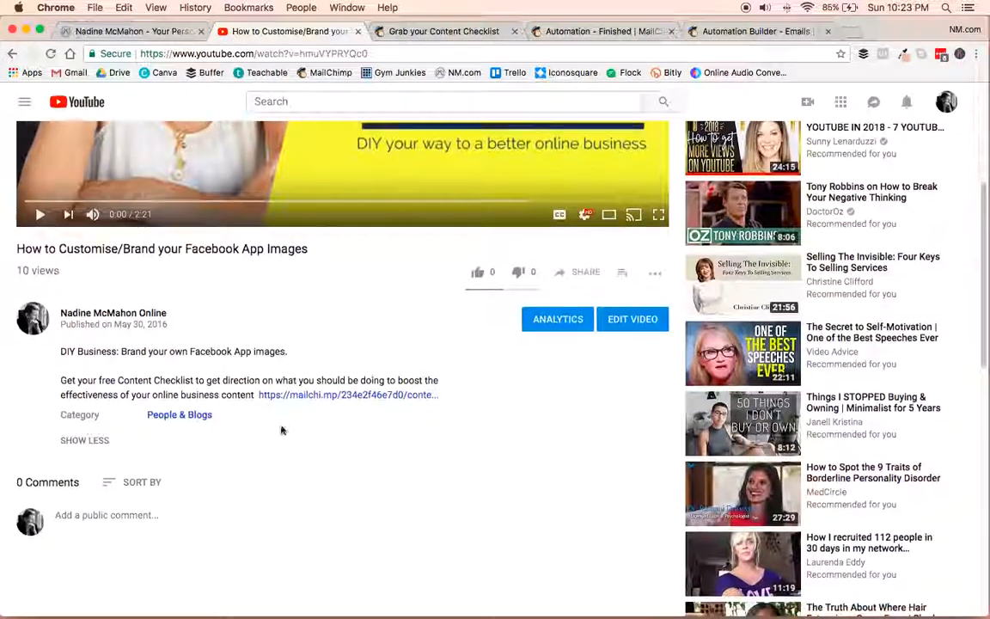